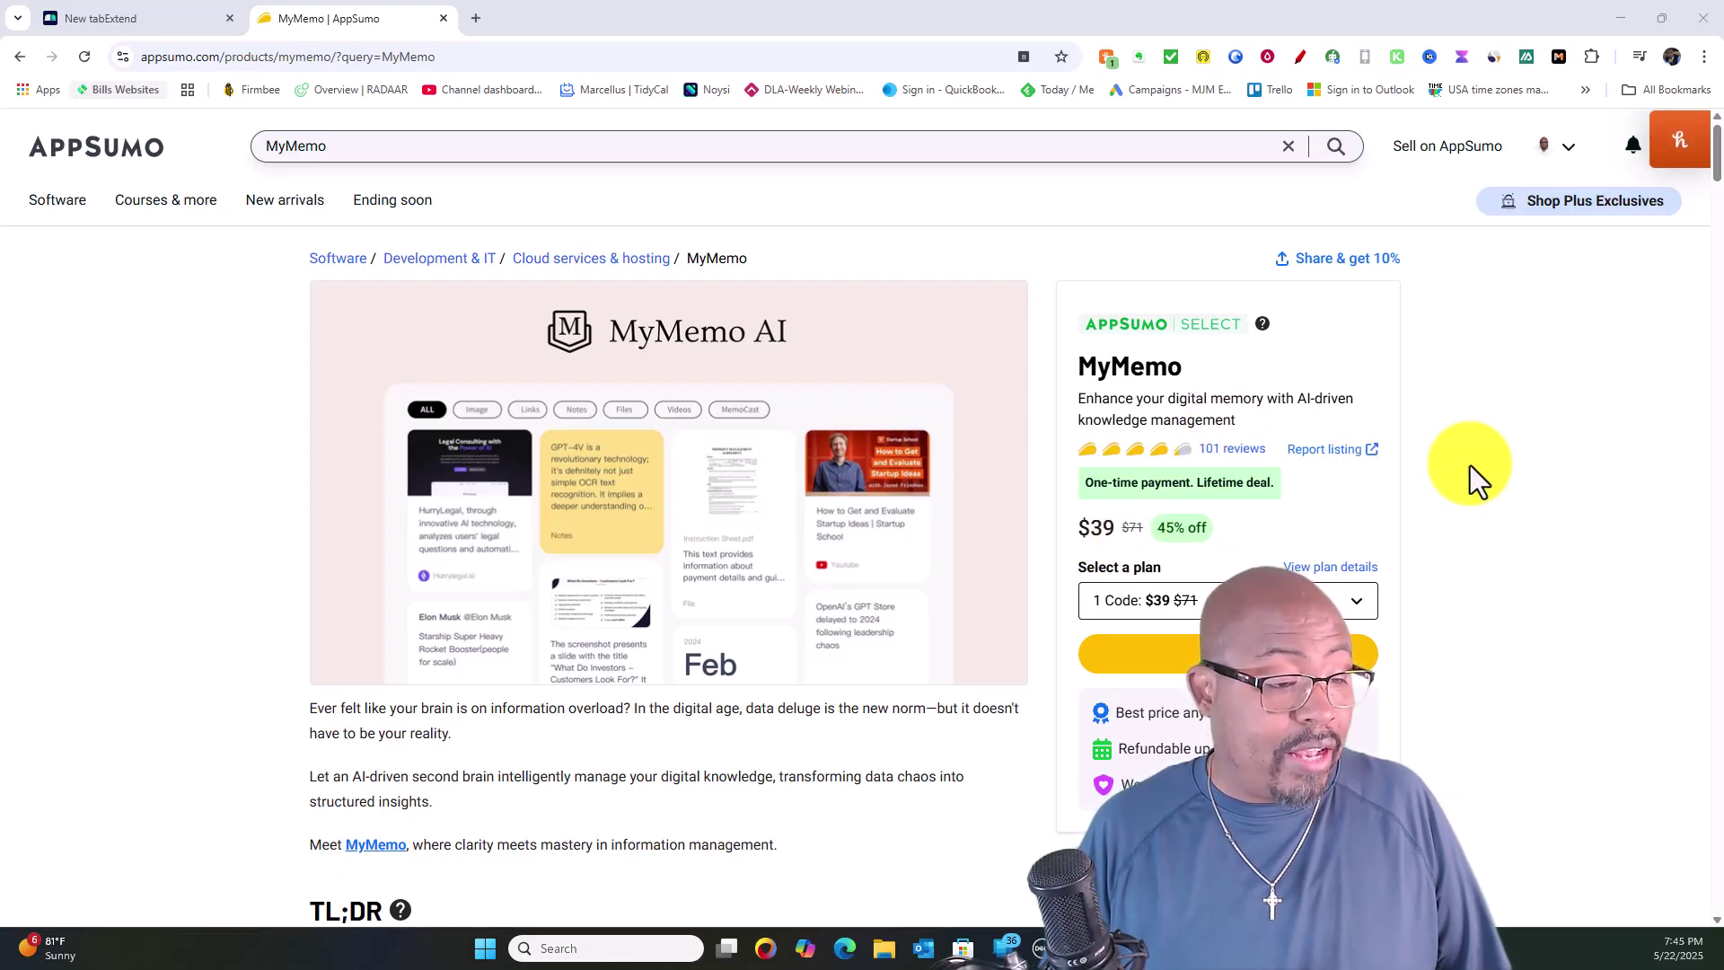
Bring up MyMemo's Plans & features table comparing the Single $39, Double $78 and Multiple $117 tiers.
scroll(1469, 465, "down", 1)
scroll(1469, 465, "down", 4)
scroll(1038, 451, "up", 1)
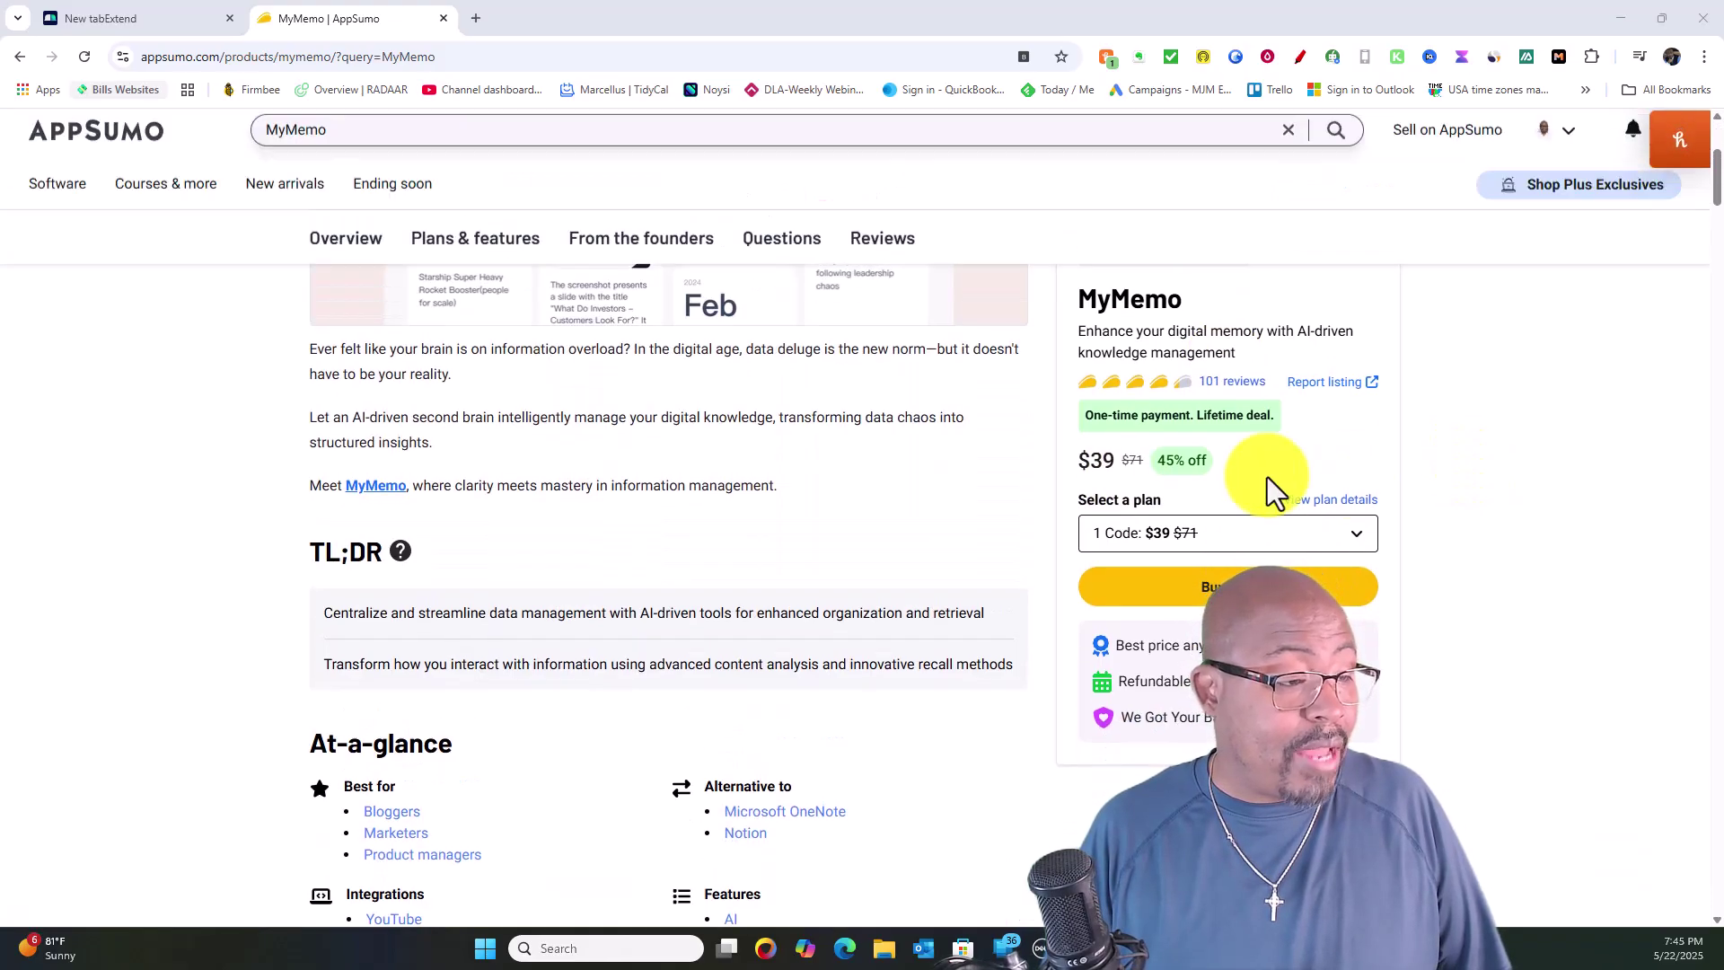
left_click(473, 256)
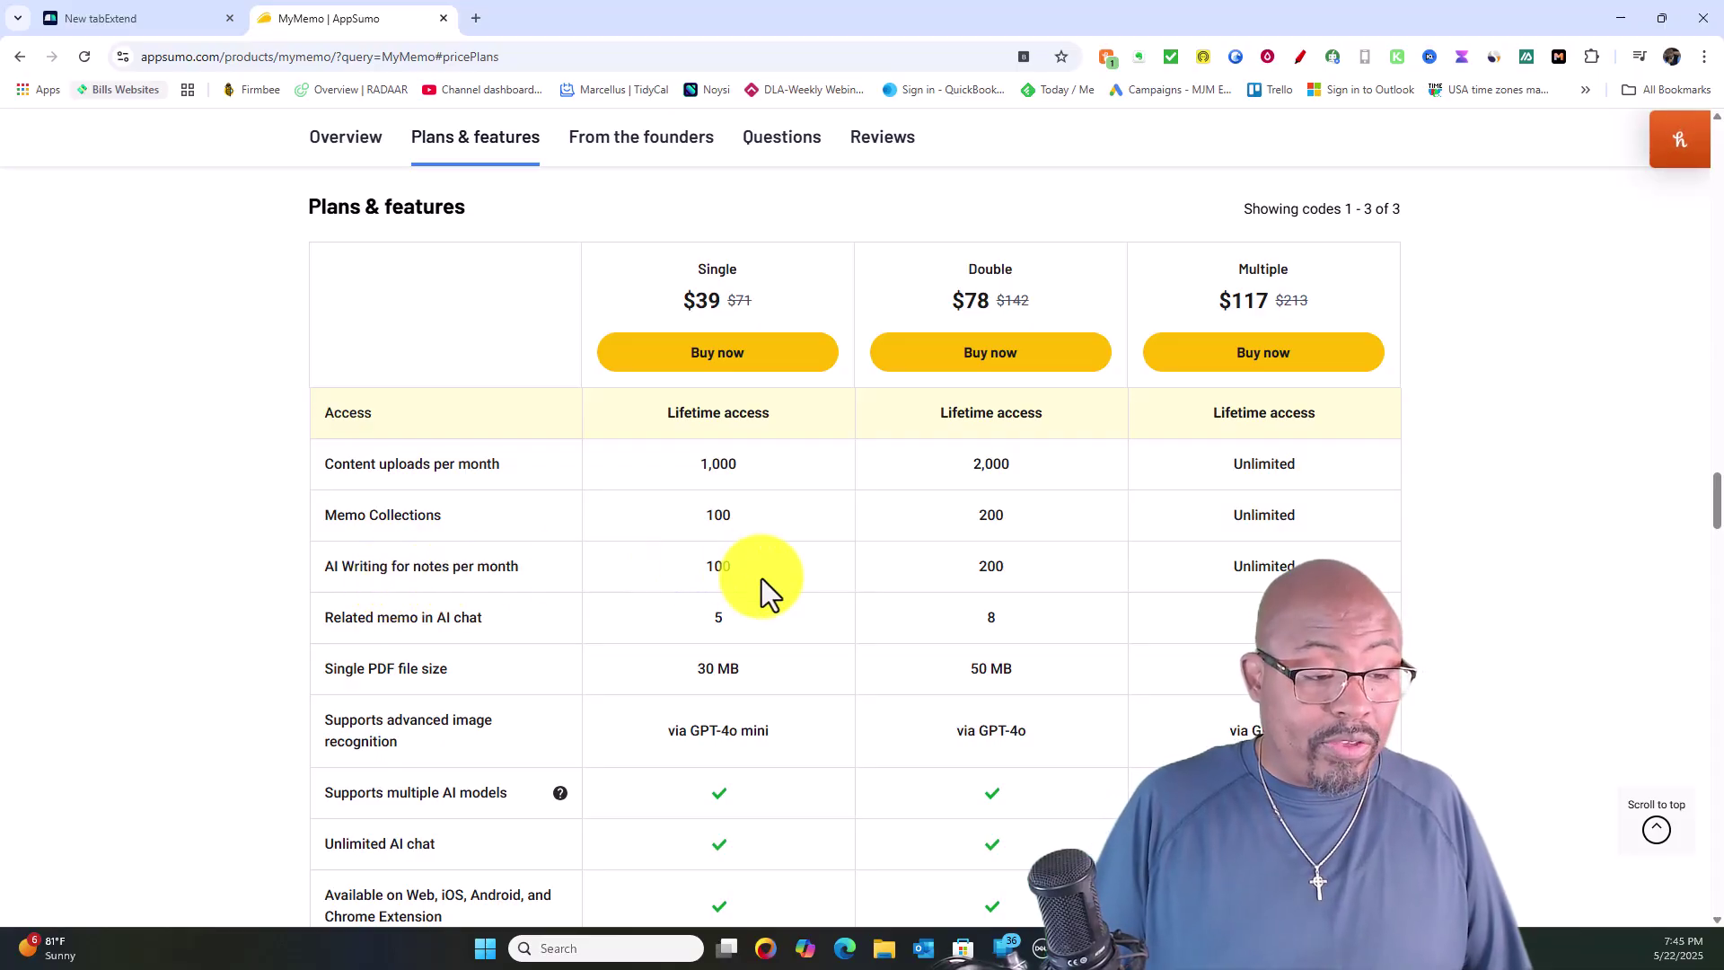
scroll(762, 579, "down", 2)
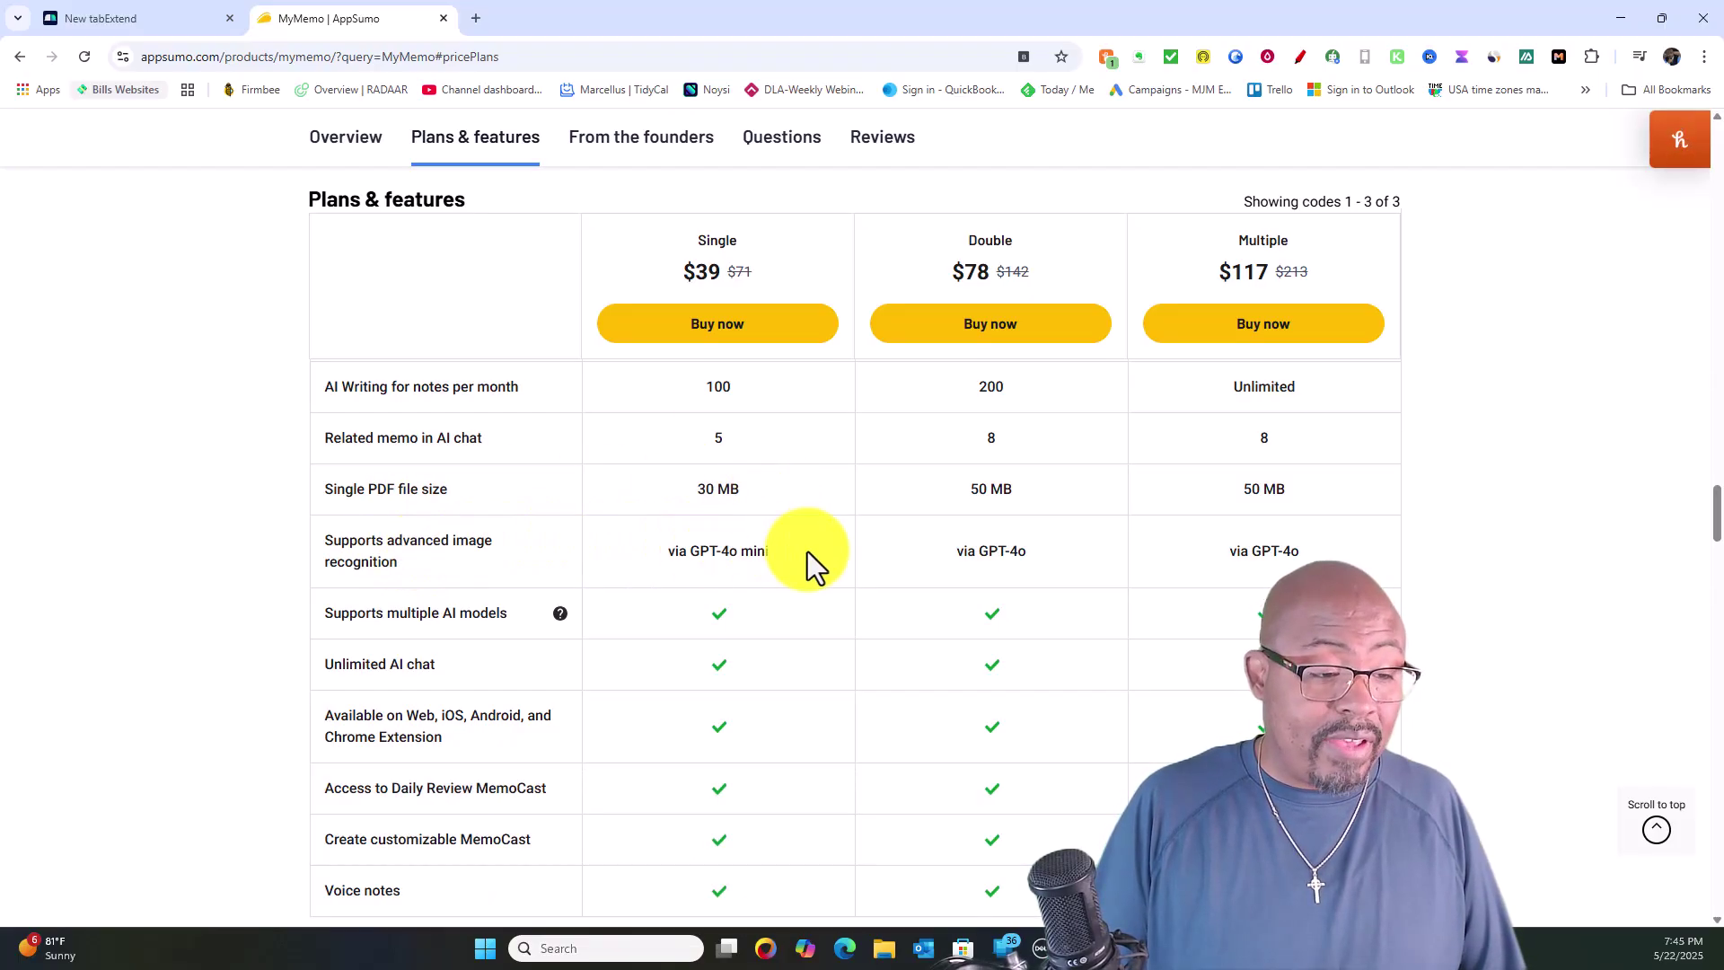
scroll(809, 547, "down", 2)
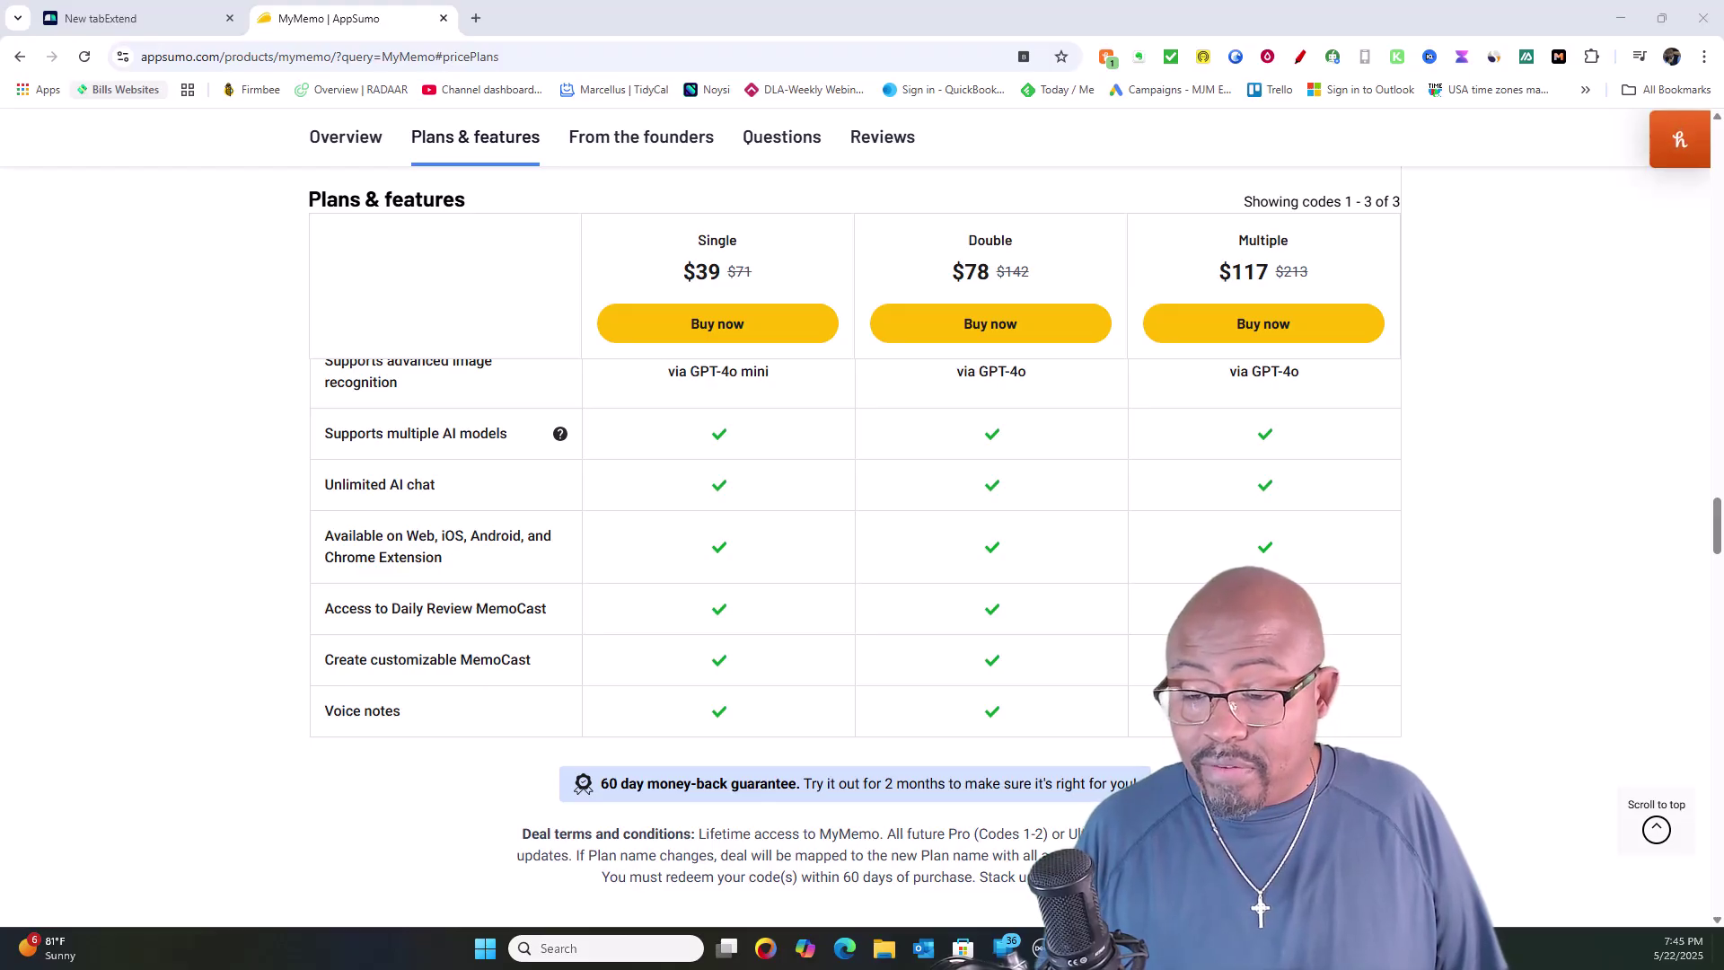
scroll(682, 772, "up", 4)
scroll(713, 740, "up", 2)
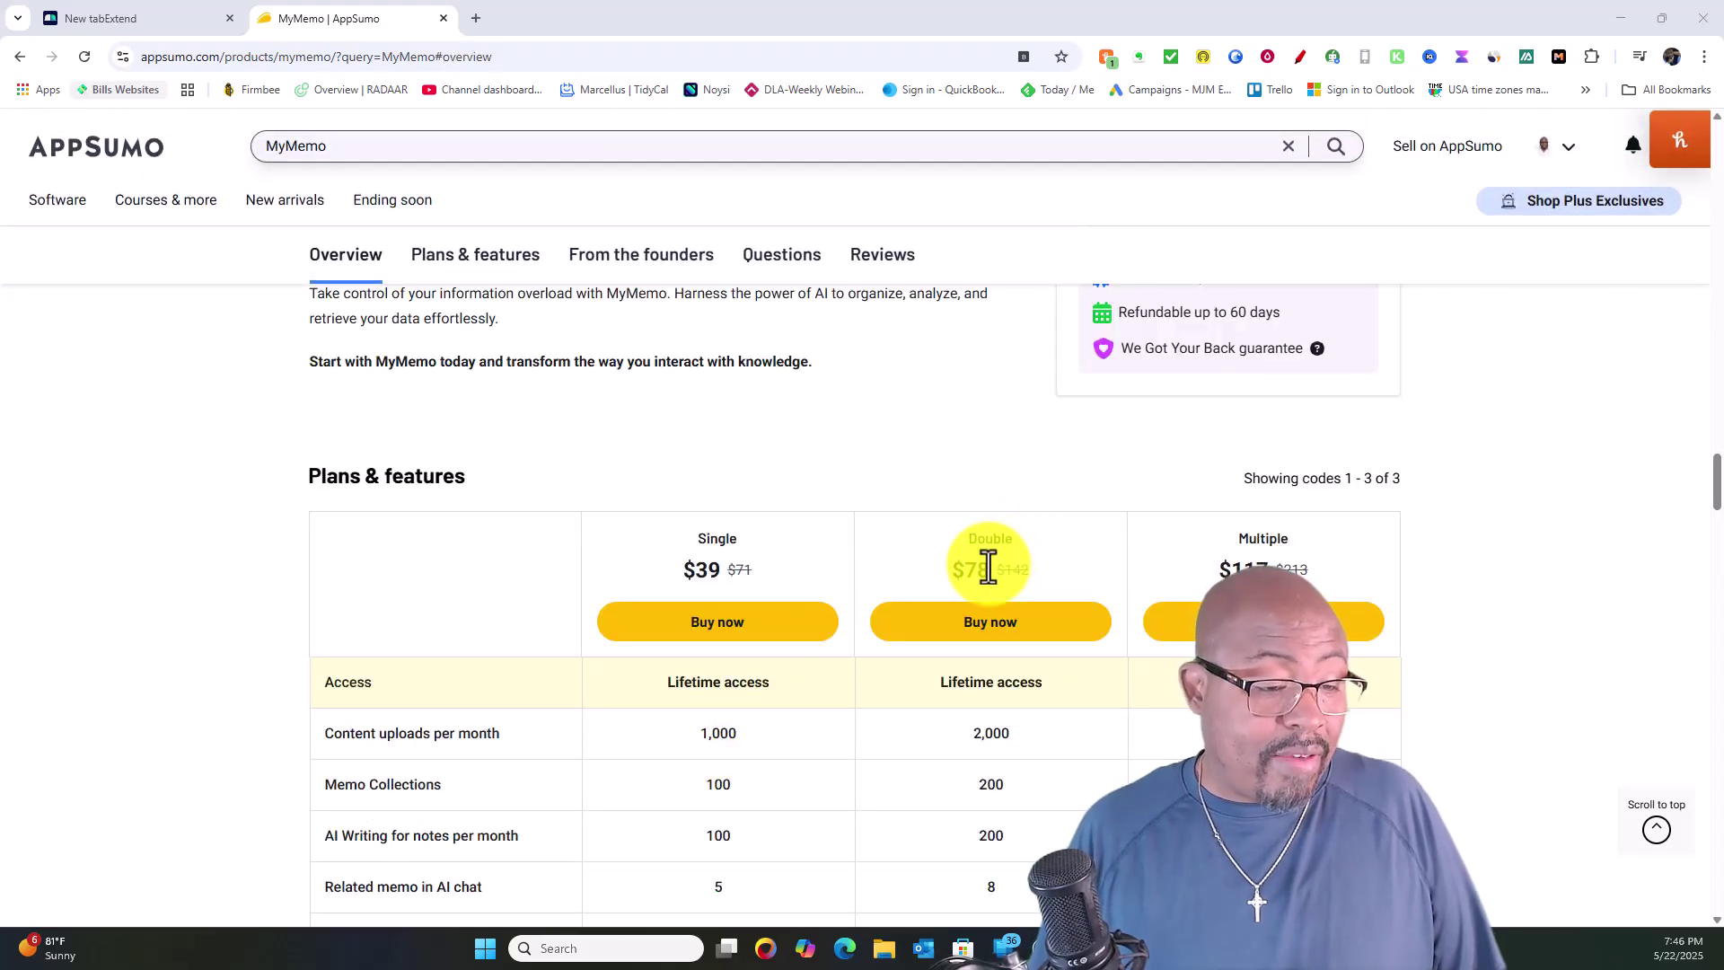
scroll(988, 568, "down", 2)
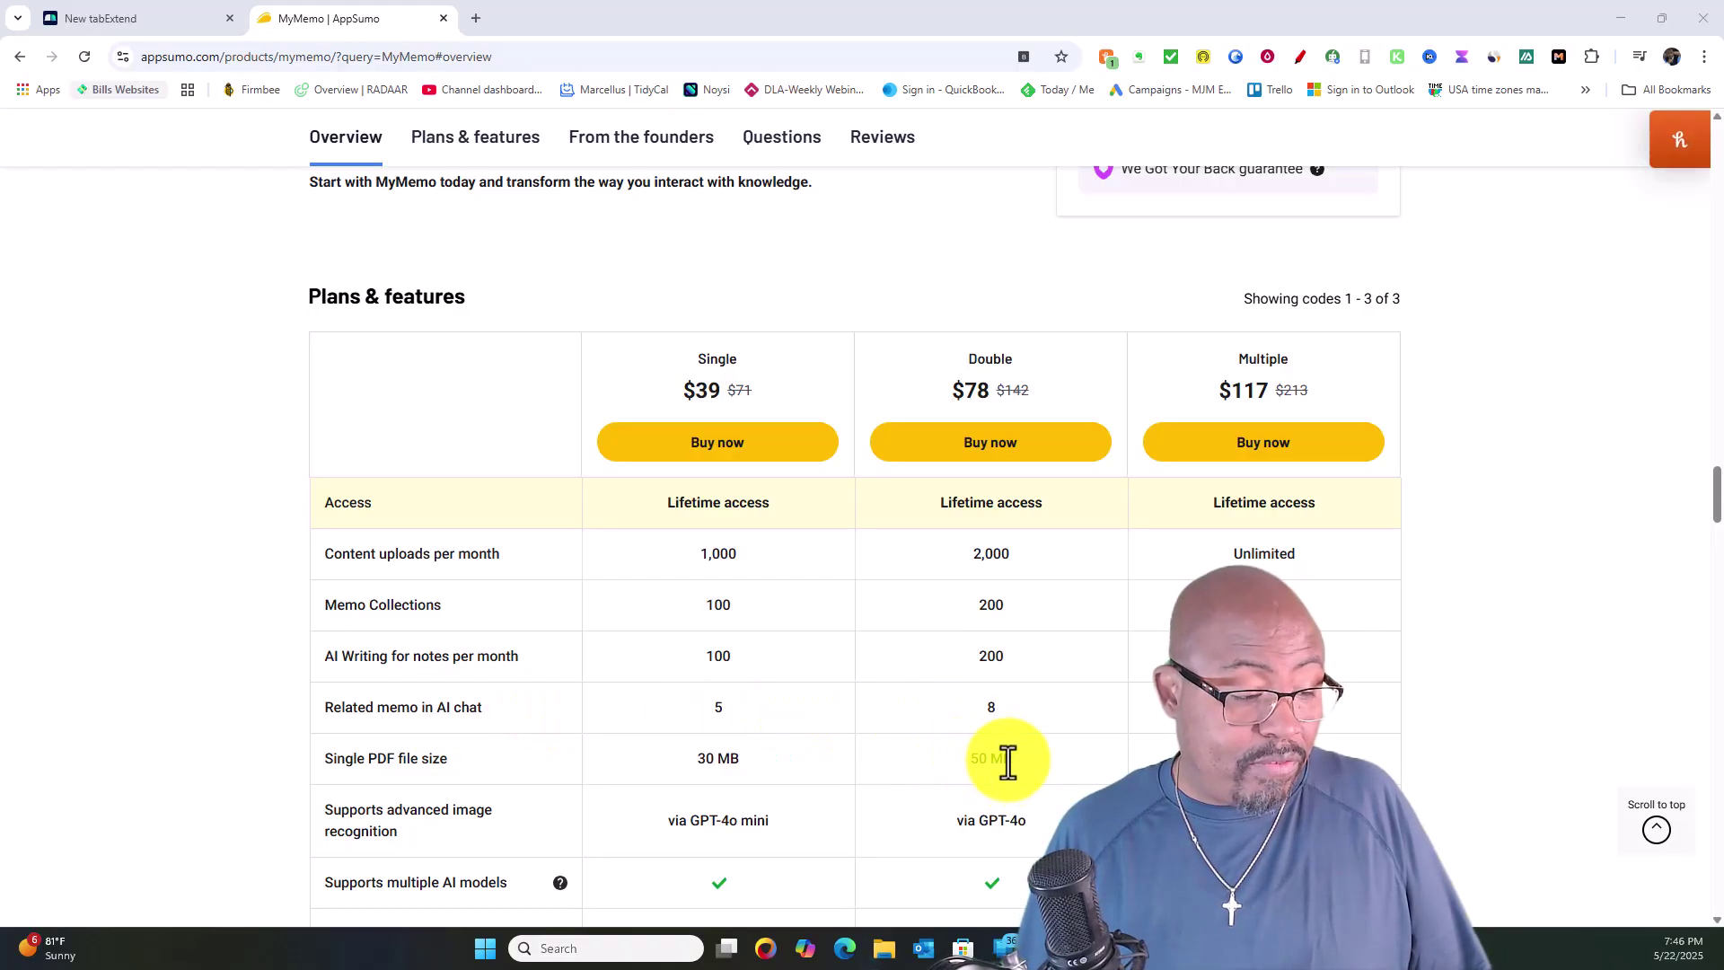
scroll(1021, 738, "down", 2)
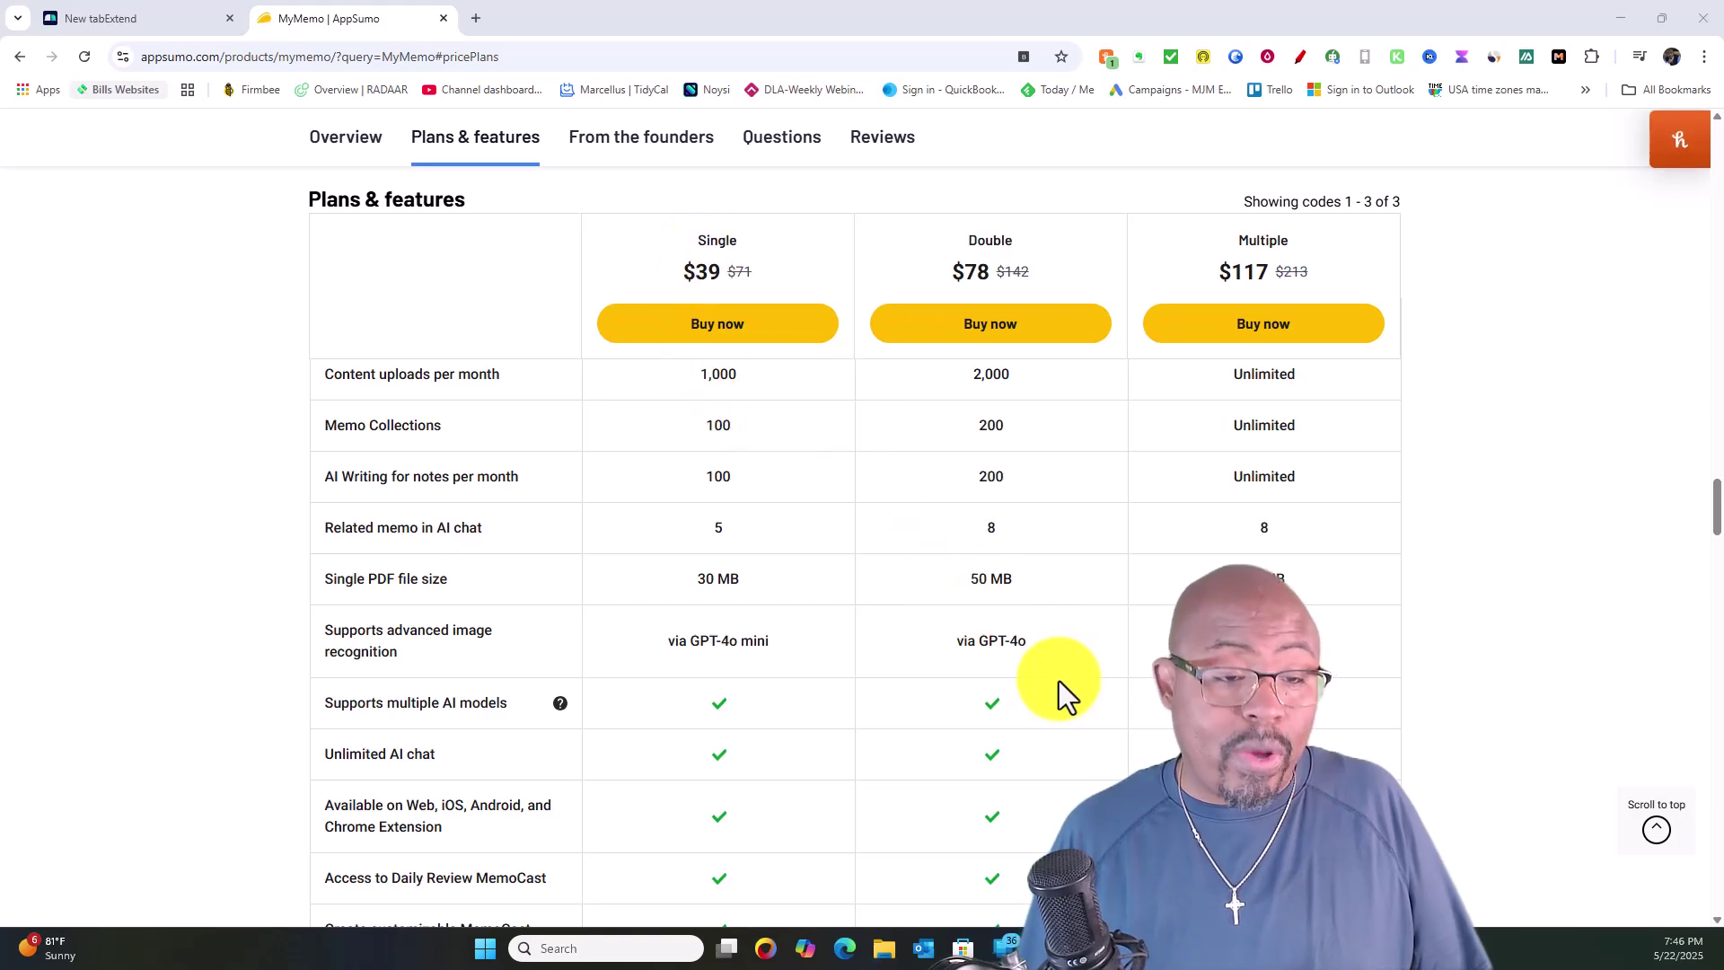
scroll(1059, 680, "up", 3)
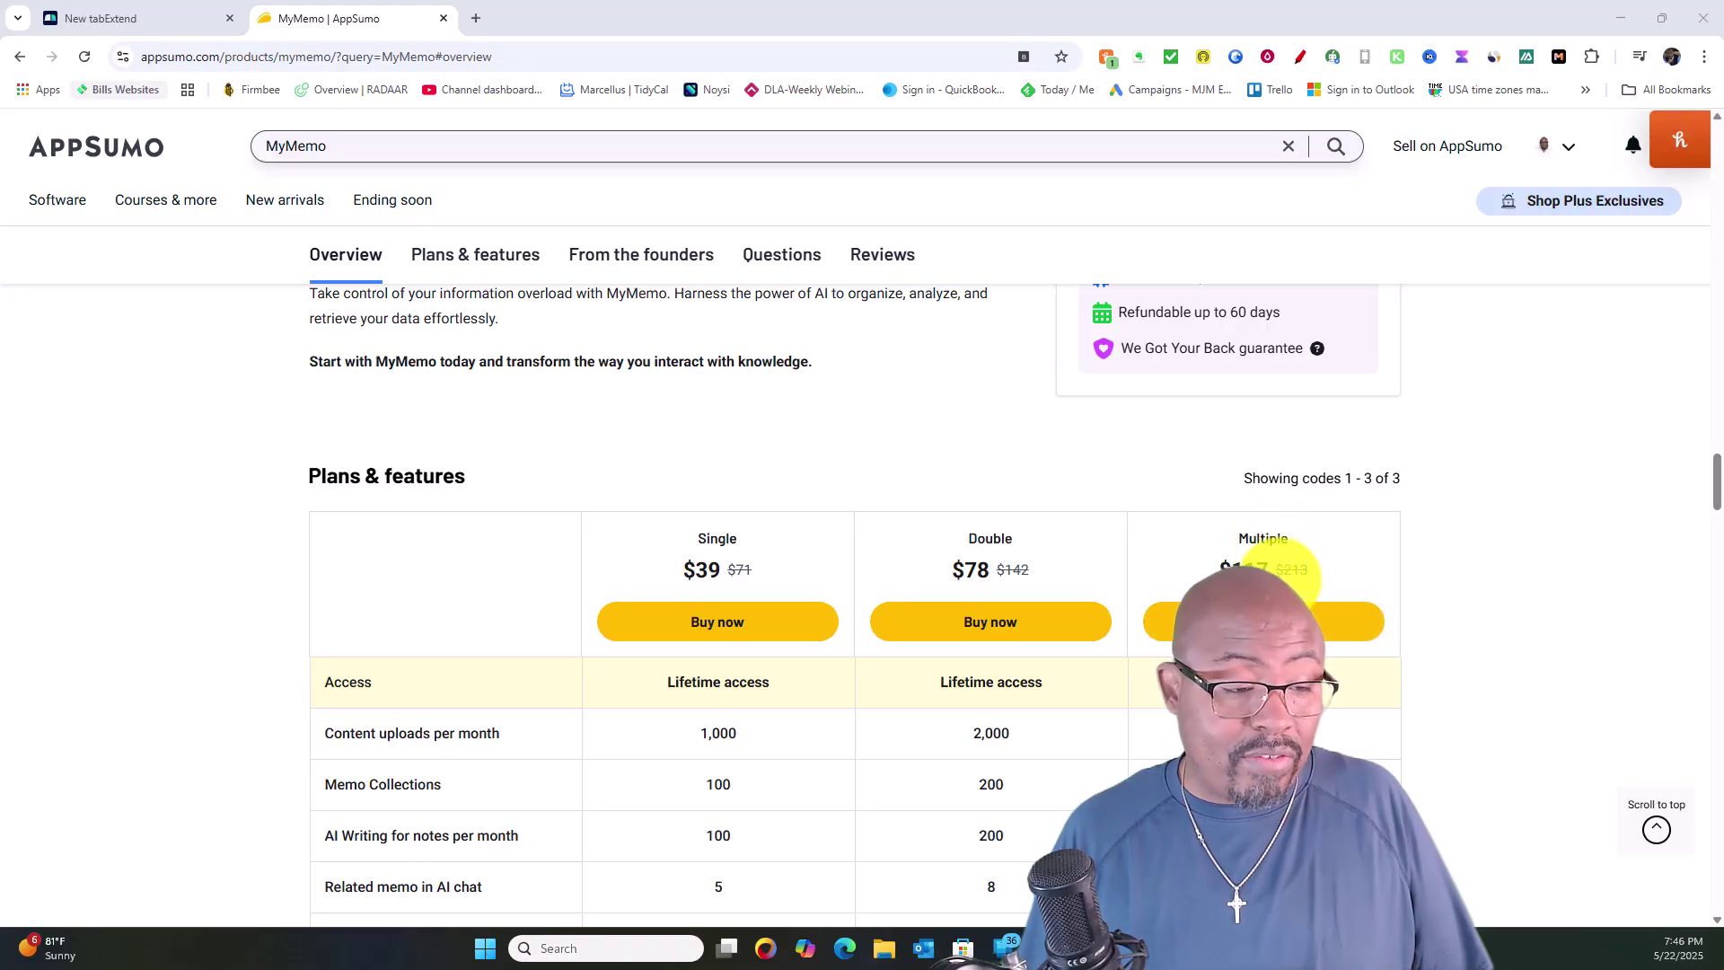
scroll(1337, 639, "down", 2)
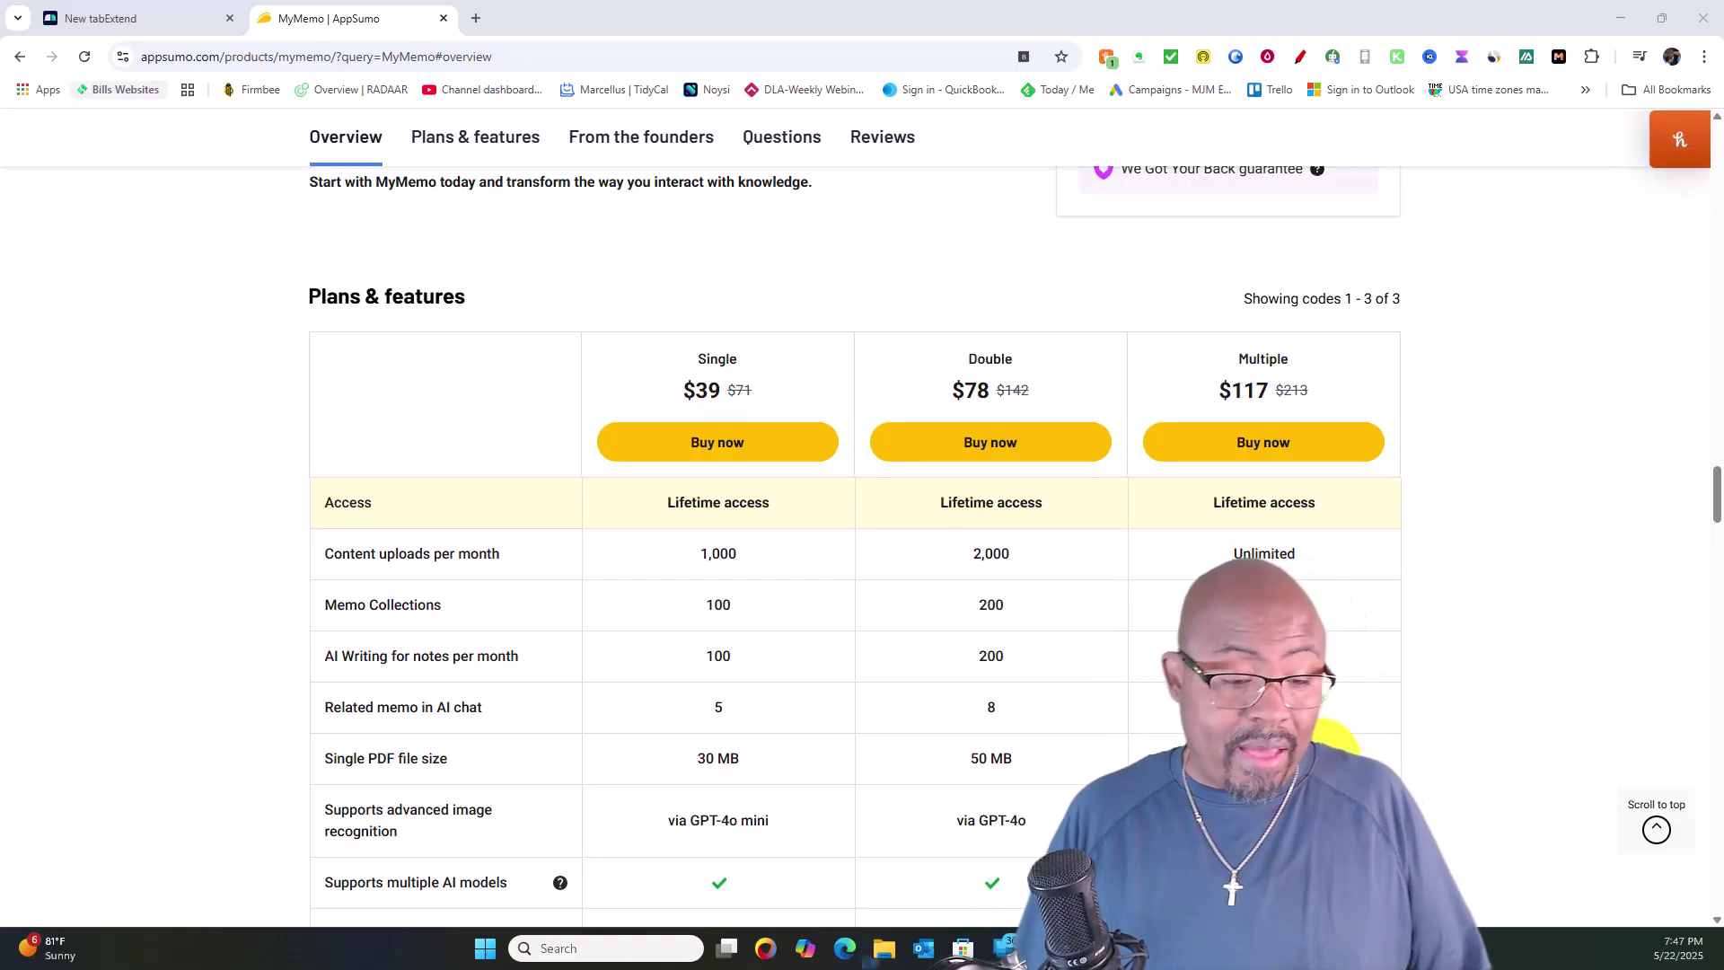
Scroll back and forth through the AppSumo MyMemo overview, ending near the top.
scroll(853, 538, "down", 3)
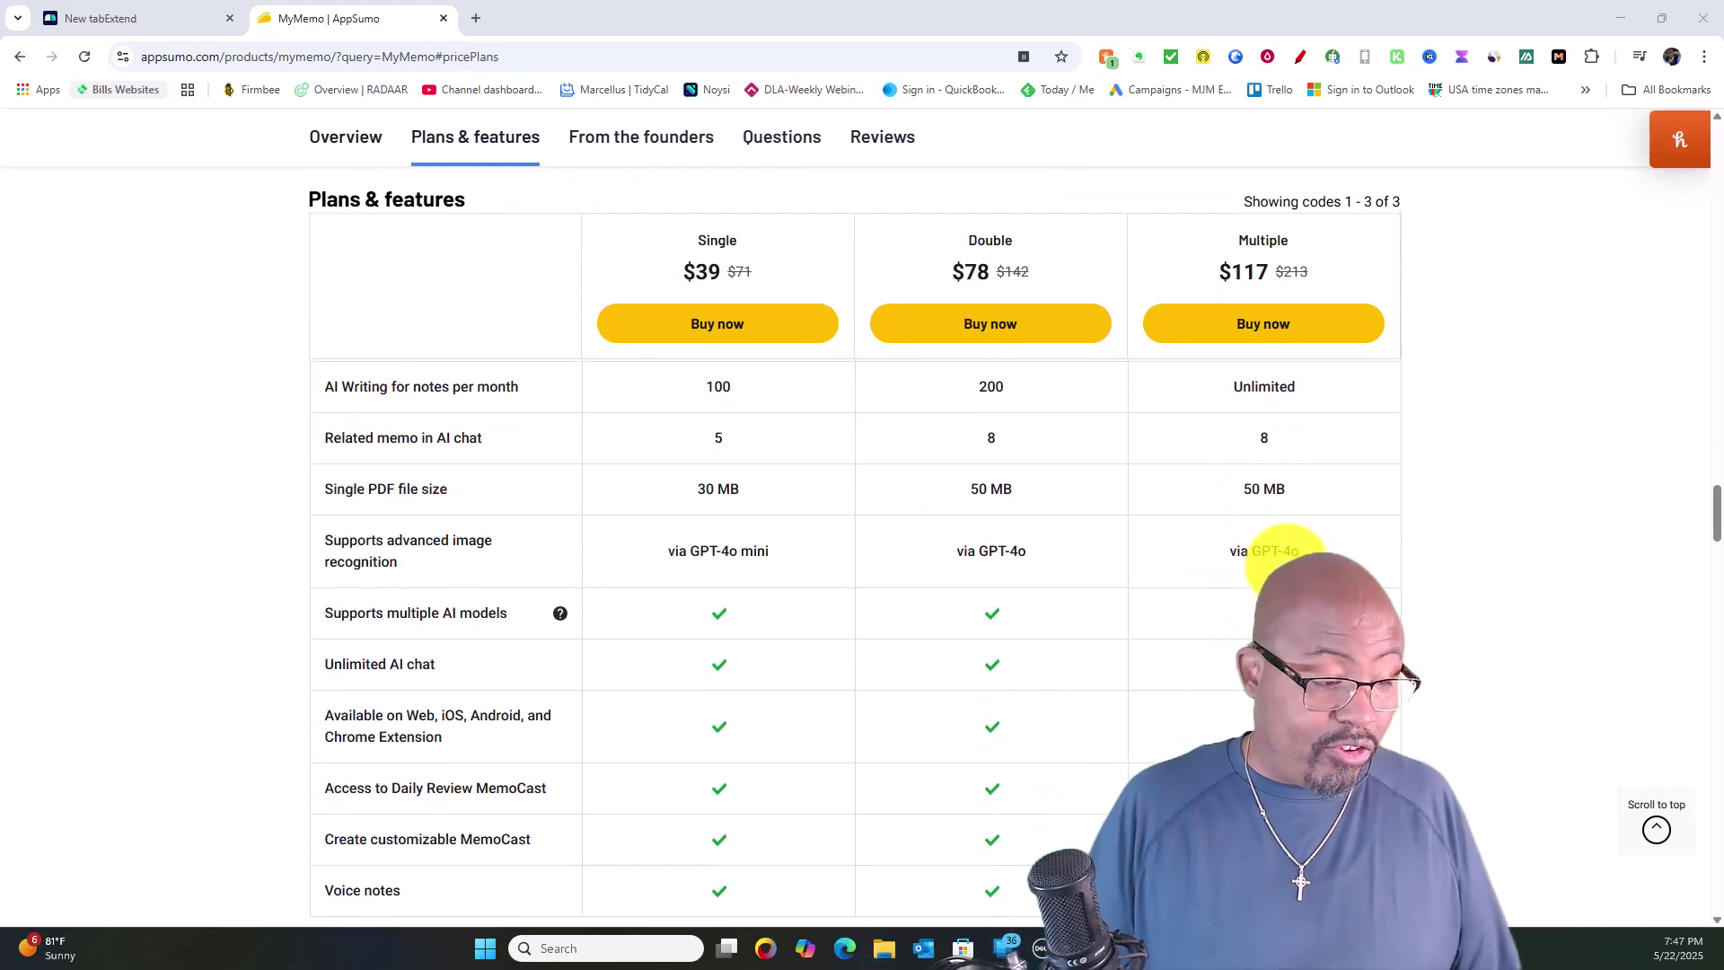
scroll(1275, 557, "down", 2)
scroll(1293, 548, "up", 2)
scroll(1292, 547, "up", 3)
scroll(1293, 550, "up", 3)
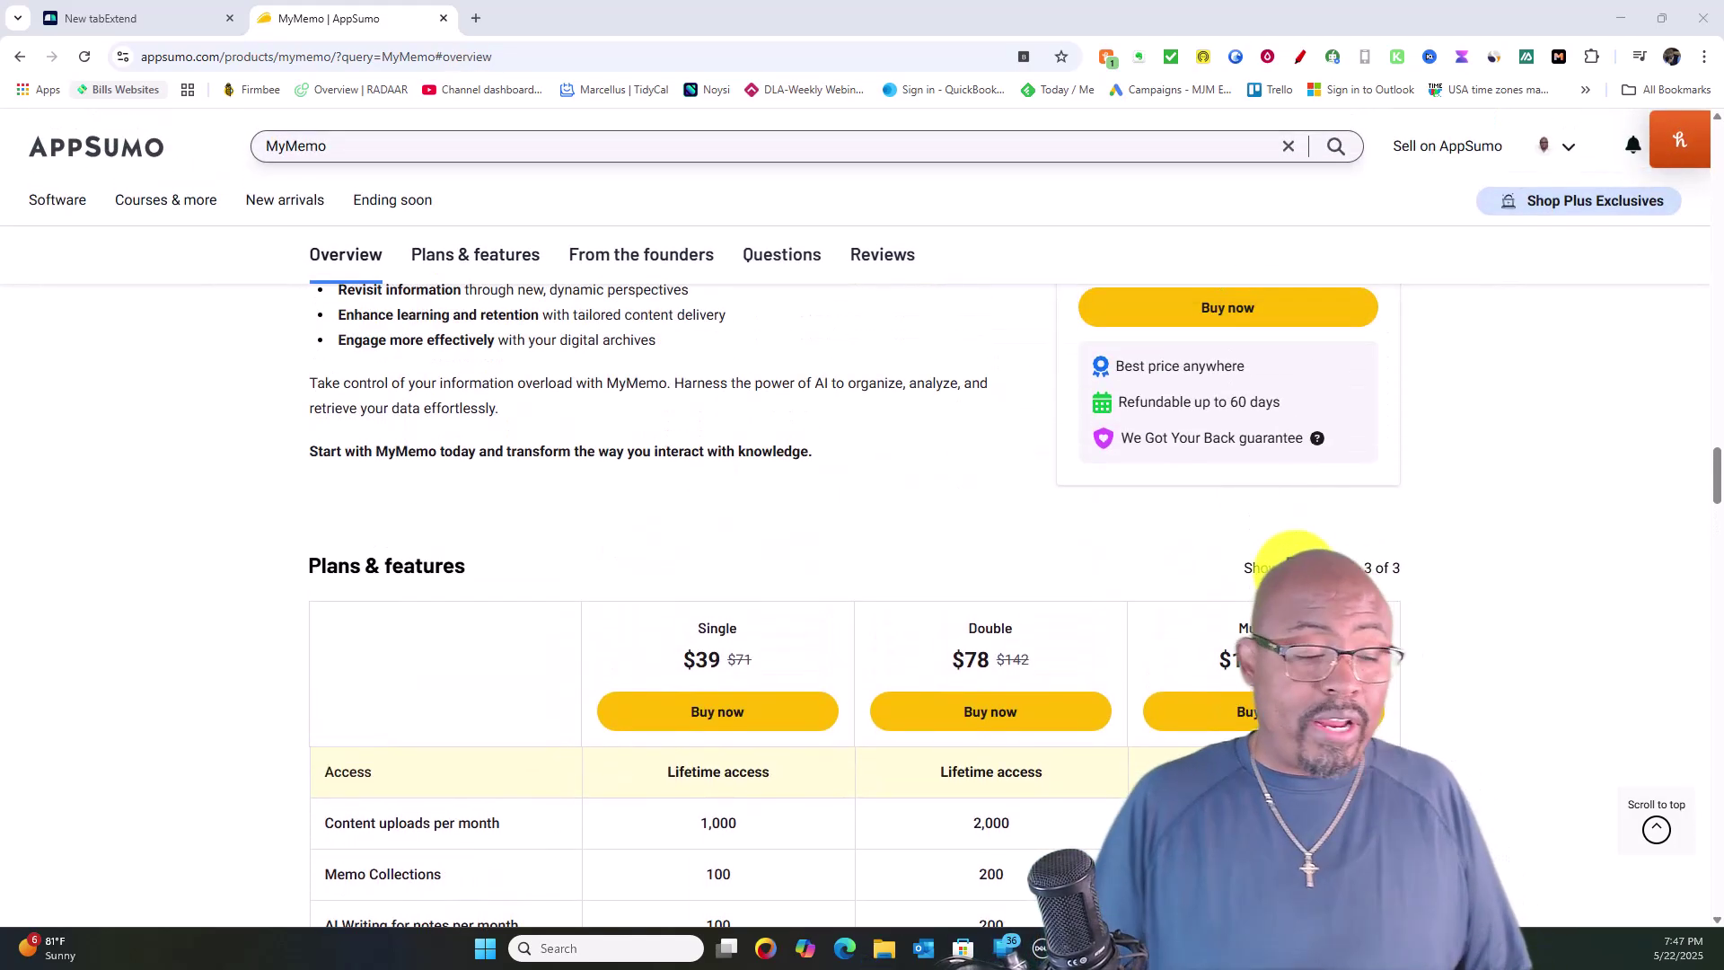
scroll(1292, 553, "up", 2)
scroll(1295, 574, "up", 2)
scroll(1295, 575, "up", 3)
scroll(1298, 570, "up", 3)
scroll(759, 526, "down", 5)
scroll(759, 525, "down", 5)
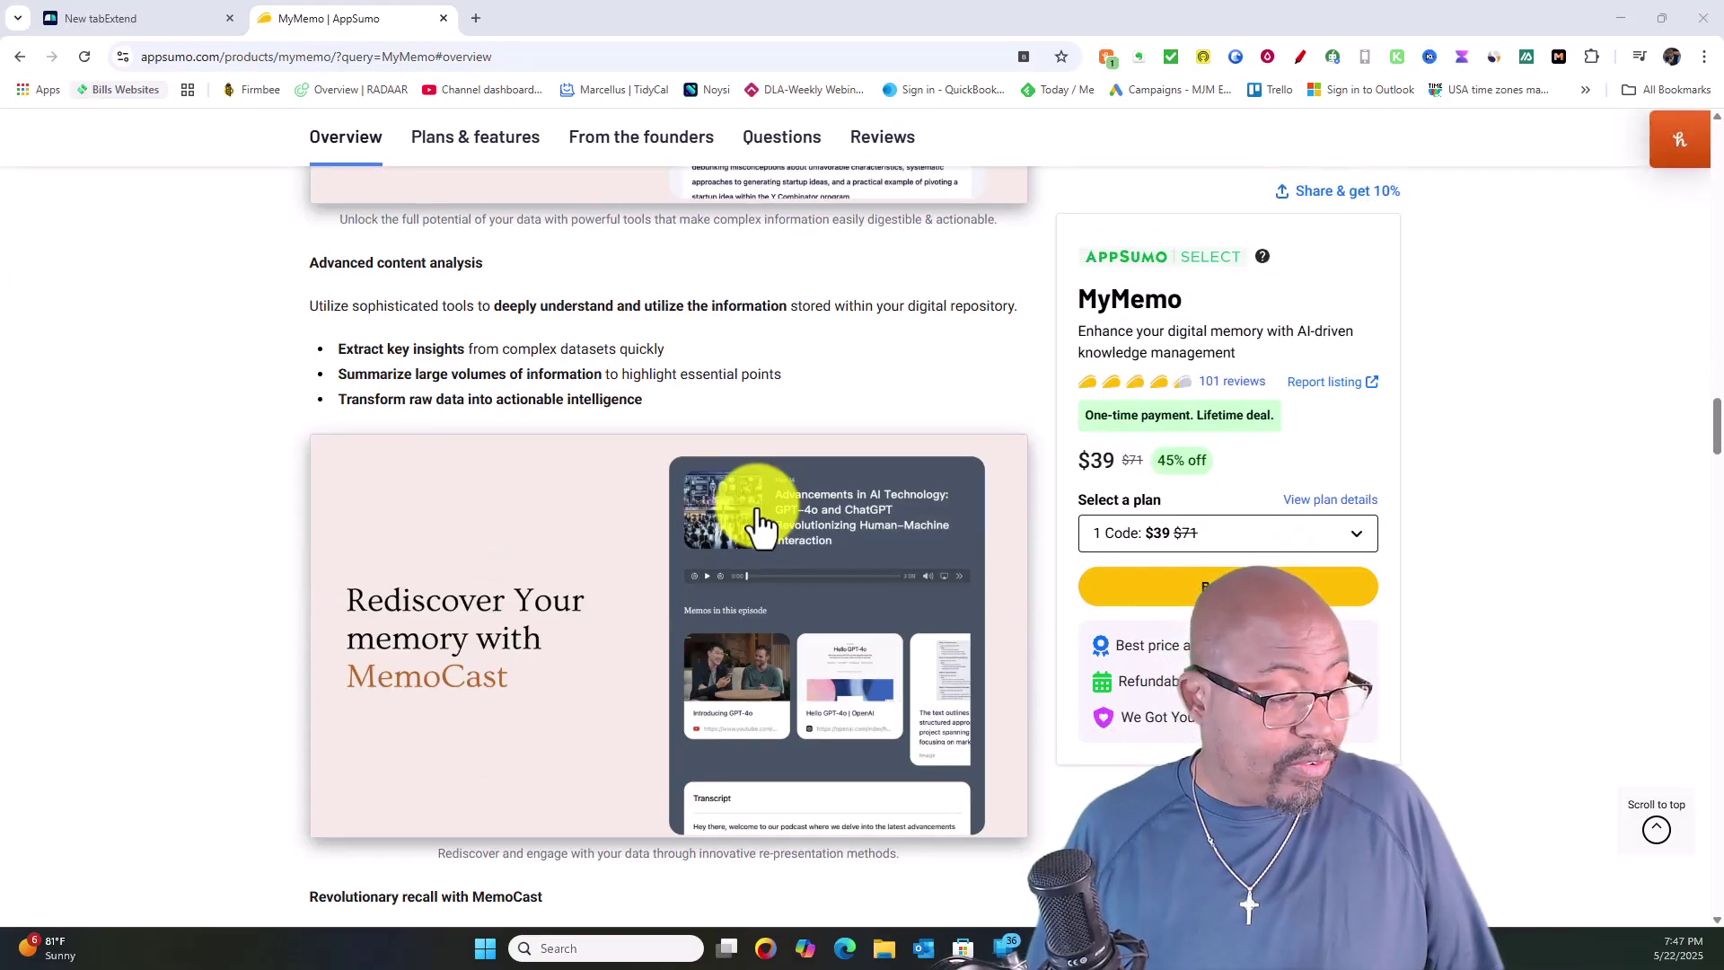
scroll(758, 525, "down", 5)
scroll(759, 525, "down", 3)
scroll(758, 525, "down", 5)
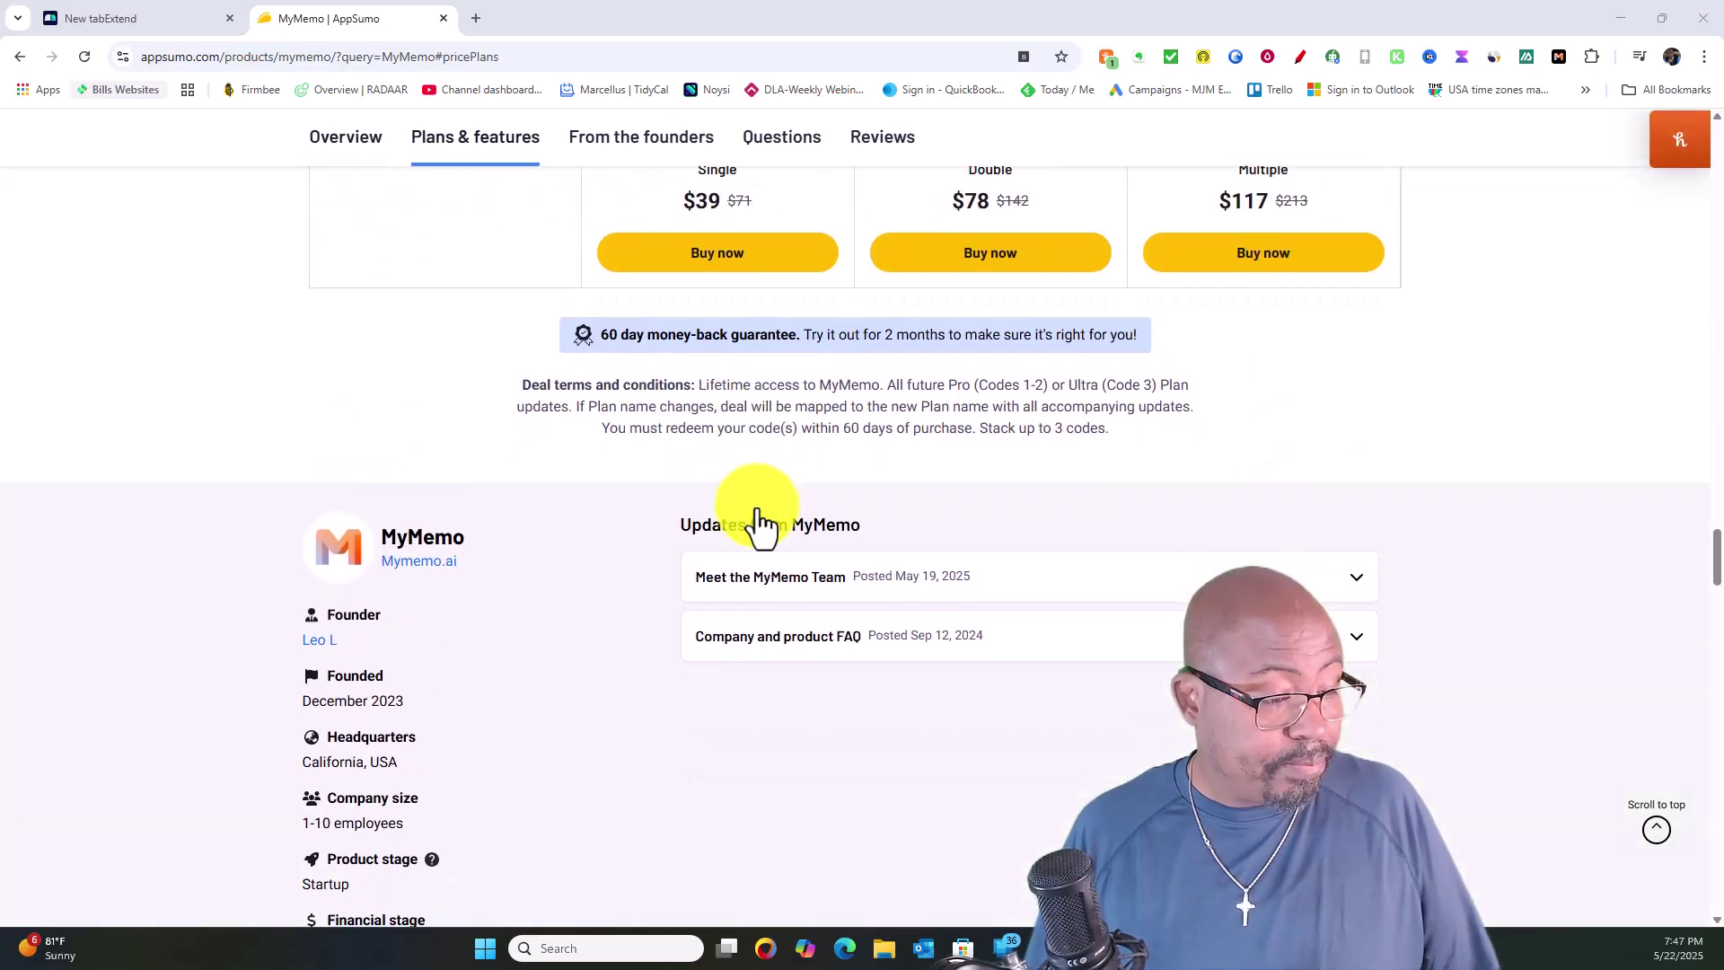
scroll(758, 525, "up", 10)
scroll(758, 525, "up", 4)
scroll(759, 525, "up", 4)
scroll(759, 525, "up", 1)
scroll(759, 525, "up", 5)
scroll(759, 525, "up", 3)
scroll(759, 525, "up", 1)
scroll(758, 525, "up", 3)
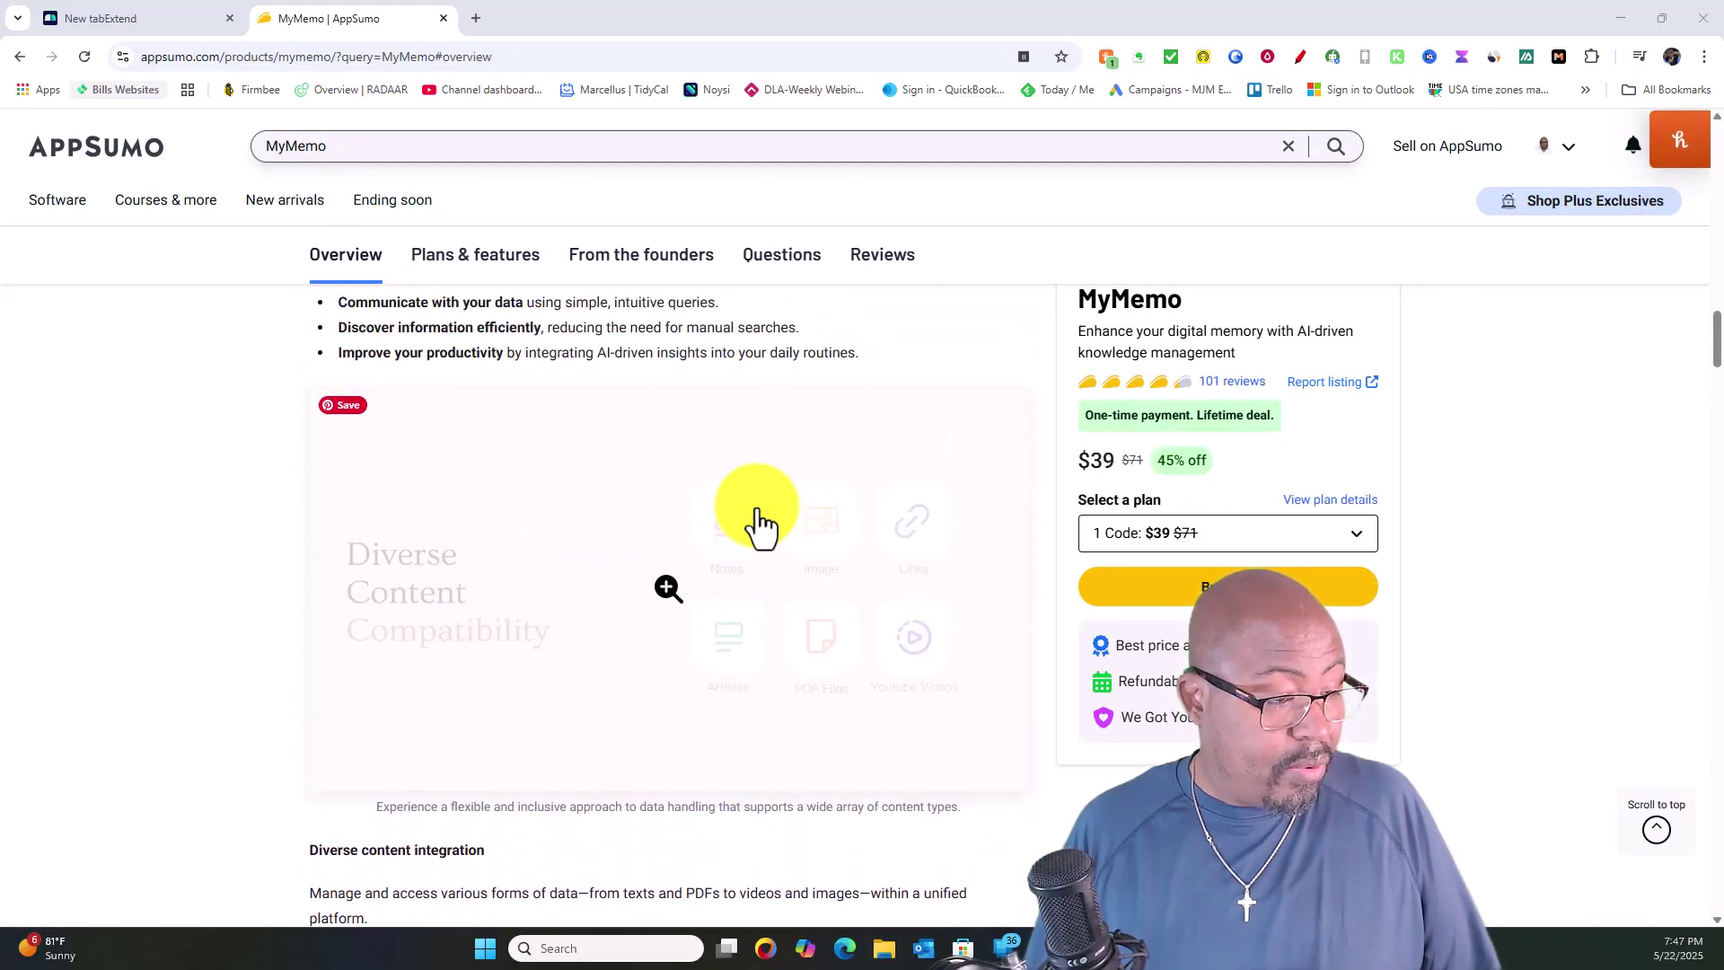
scroll(759, 526, "up", 3)
scroll(759, 526, "up", 1)
scroll(759, 525, "up", 1)
scroll(759, 525, "up", 3)
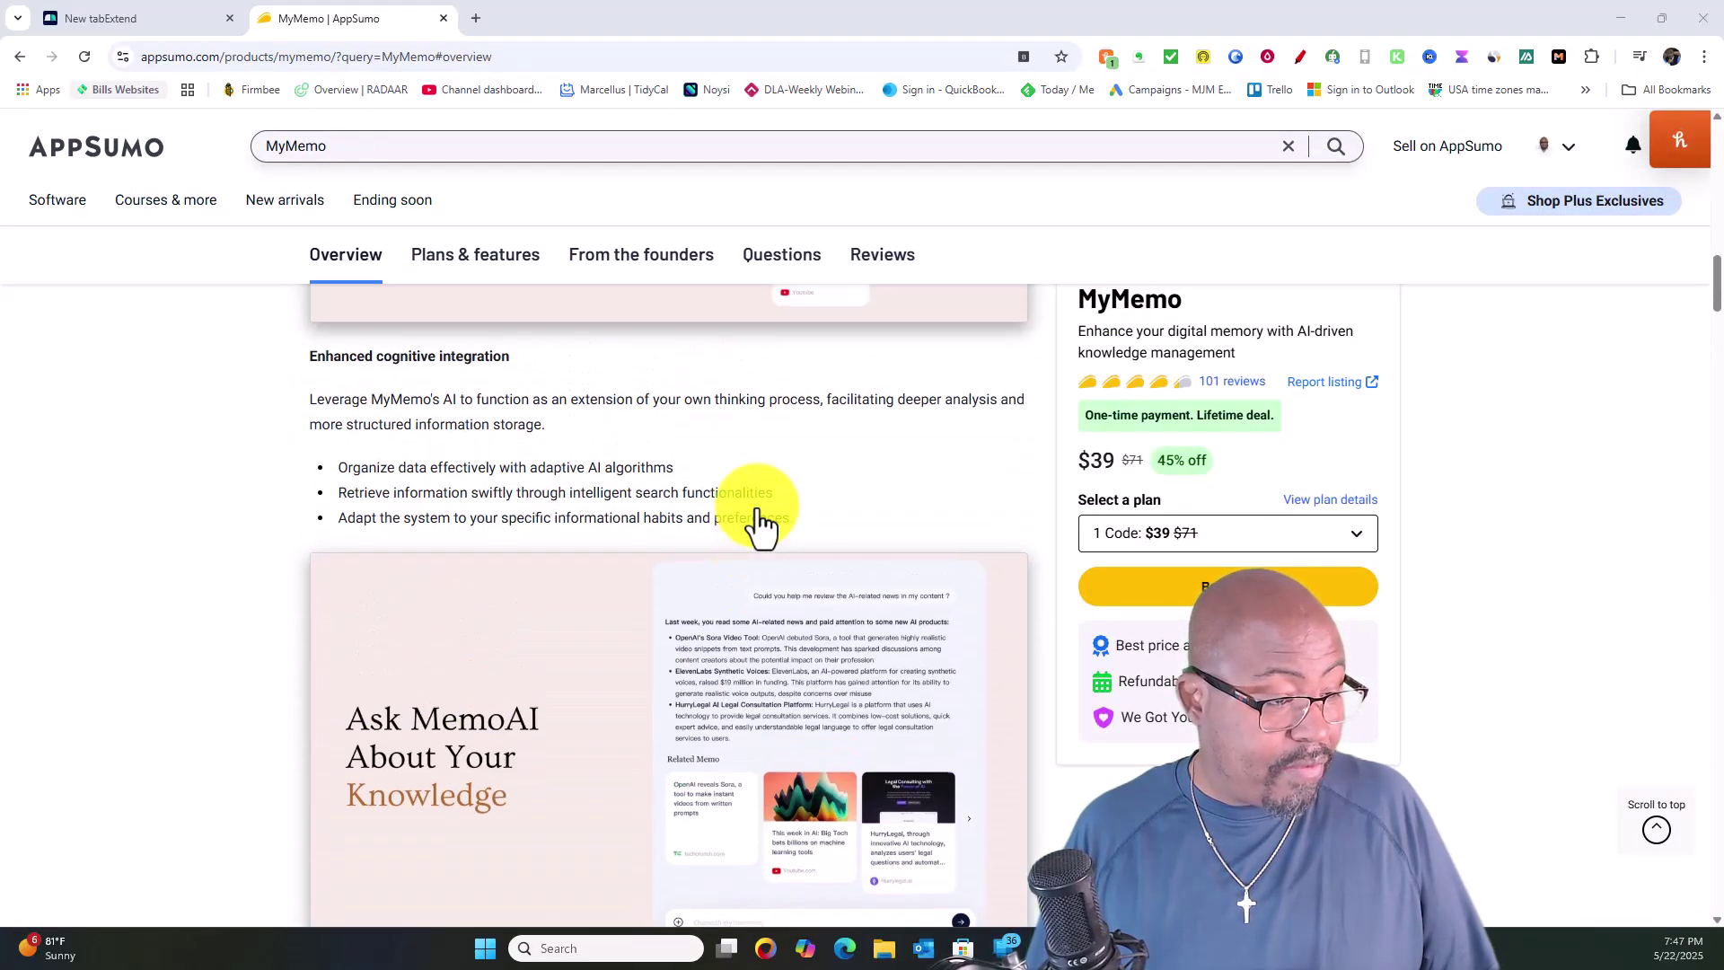
scroll(759, 525, "up", 2)
scroll(759, 525, "up", 2)
scroll(758, 525, "up", 1)
scroll(759, 526, "up", 5)
scroll(758, 525, "up", 3)
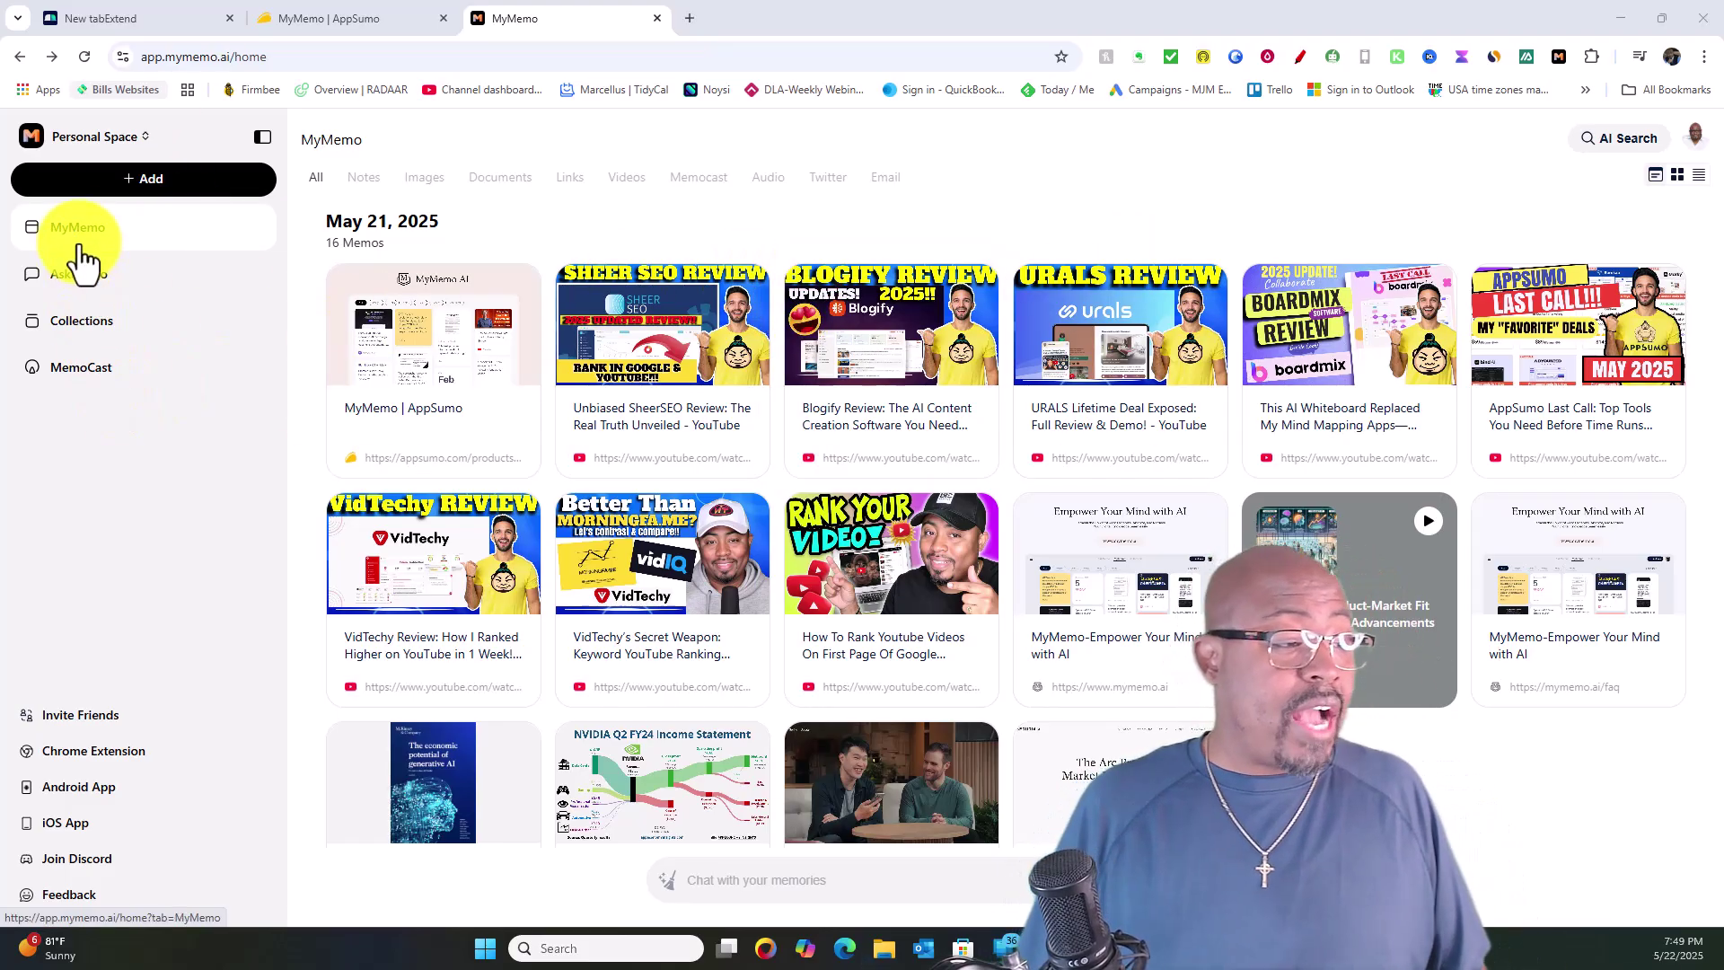
Open the AskMemo chat assistant from the MyMemo sidebar.
left_click(90, 298)
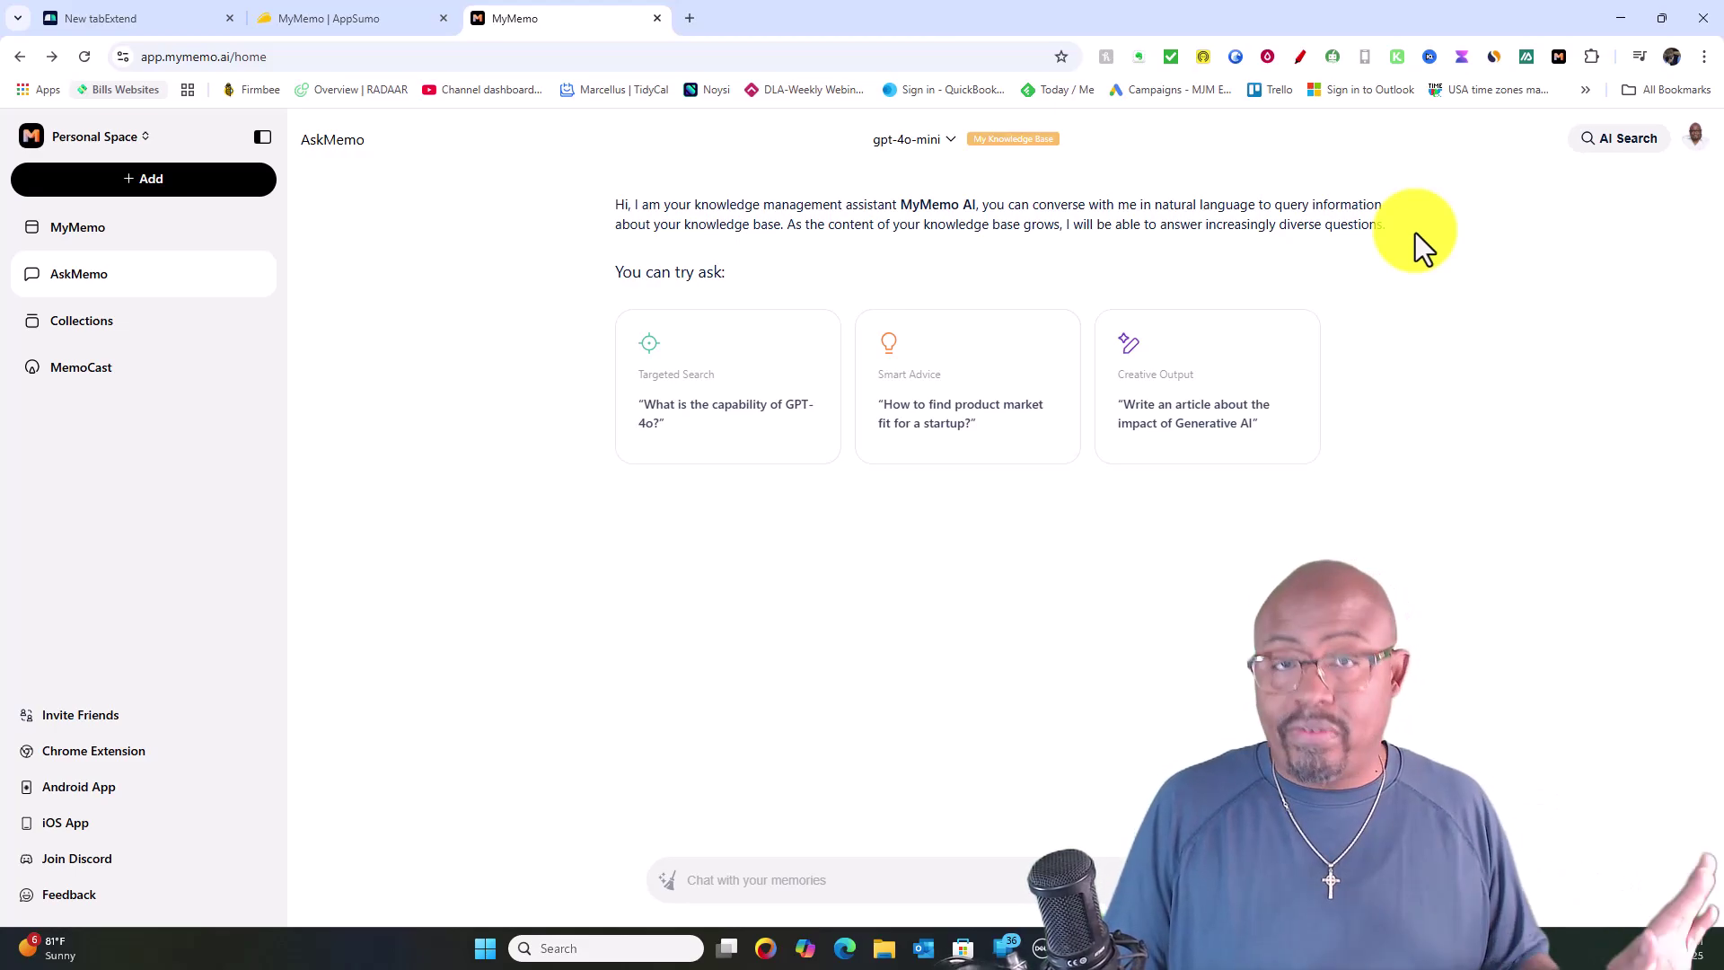
Open the Video Geek Squad YouTube Channel collection and check its rename/delete options menu.
left_click(106, 334)
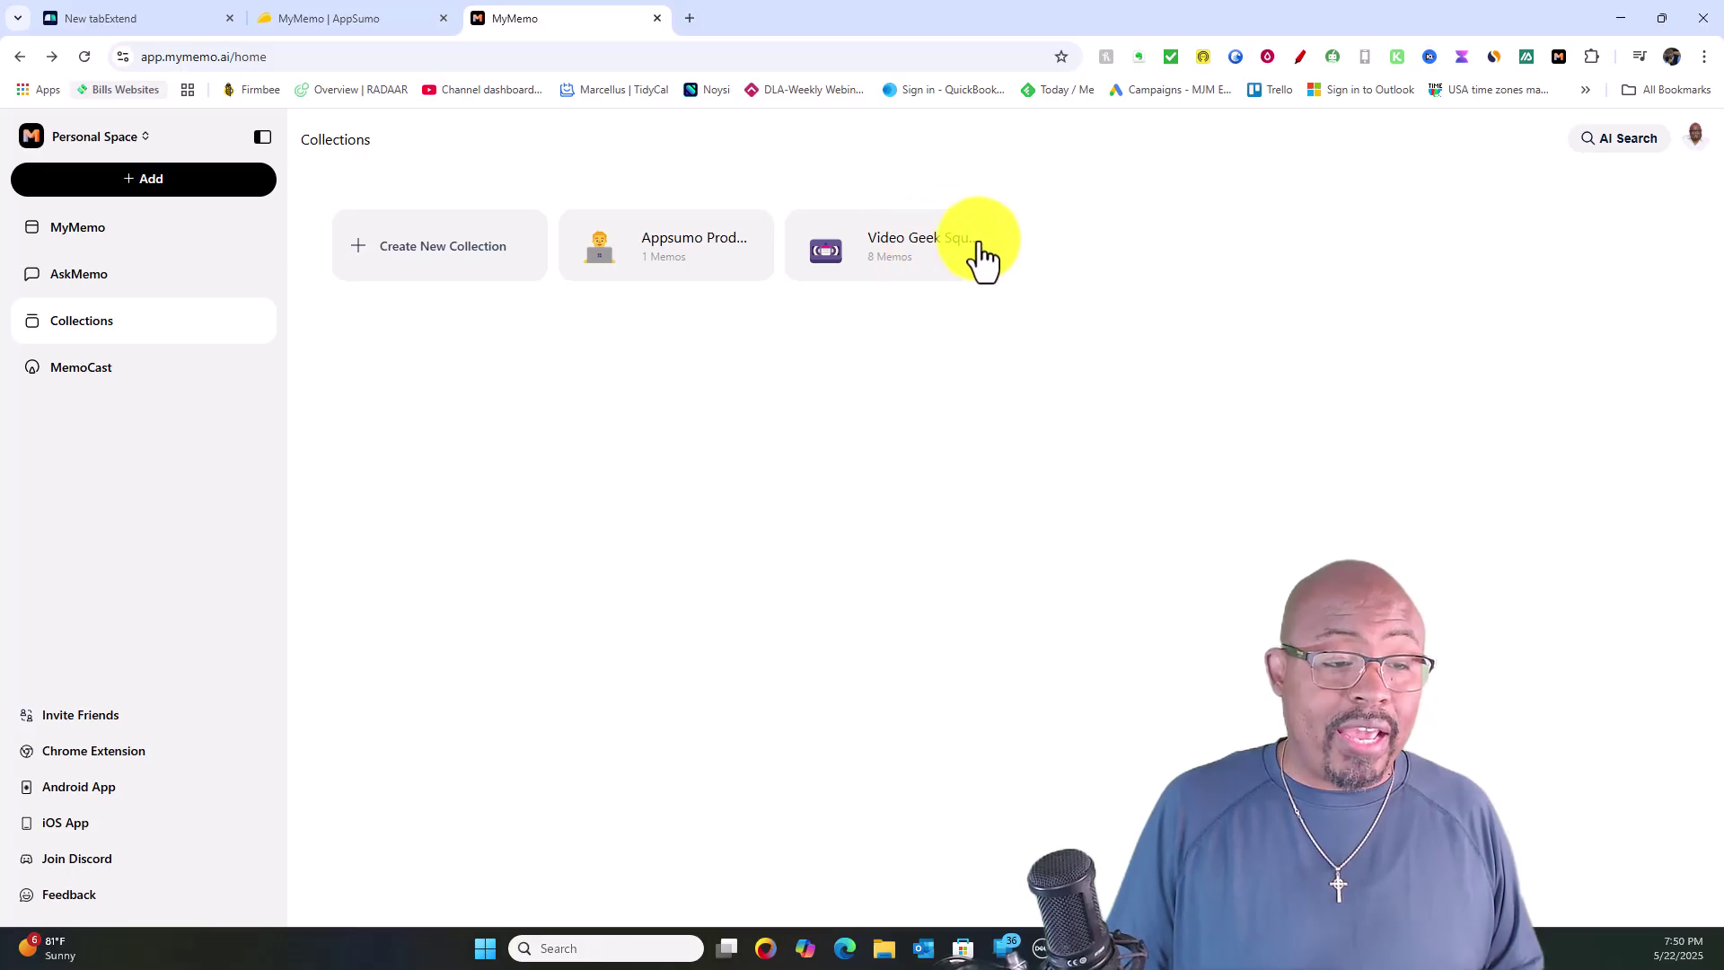
left_click(894, 256)
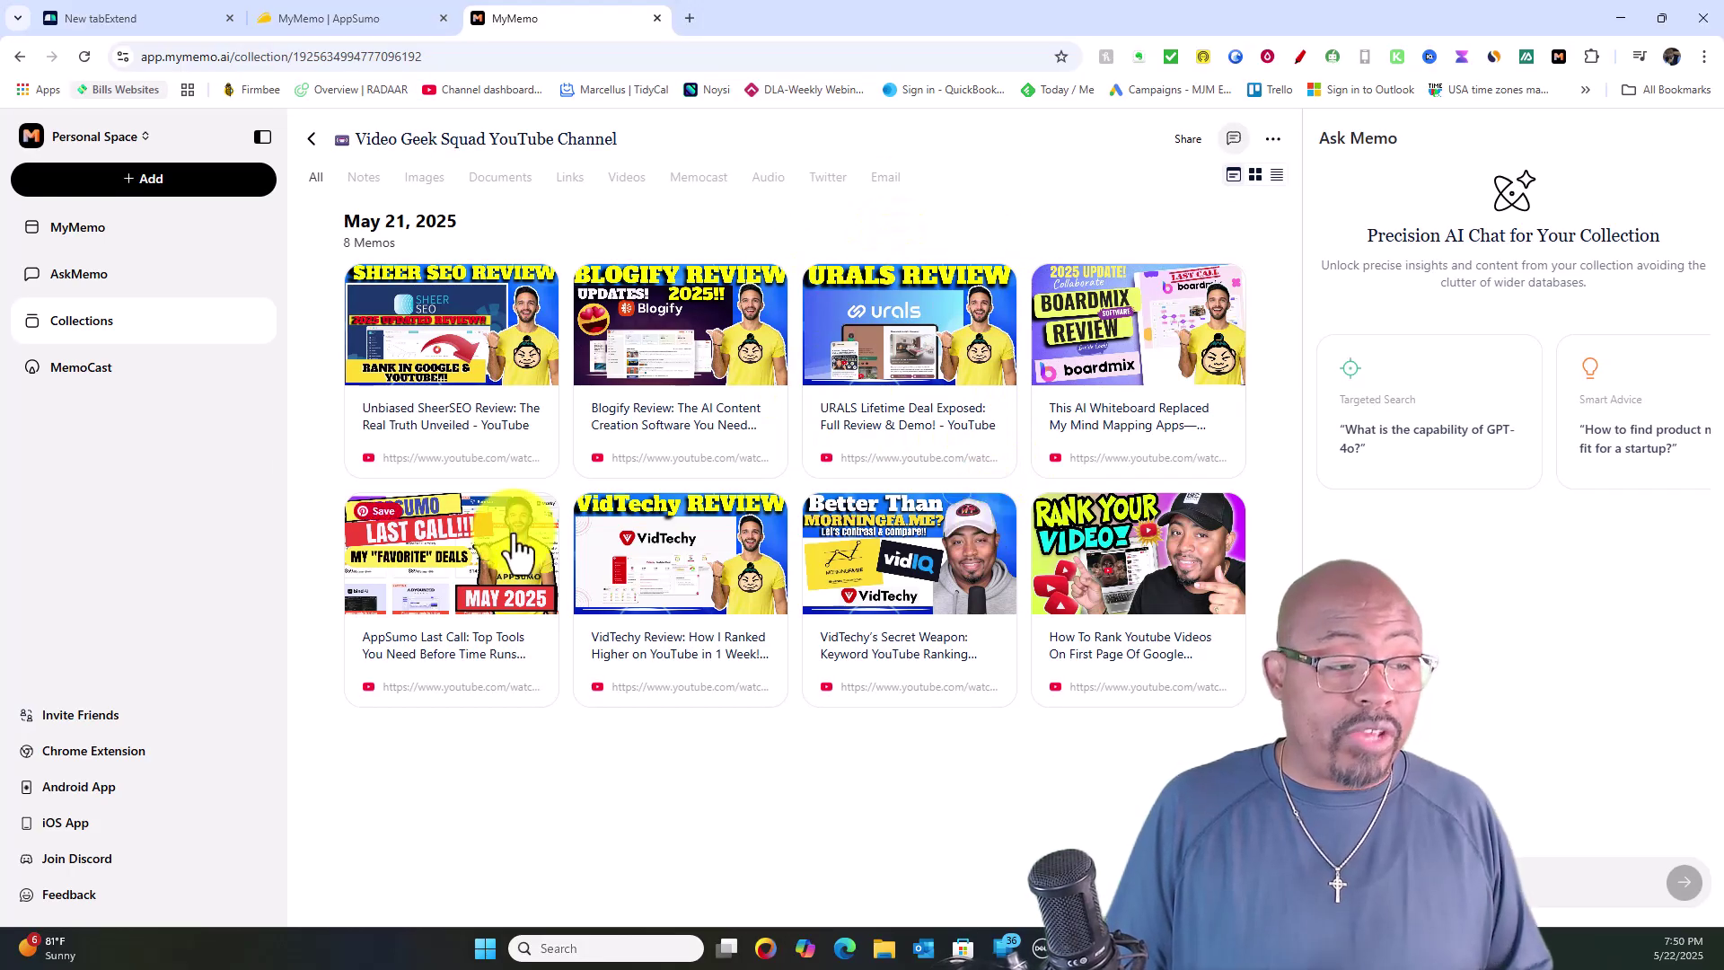
mouse_move(908, 326)
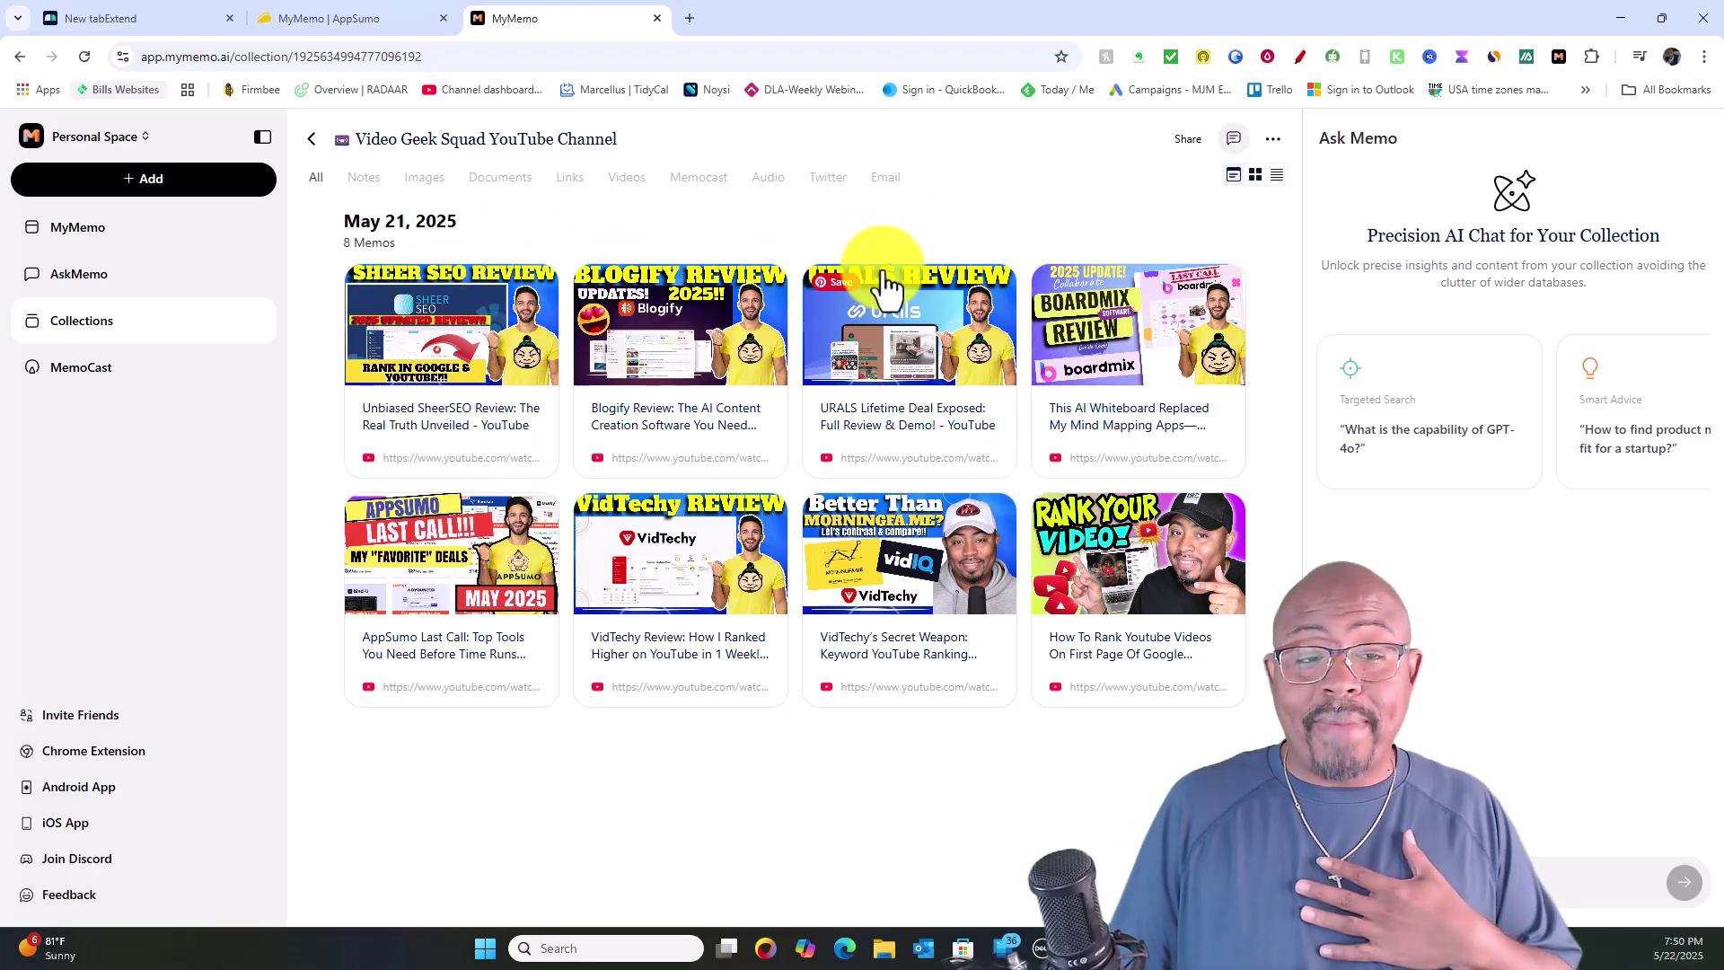
left_click(1273, 142)
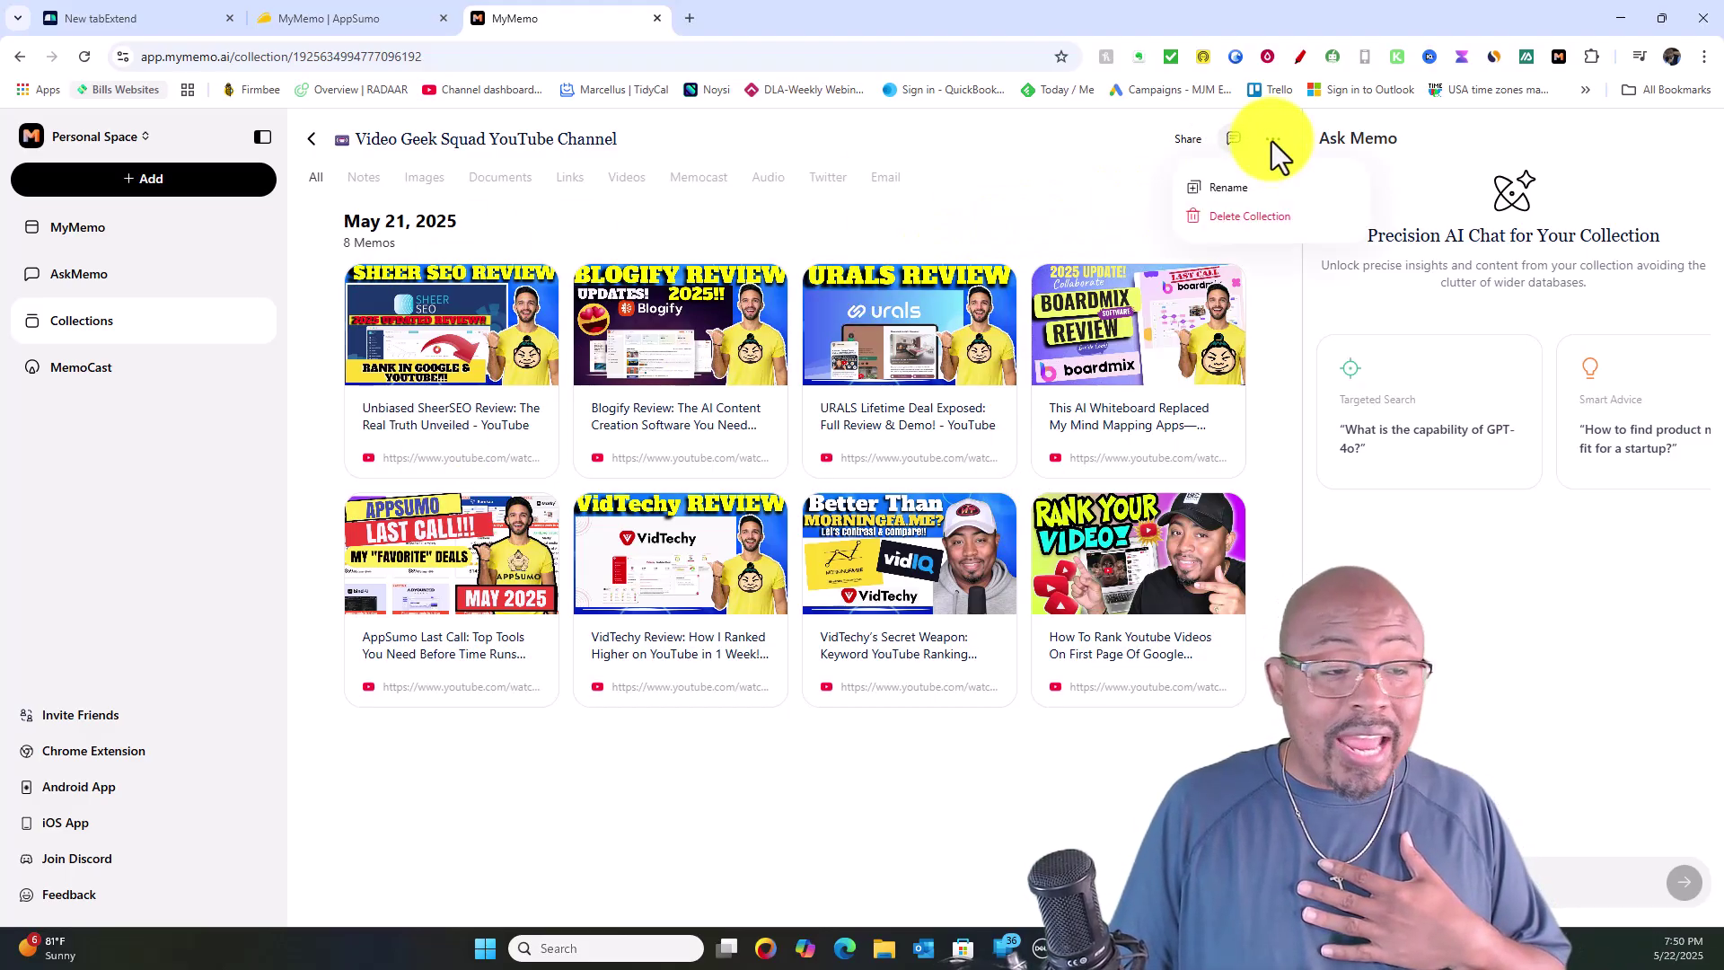
left_click(1047, 210)
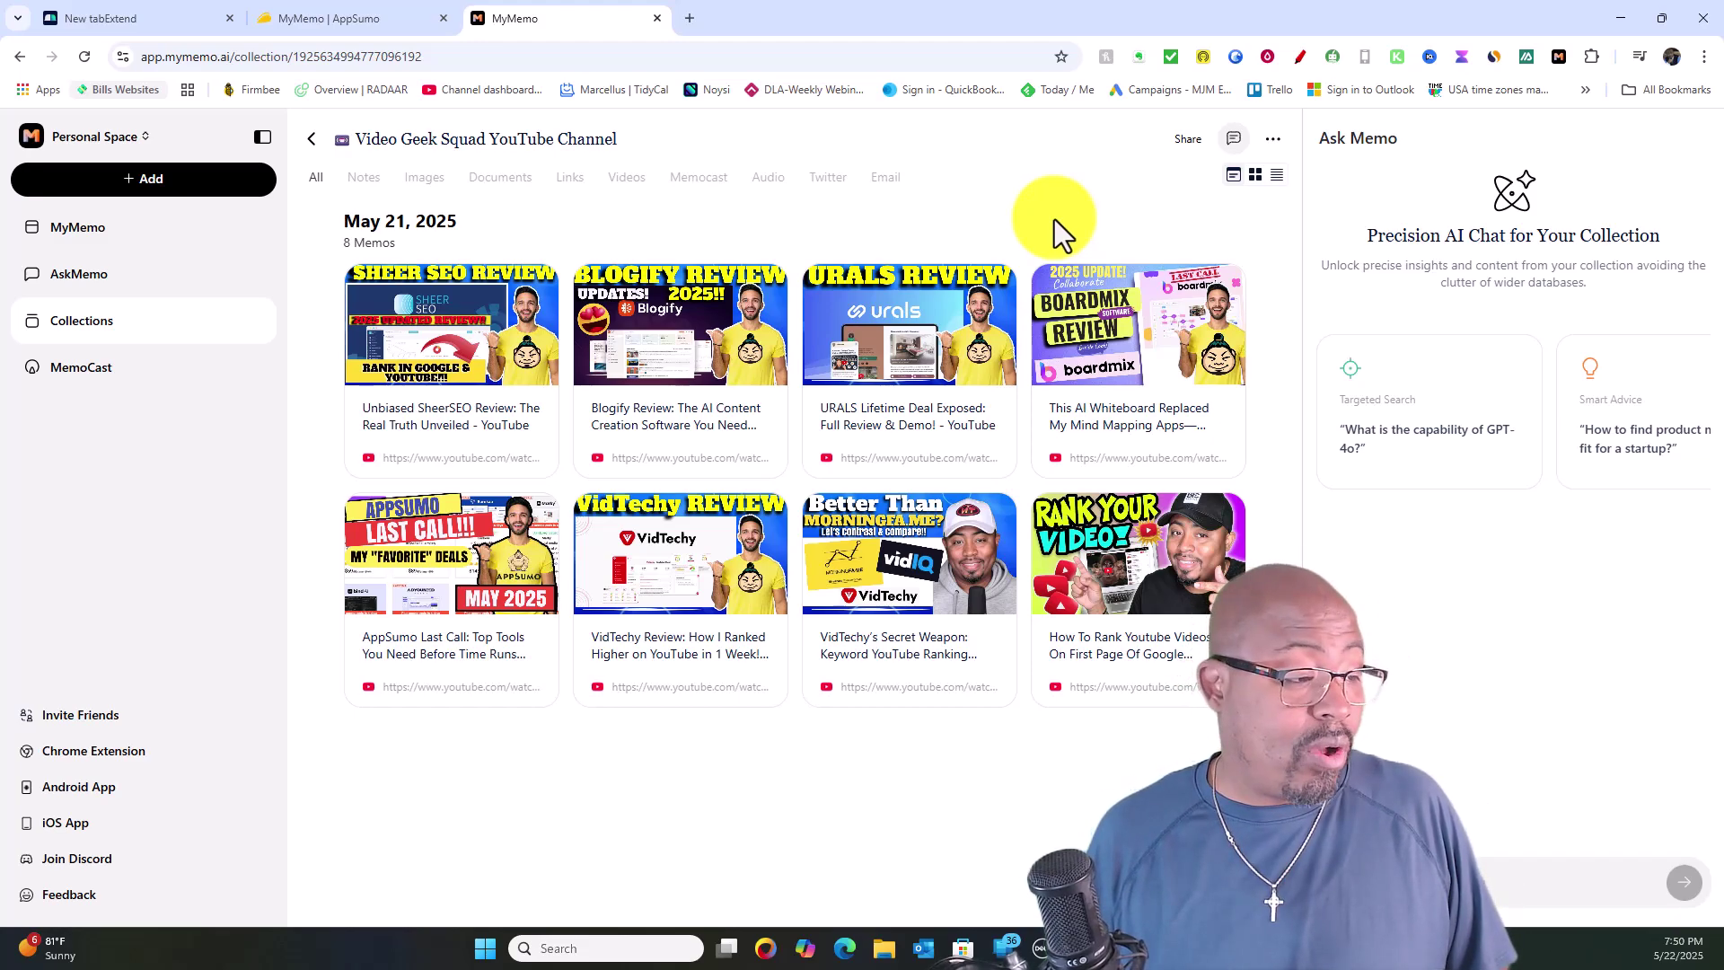
Open the MemoCast episode 'Navigating Product-Market Fit Archetypes & AI Advancements' and skim its overview.
left_click(79, 382)
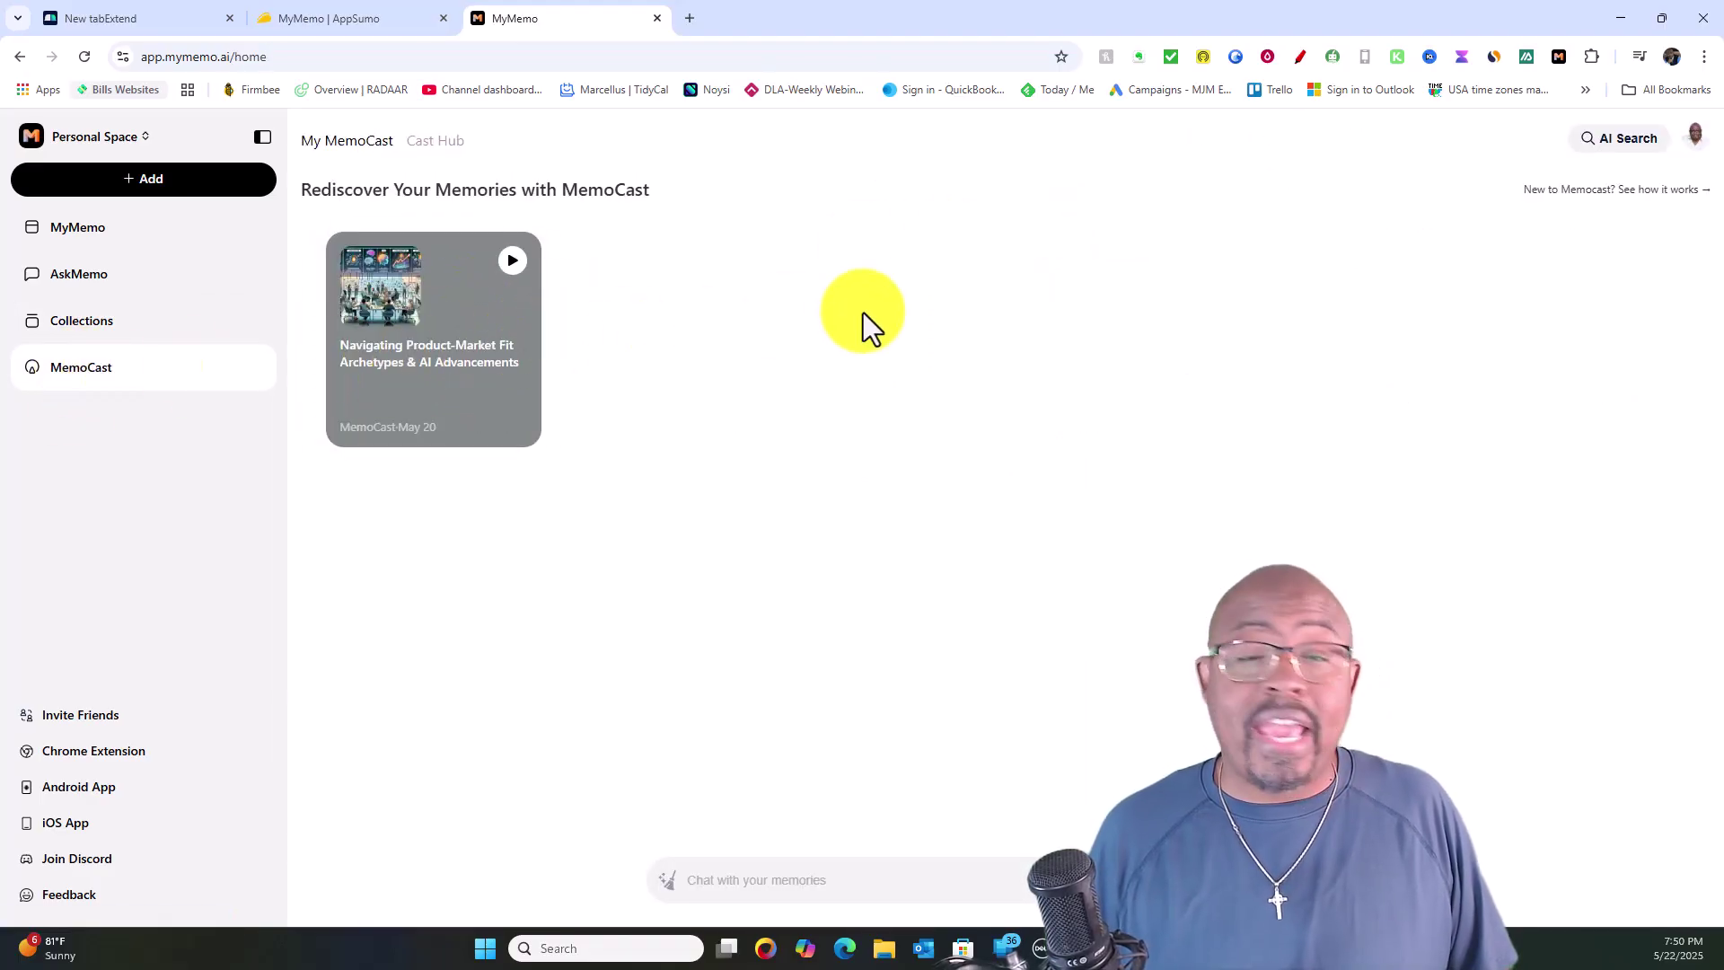
left_click(434, 396)
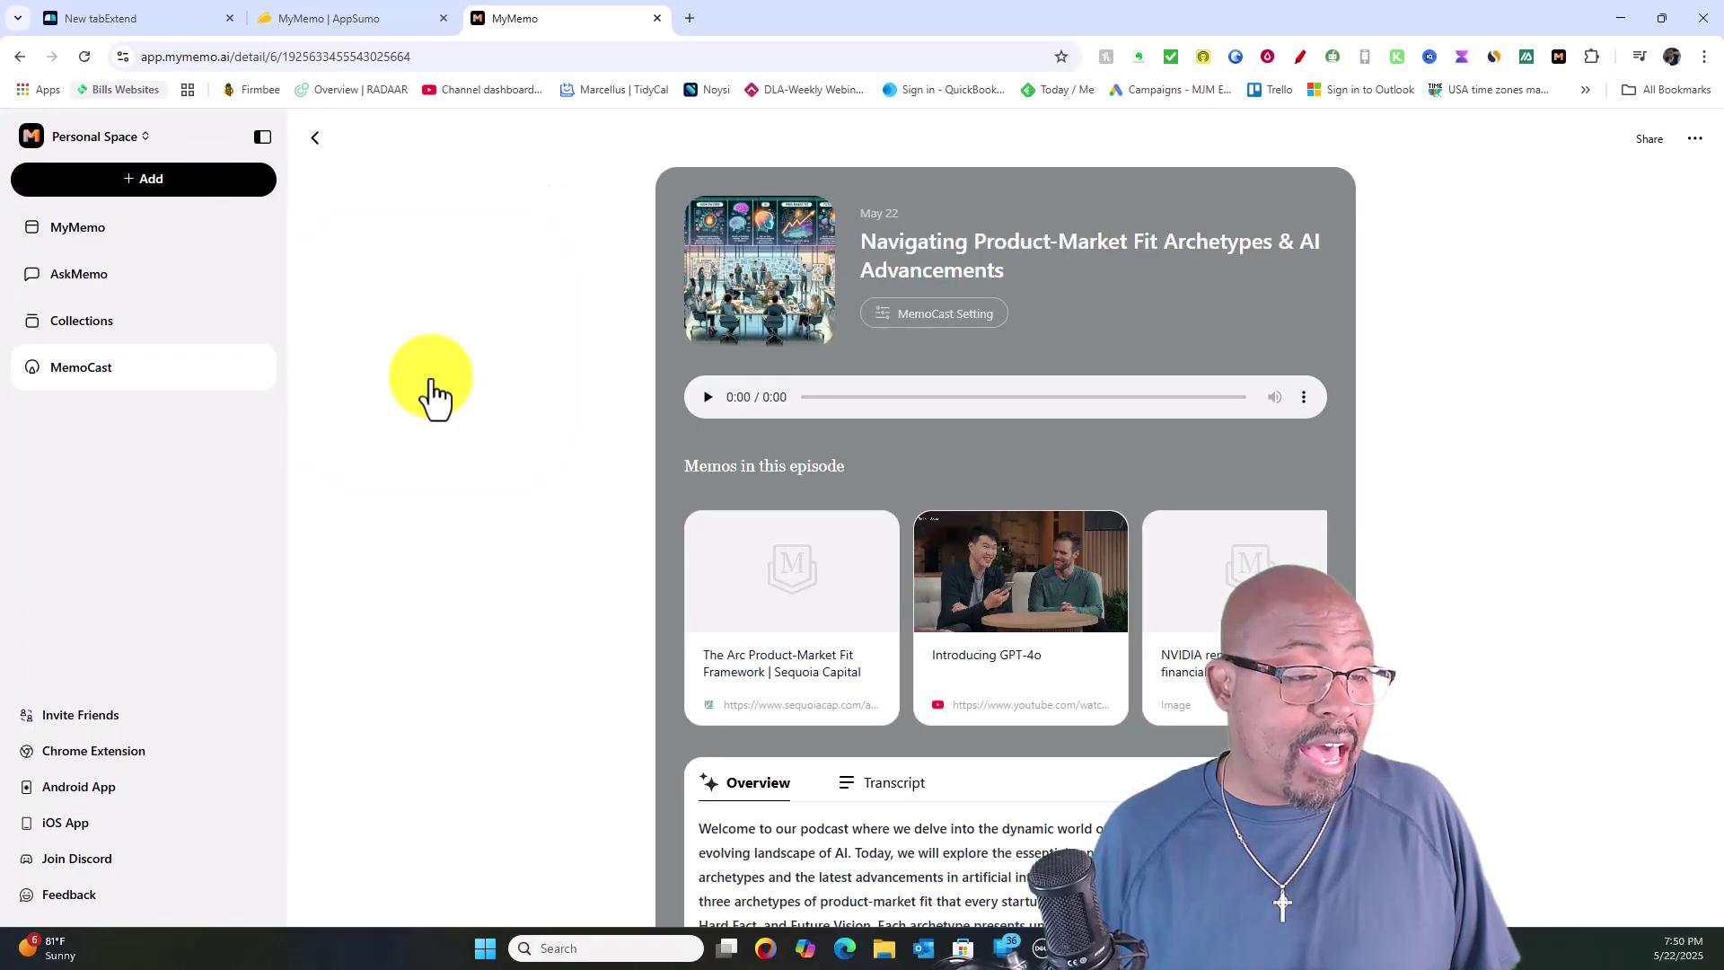
scroll(430, 377, "down", 2)
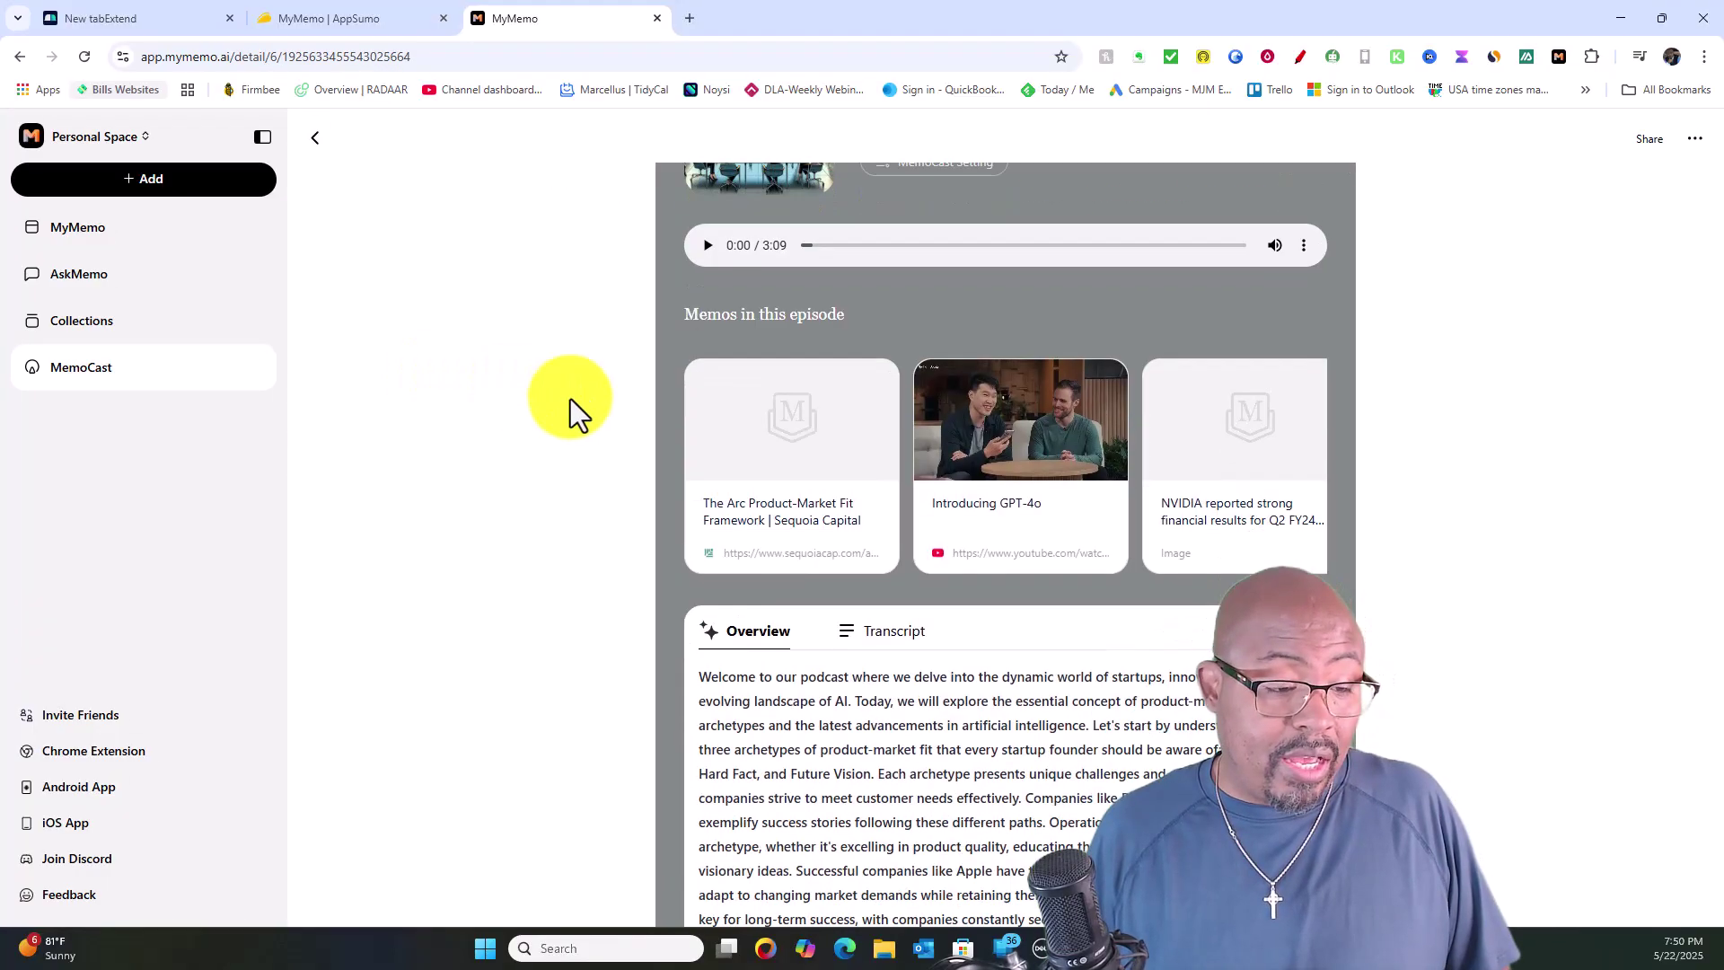
scroll(584, 401, "down", 3)
scroll(627, 406, "down", 4)
scroll(703, 409, "up", 9)
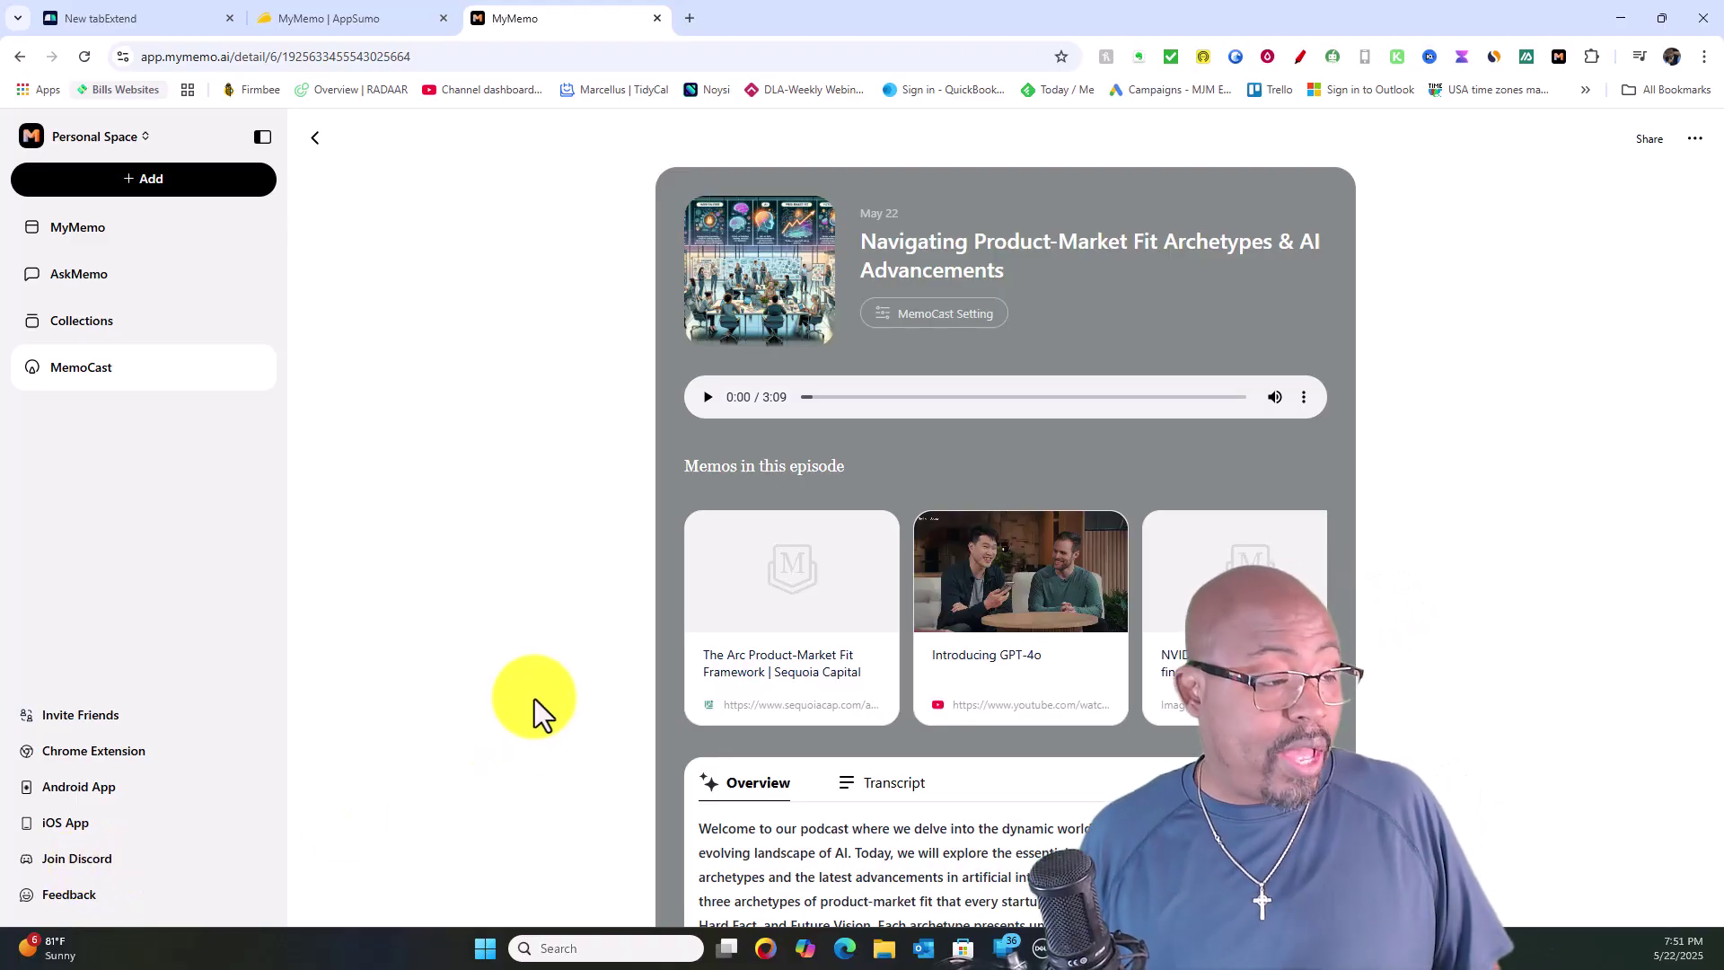
left_click(315, 136)
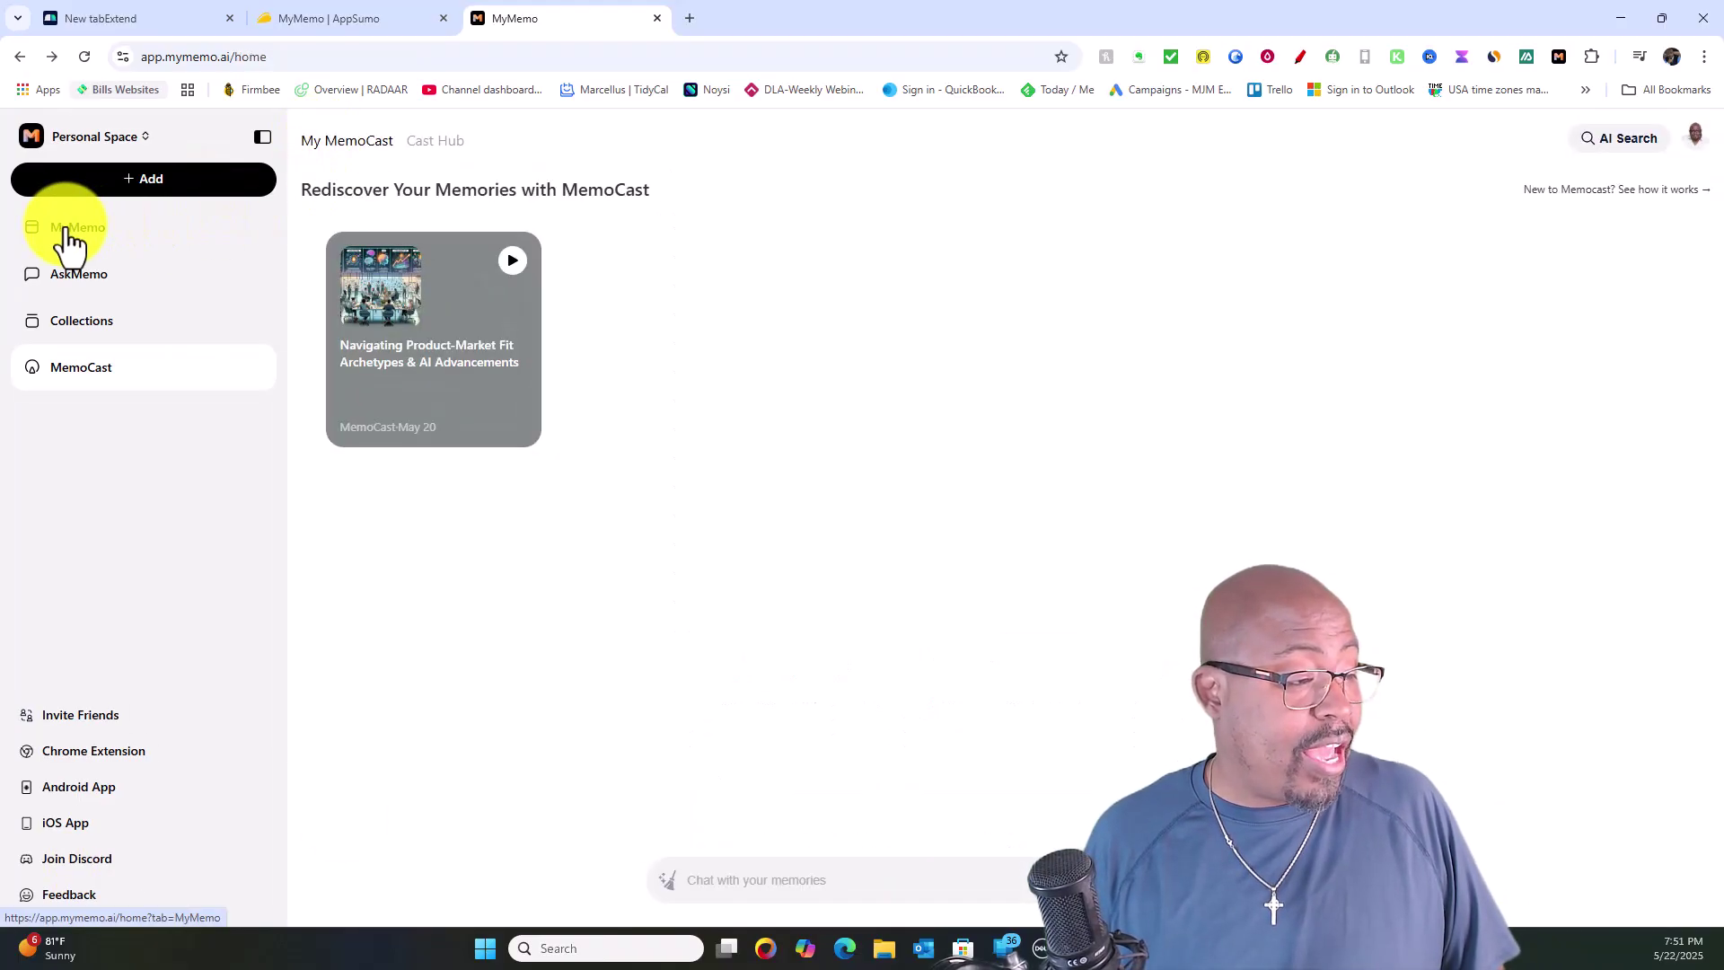
left_click(68, 234)
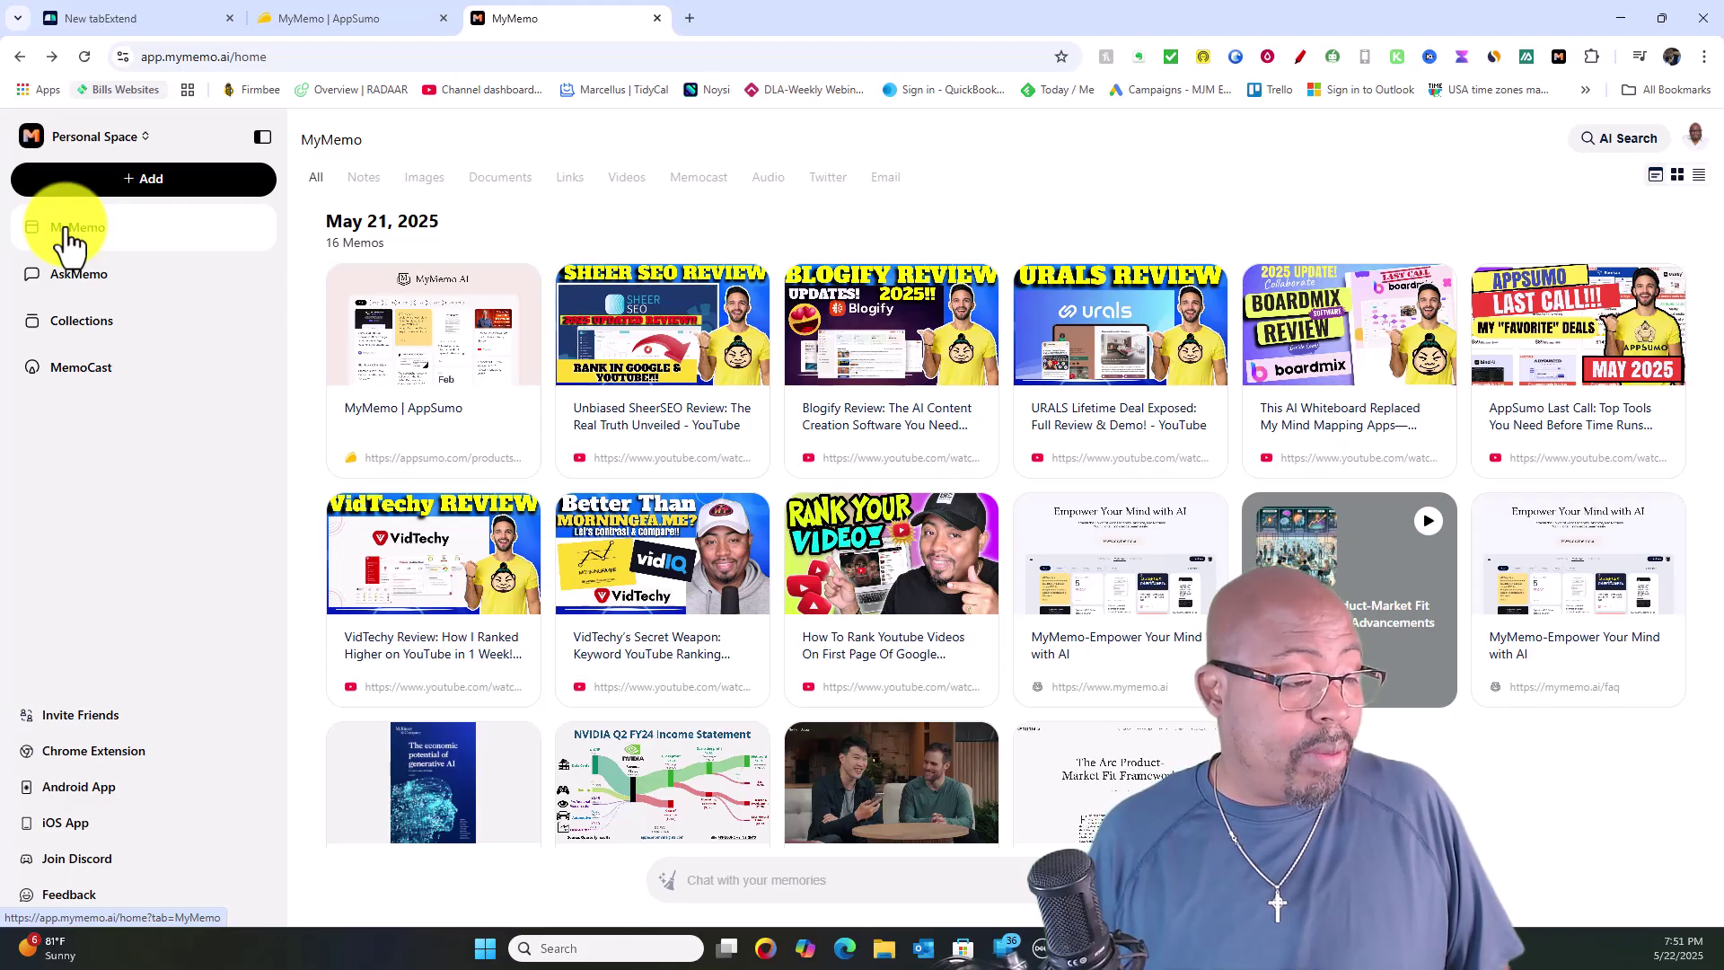
left_click(464, 412)
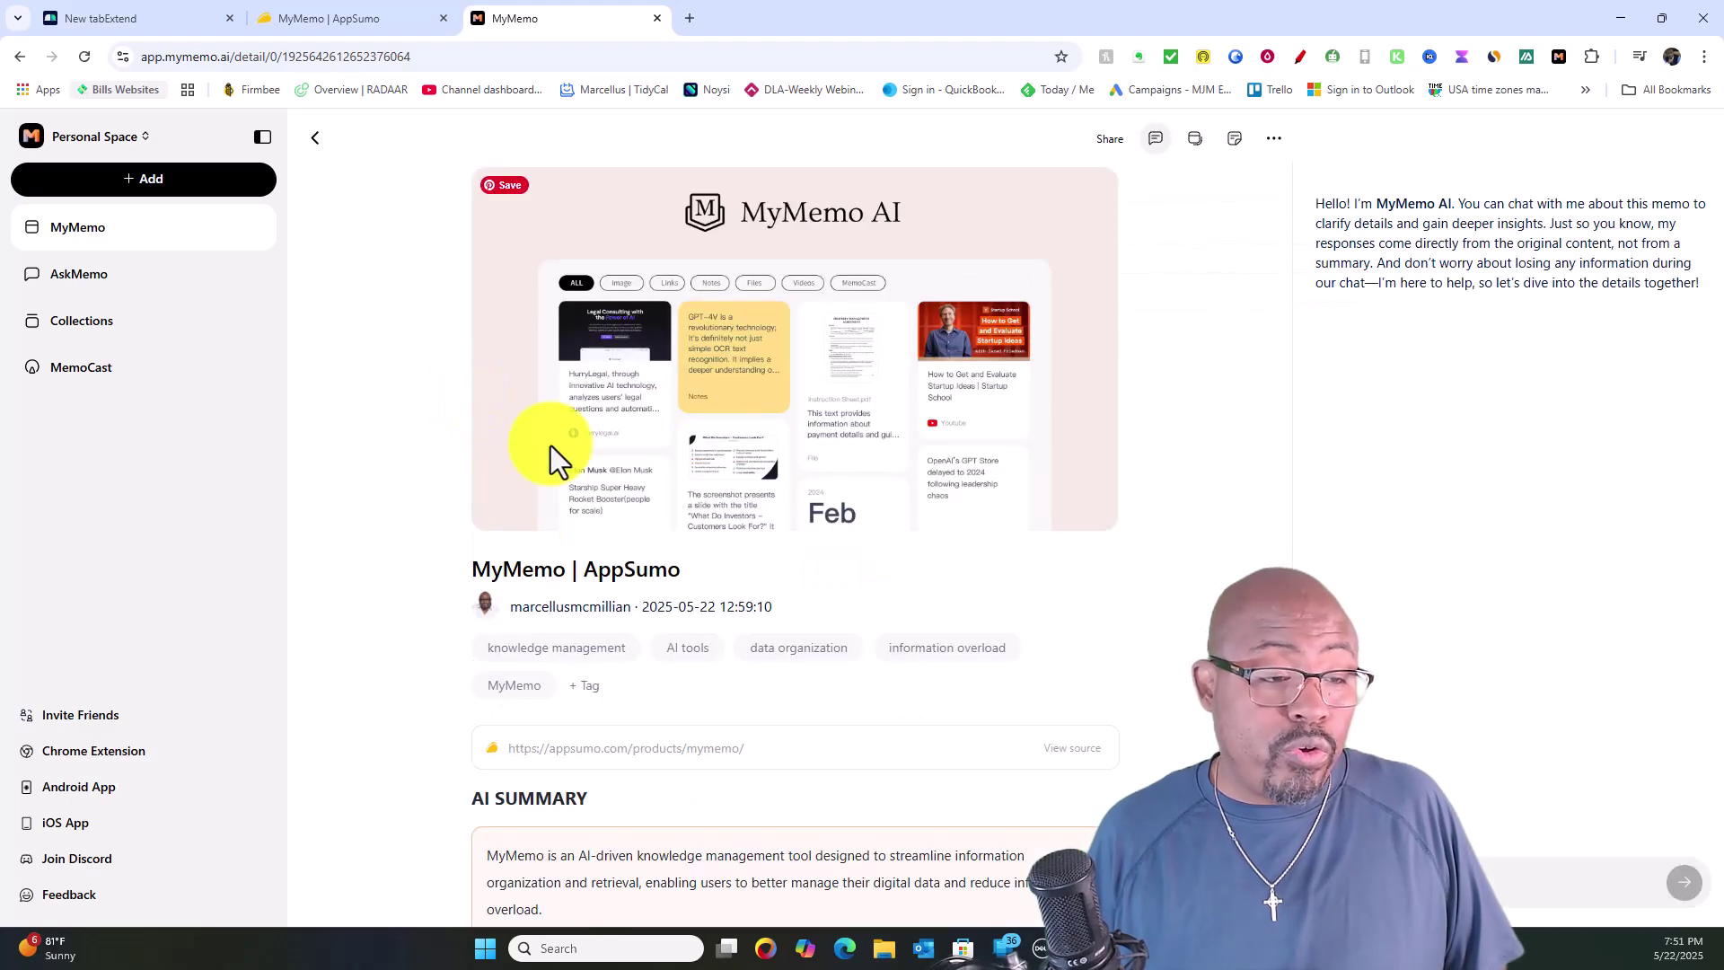
mouse_move(793, 348)
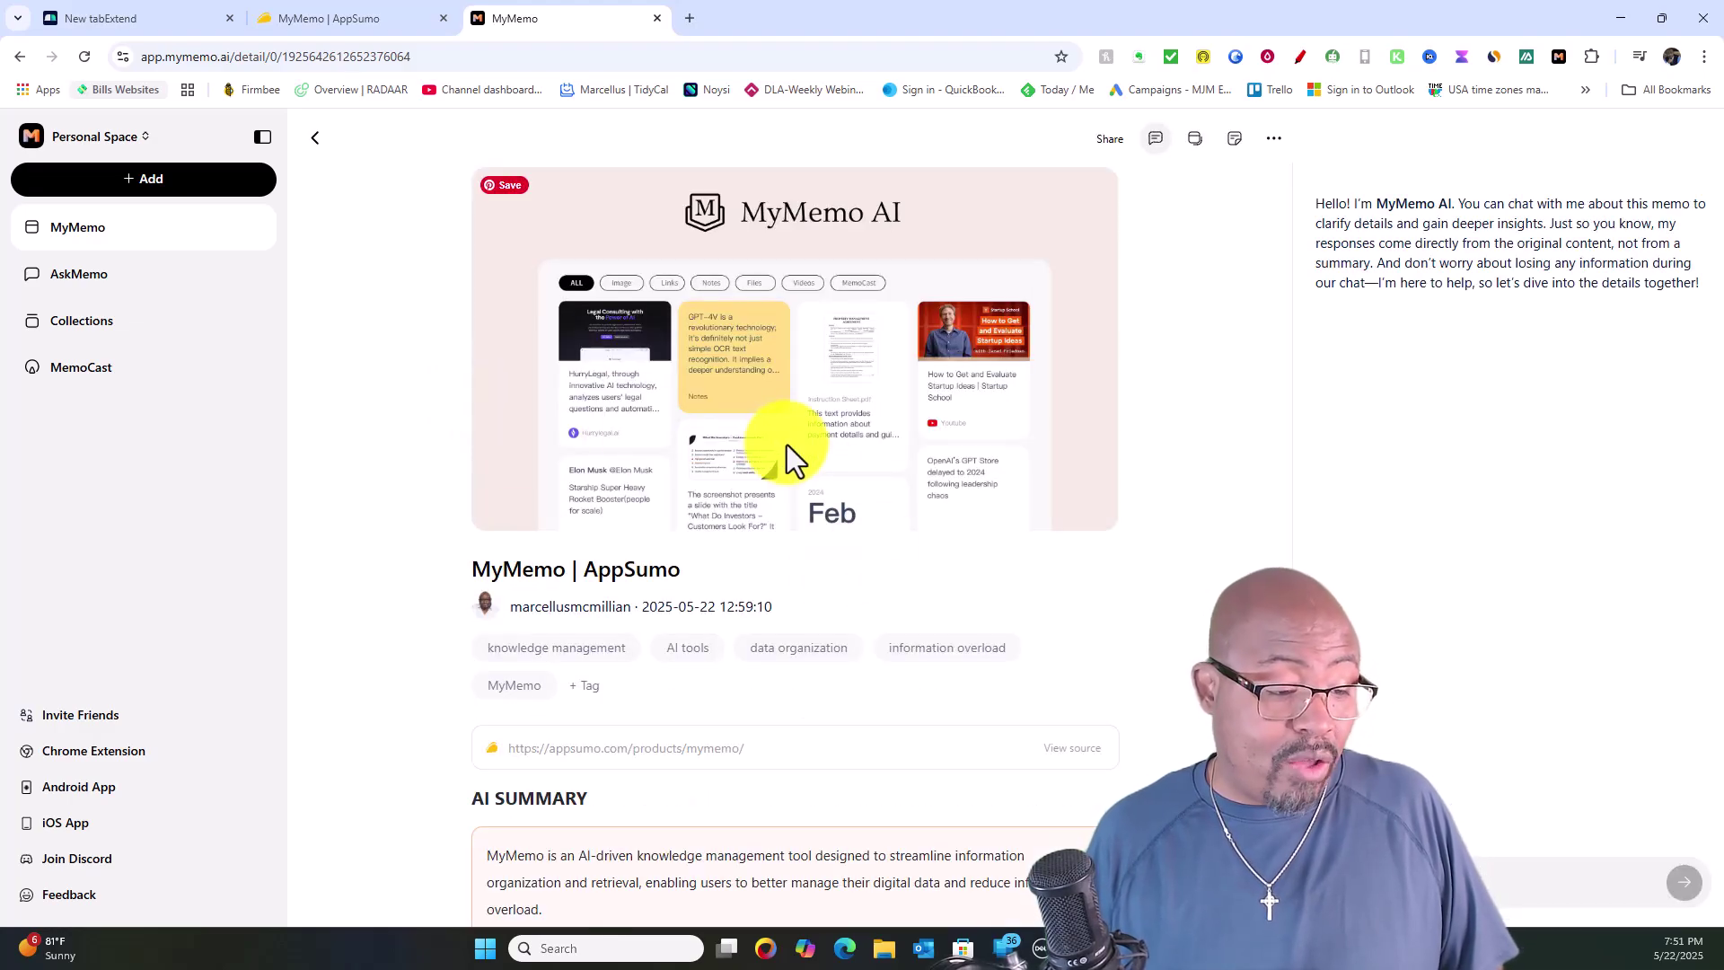
scroll(786, 445, "down", 2)
scroll(849, 627, "down", 1)
scroll(849, 627, "up", 3)
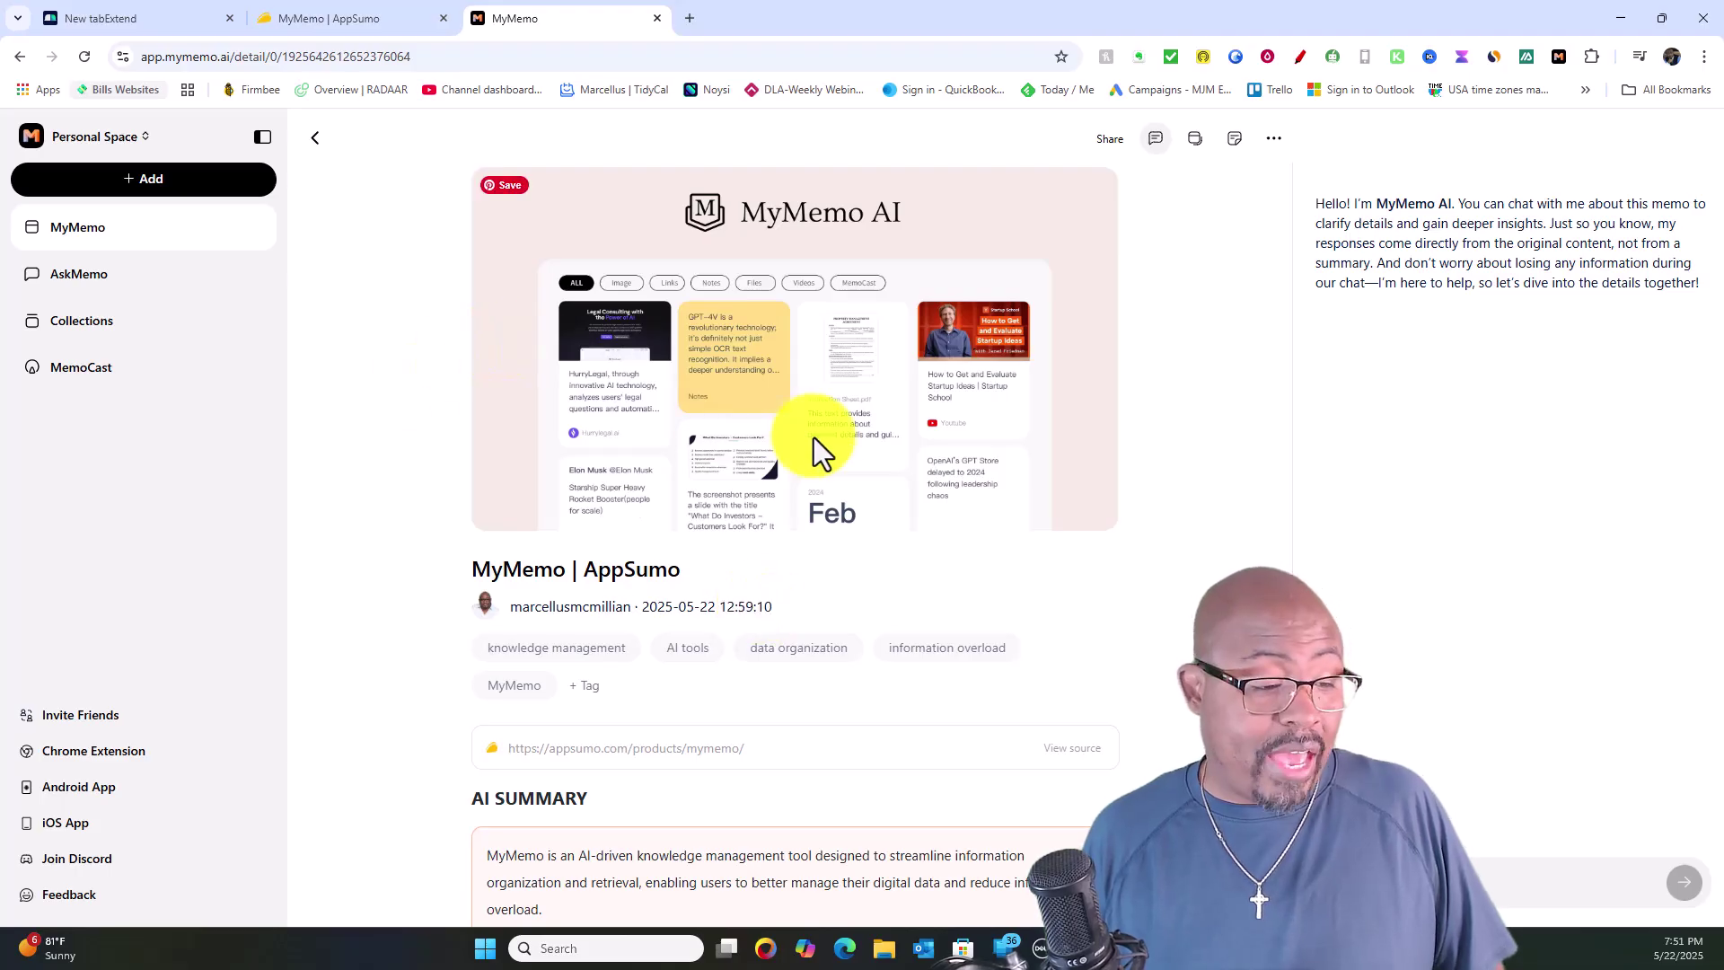
scroll(813, 438, "down", 3)
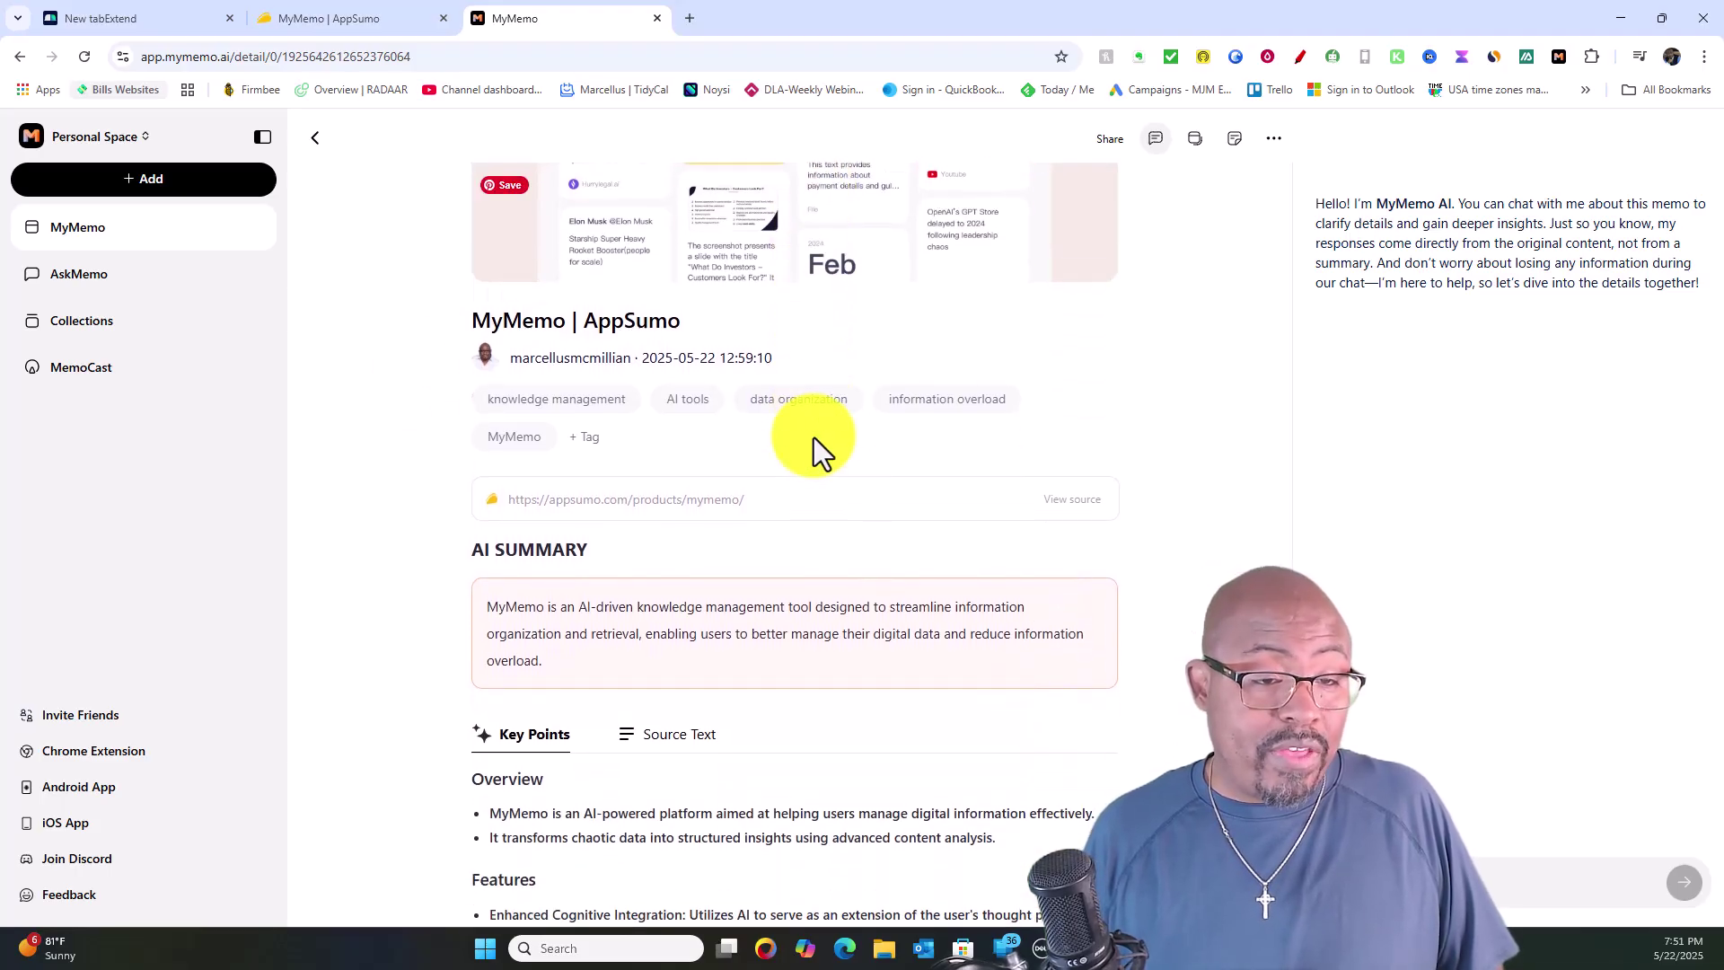
scroll(814, 438, "down", 2)
scroll(814, 438, "down", 1)
scroll(813, 439, "up", 1)
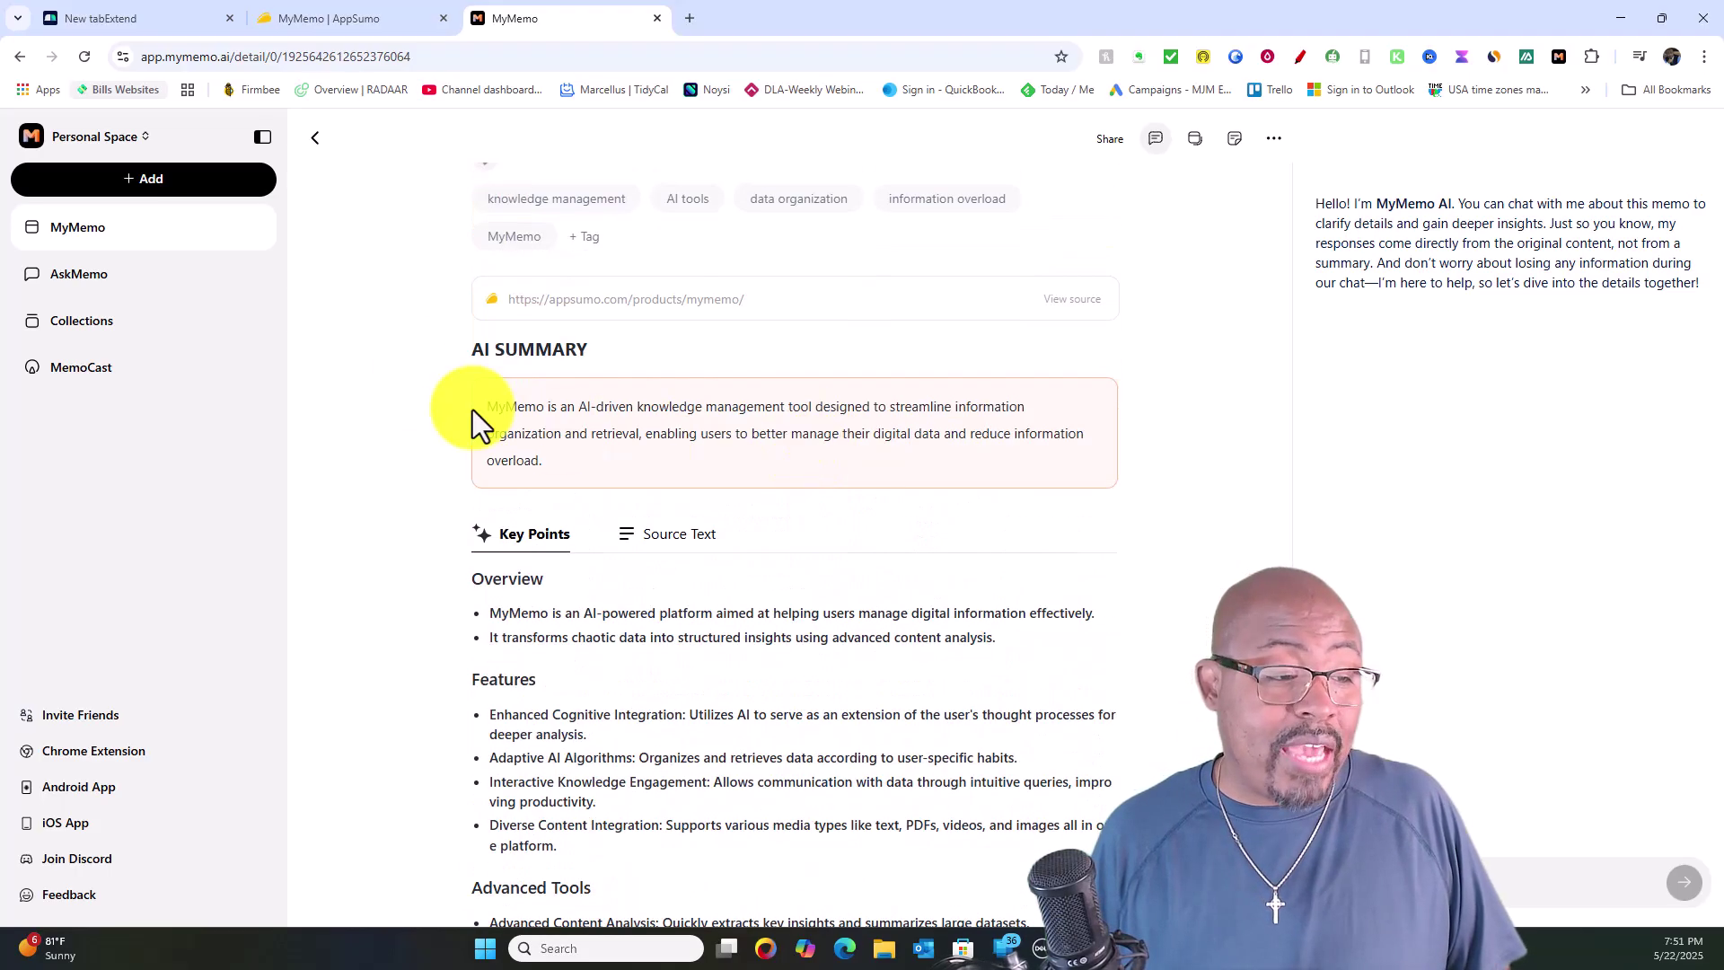
scroll(833, 493, "down", 5)
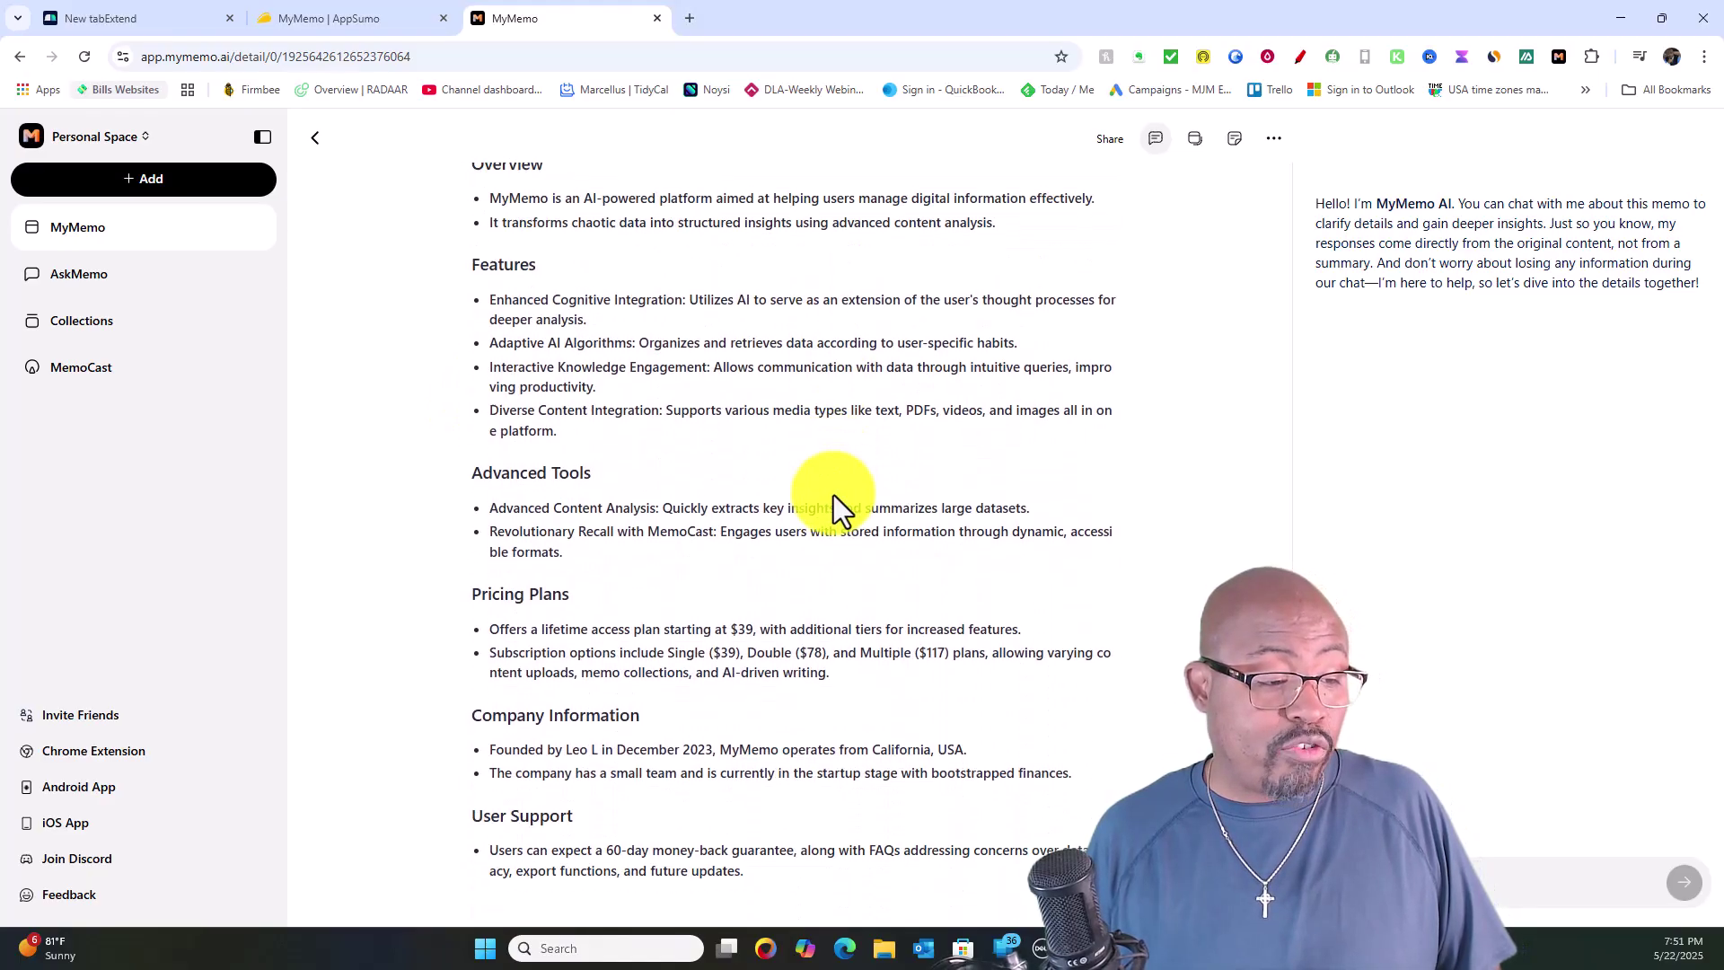
scroll(833, 494, "up", 8)
scroll(833, 494, "down", 1)
scroll(833, 494, "down", 3)
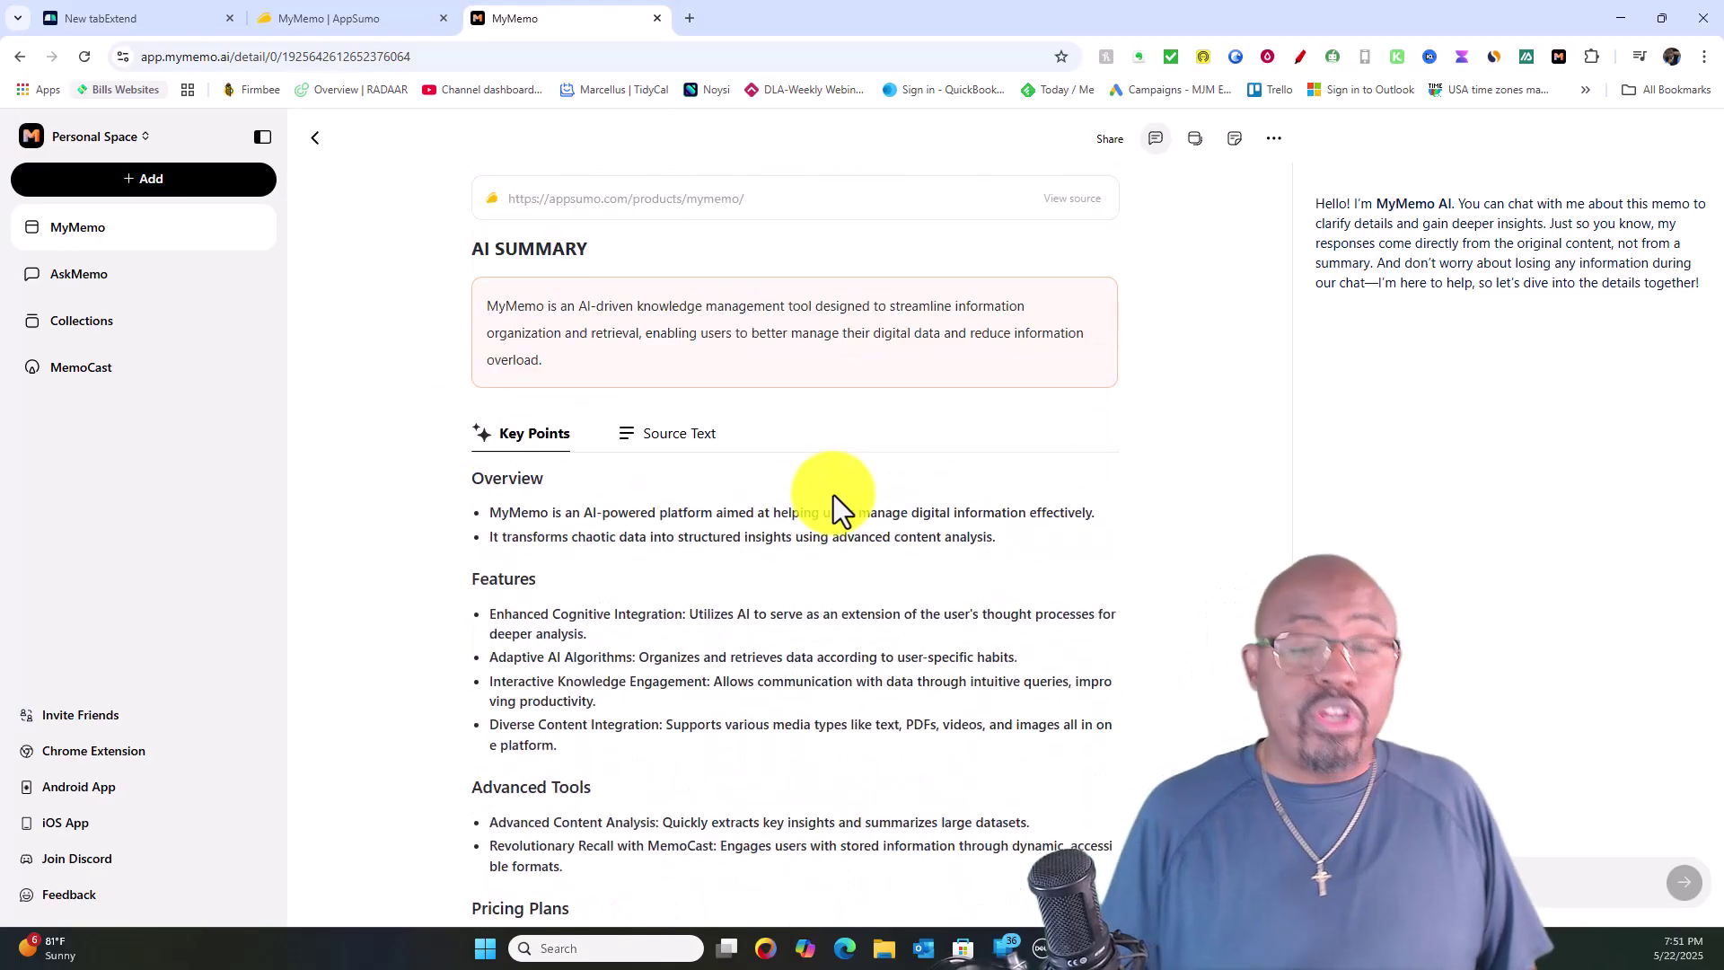
scroll(833, 494, "up", 6)
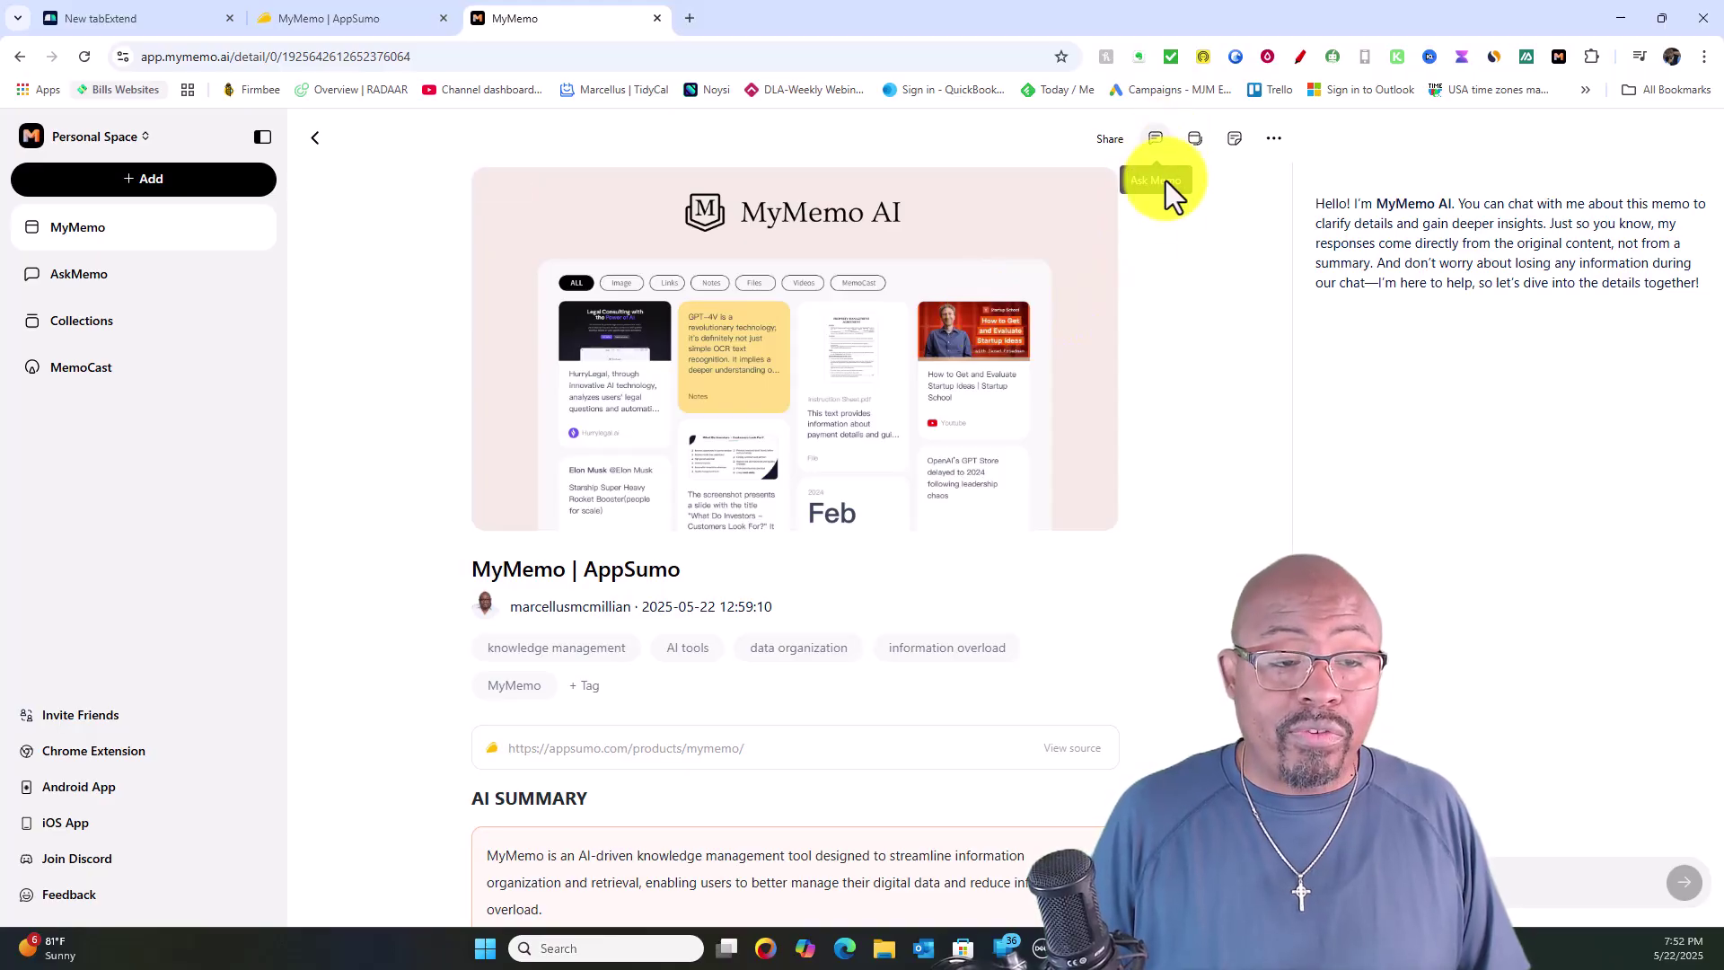
Show Similar Memos for the MyMemo | AppSumo memo, then switch the panel to Add Notes.
left_click(1195, 140)
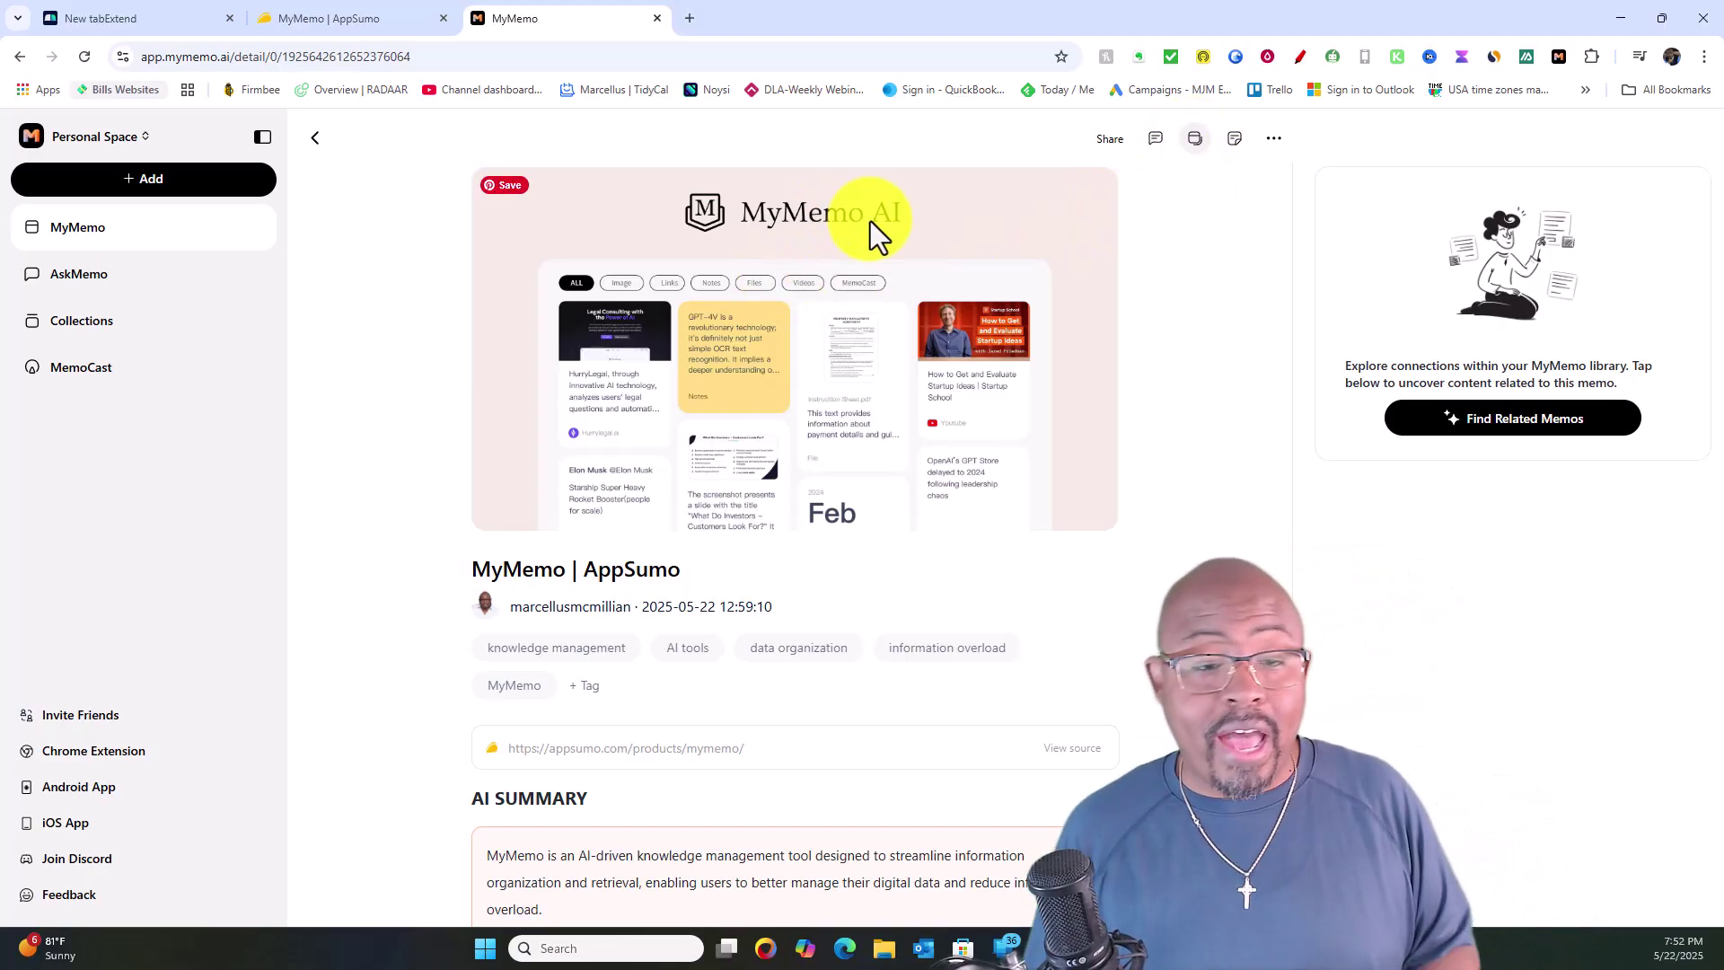
left_click(1235, 138)
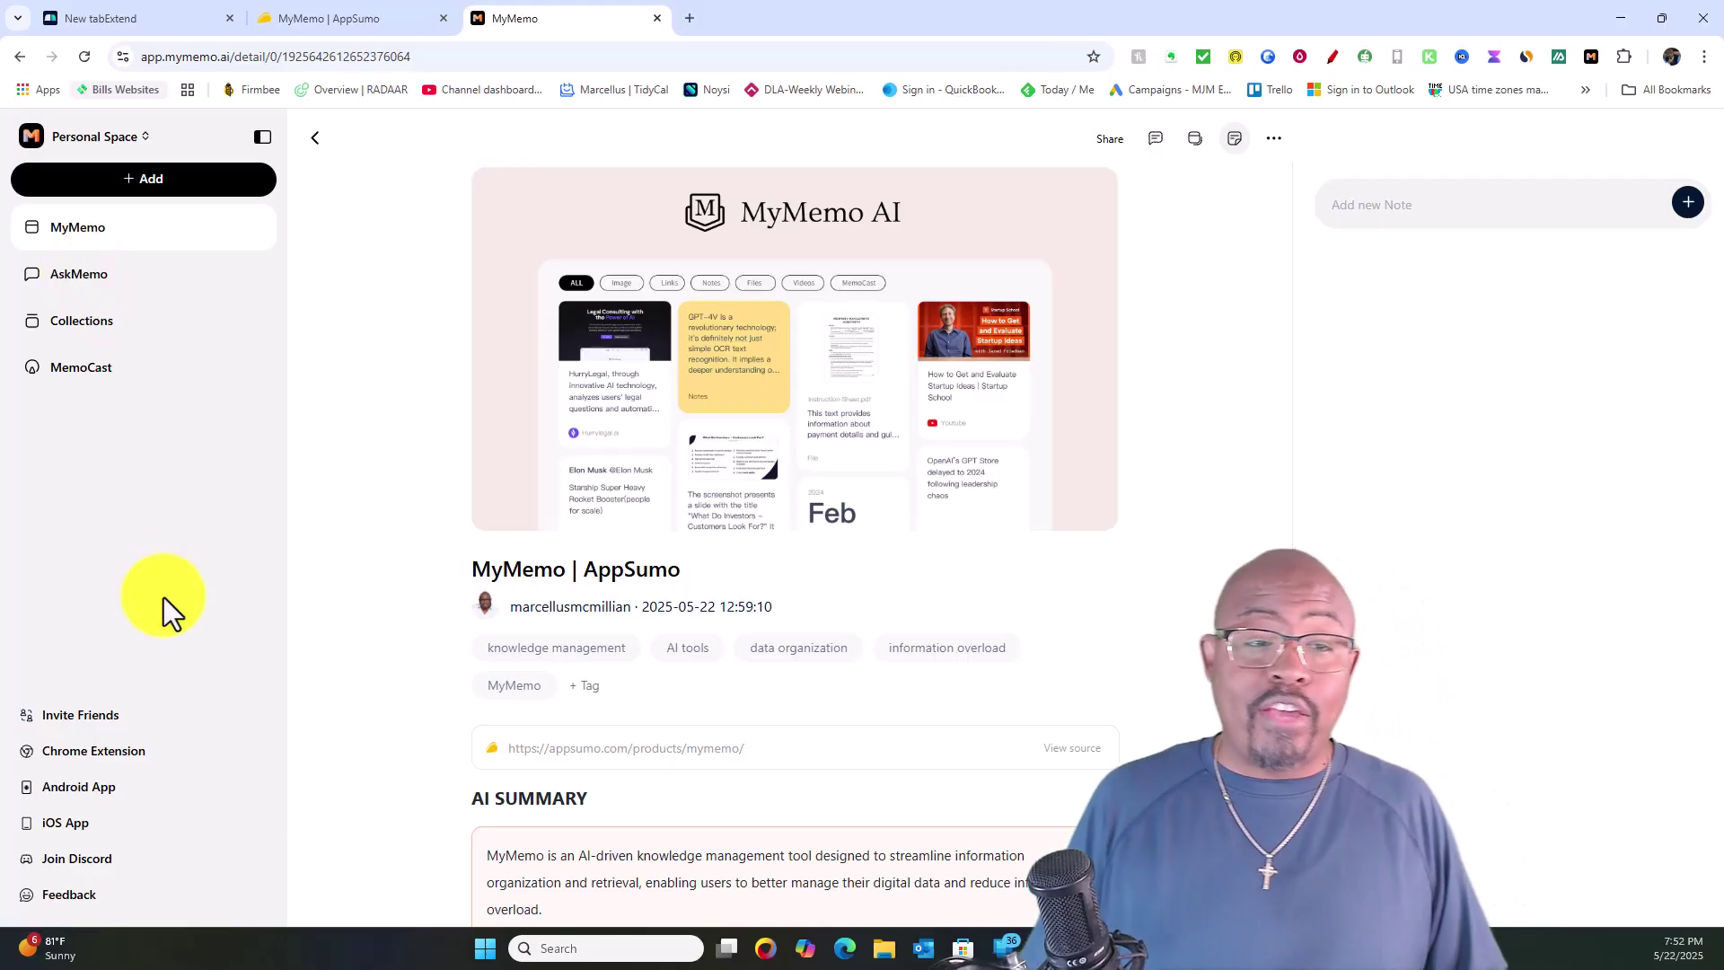
Return via the memo grid and Collections to the Video Geek Squad collection's 8 video memos.
left_click(101, 234)
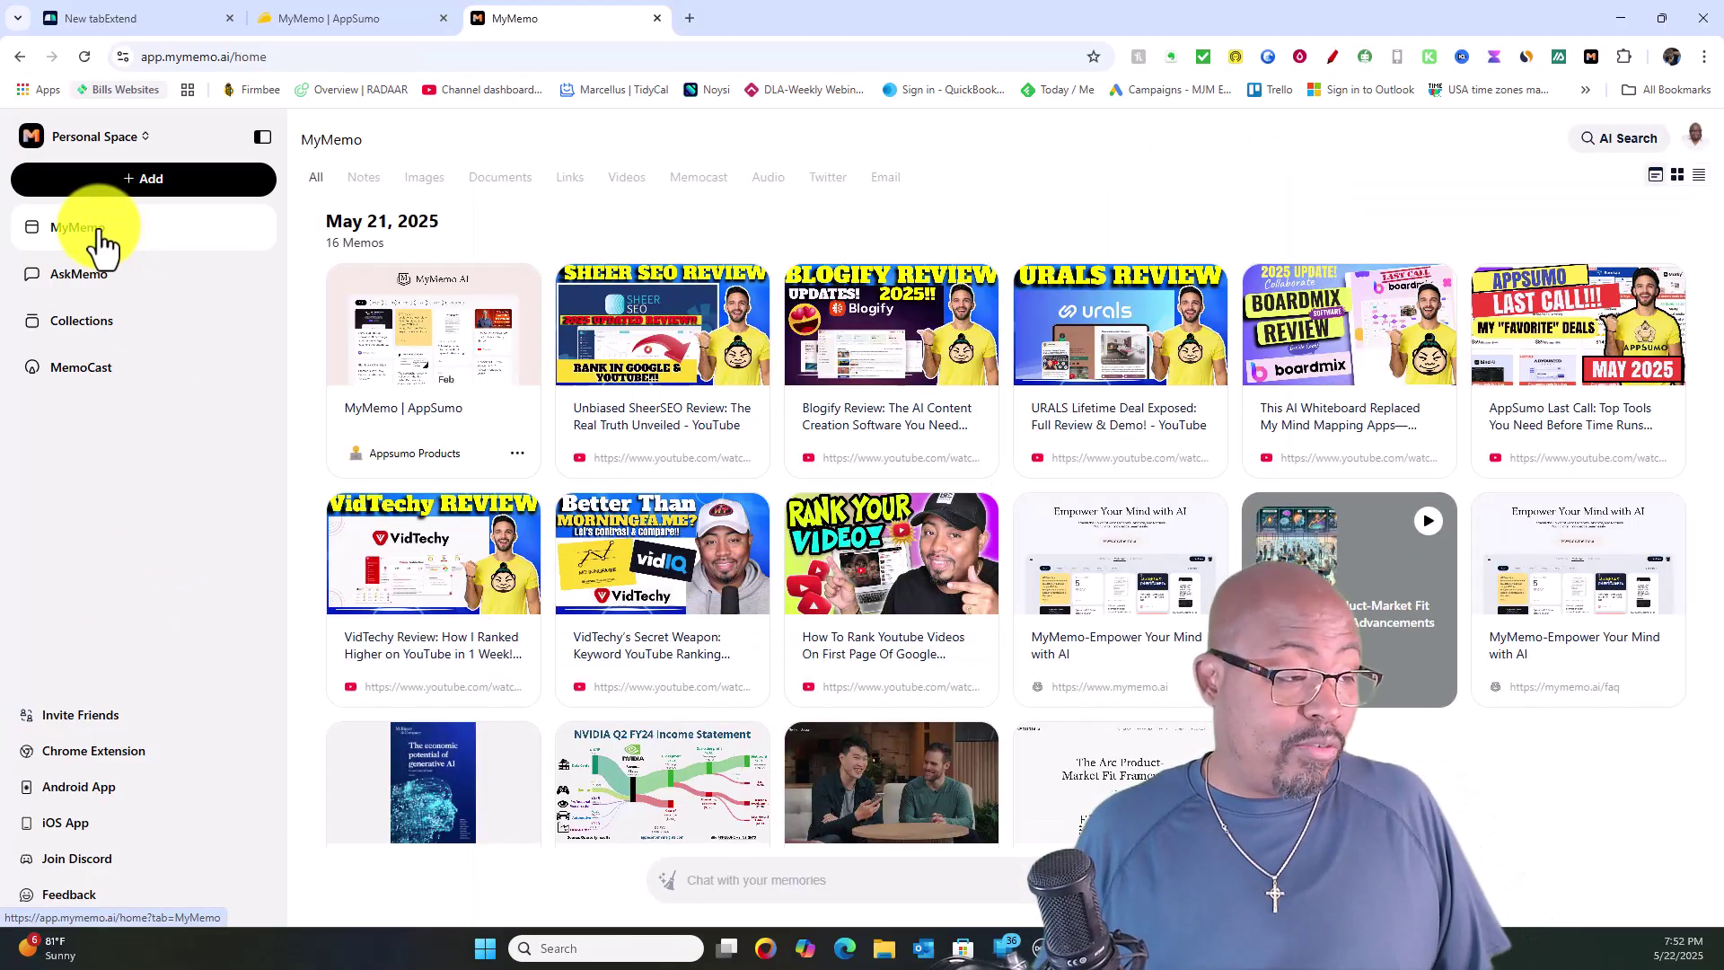
left_click(101, 325)
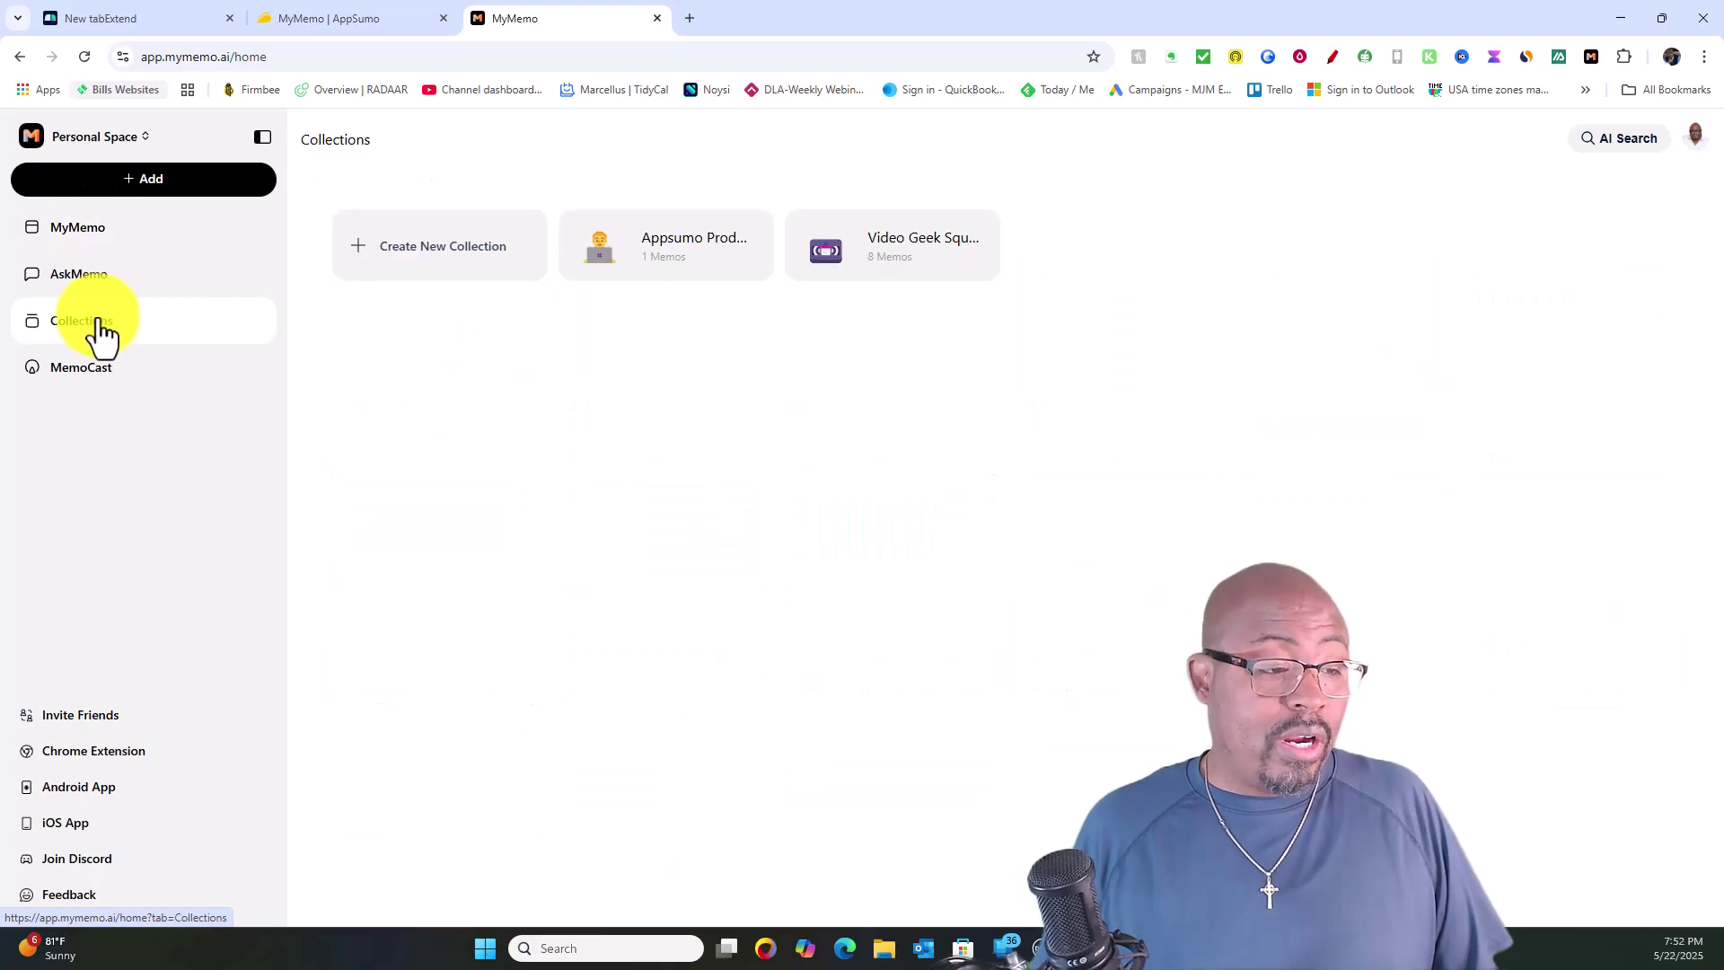
left_click(929, 258)
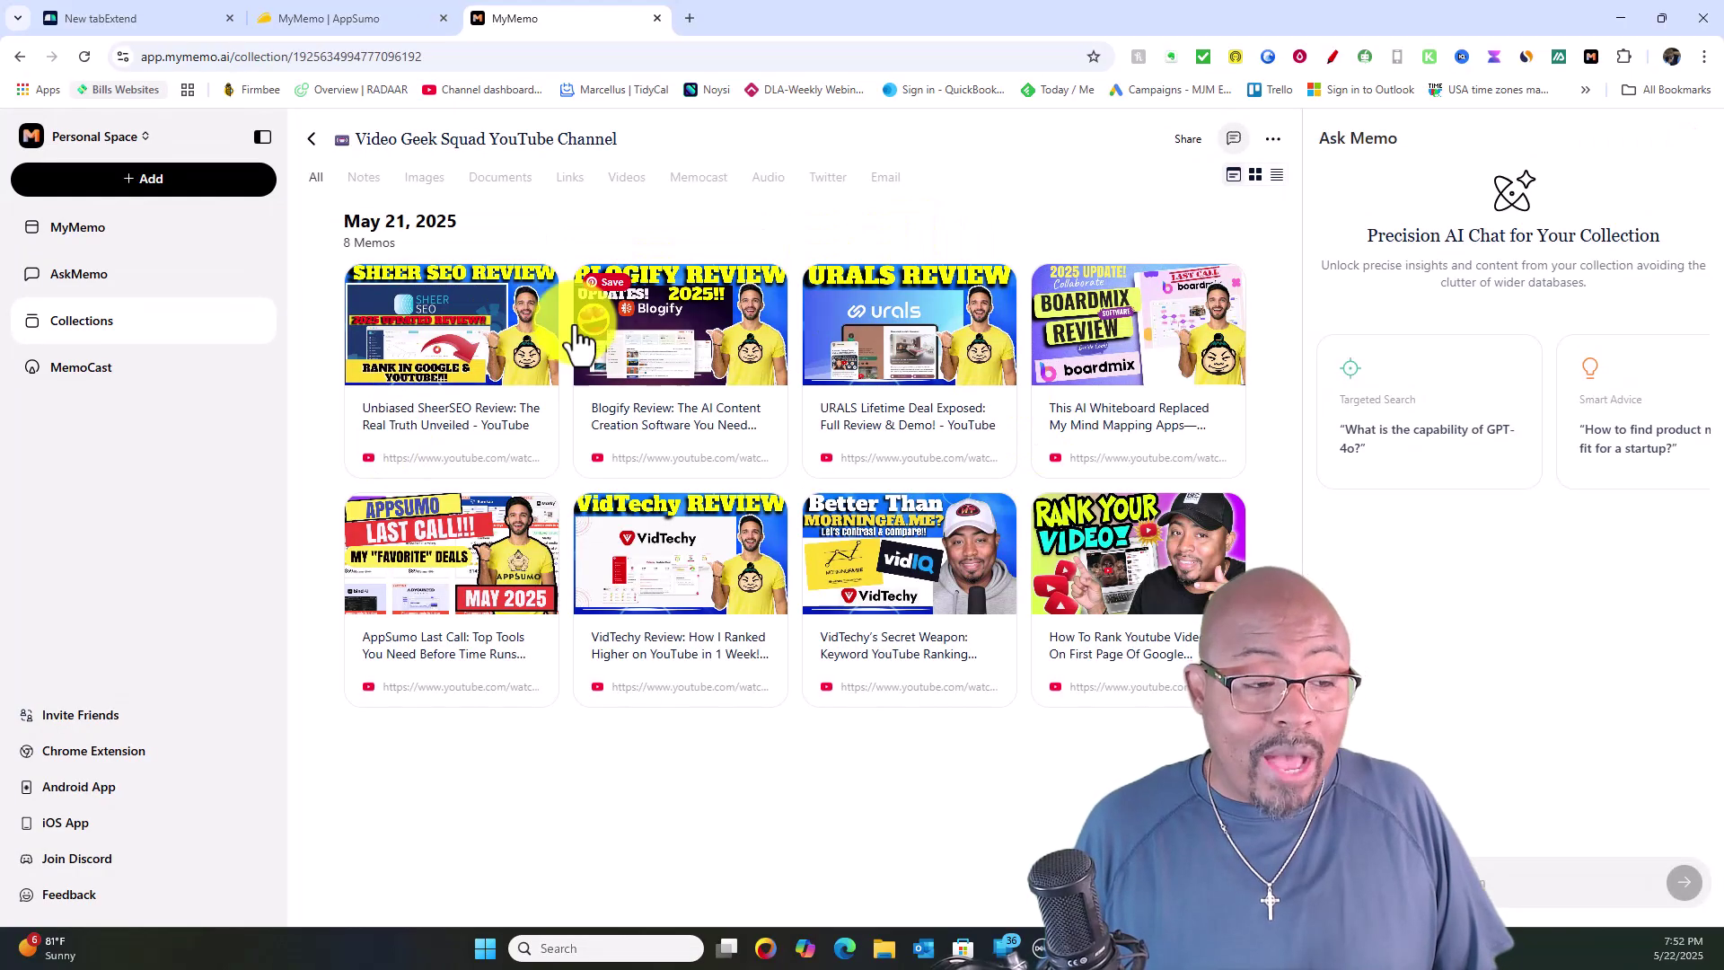
mouse_move(909, 553)
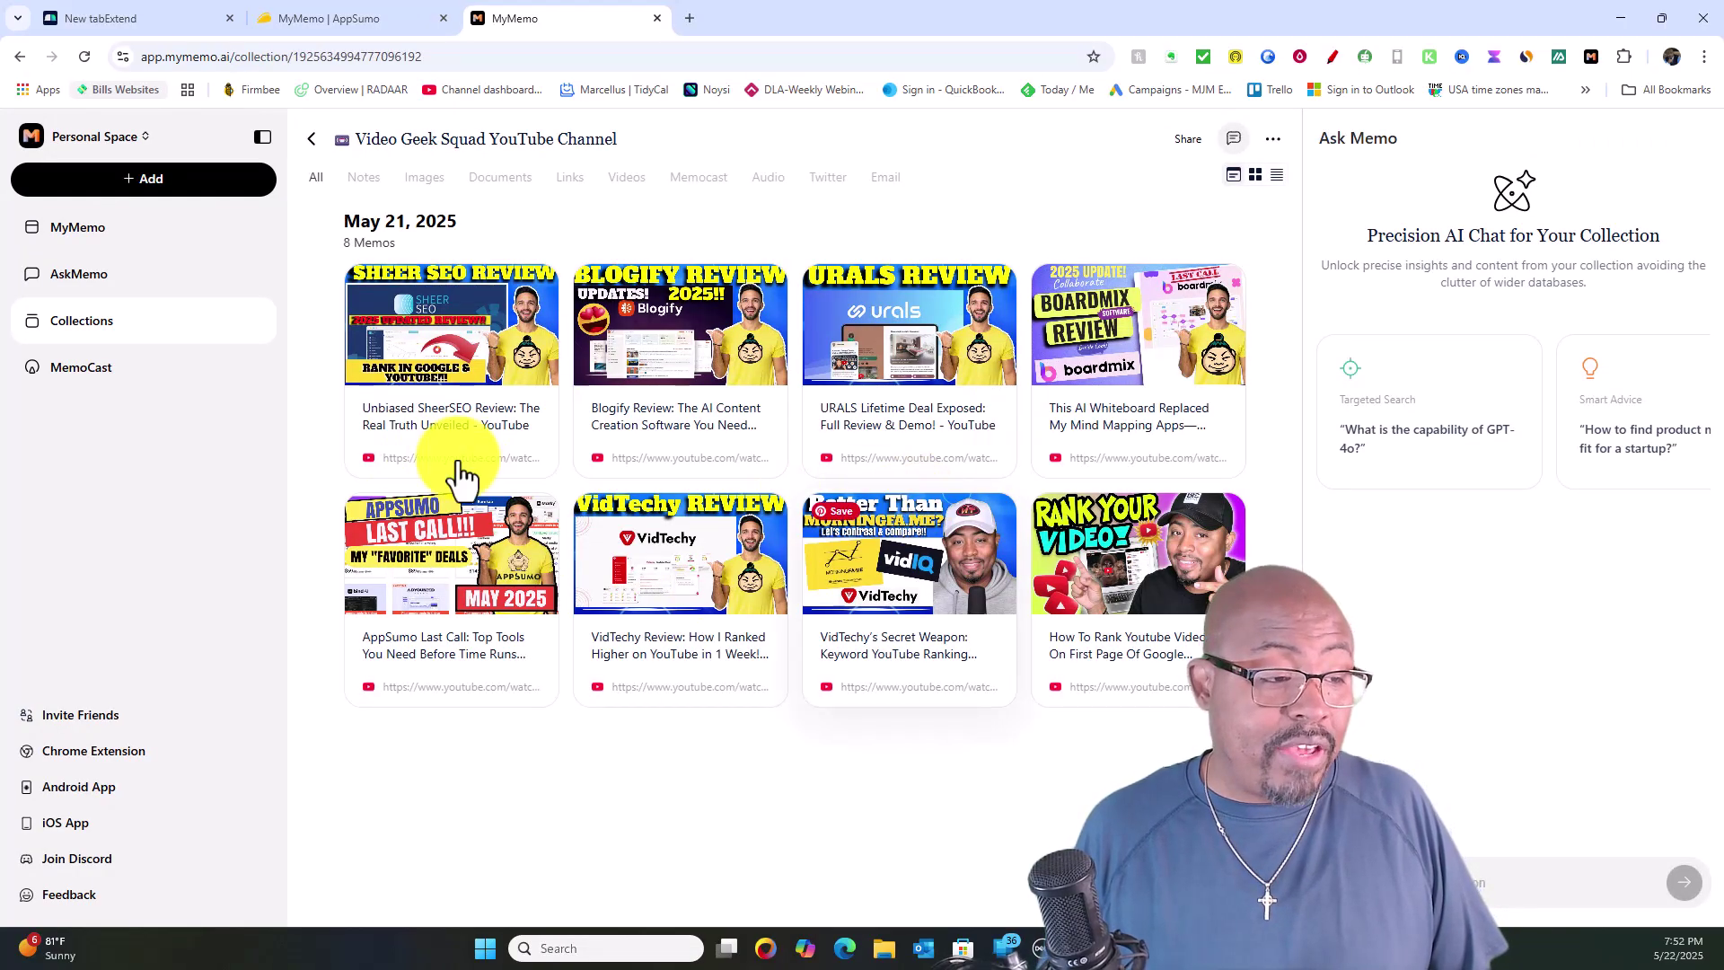
Open the Unbiased SheerSEO Review memo and skim its key points and pricing structure.
left_click(422, 378)
scroll(544, 587, "down", 3)
scroll(544, 587, "down", 4)
scroll(609, 525, "down", 3)
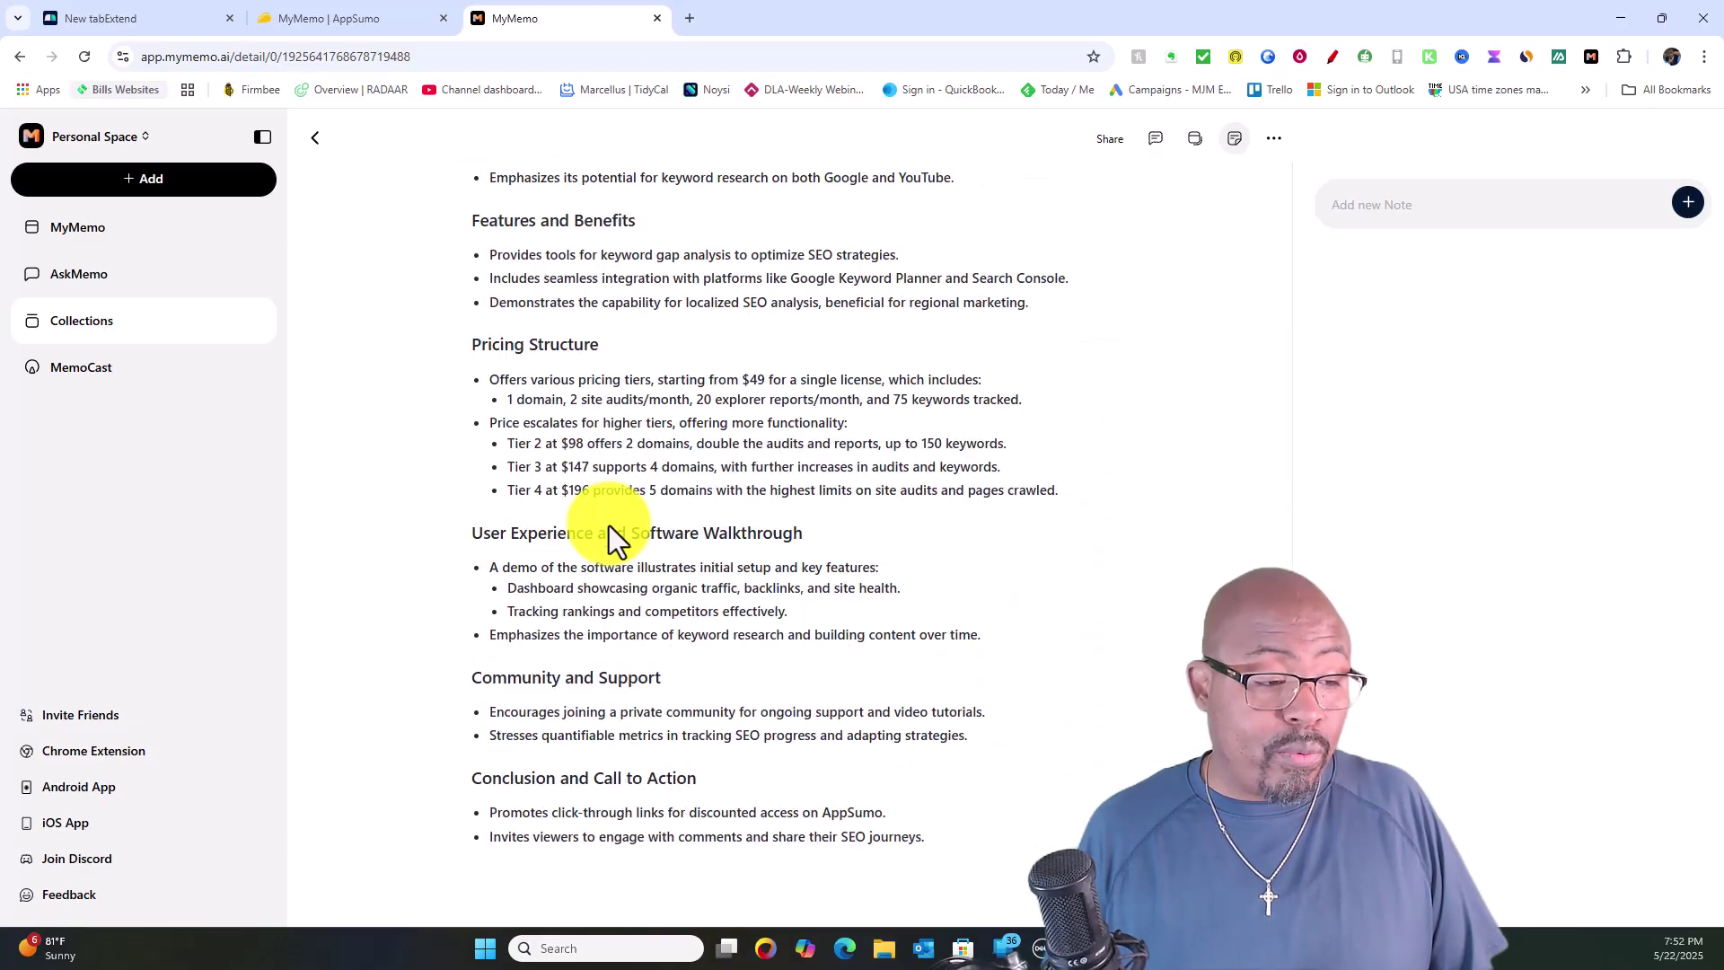
scroll(608, 525, "up", 3)
scroll(608, 525, "up", 5)
scroll(608, 525, "down", 6)
scroll(609, 525, "down", 2)
scroll(609, 525, "up", 10)
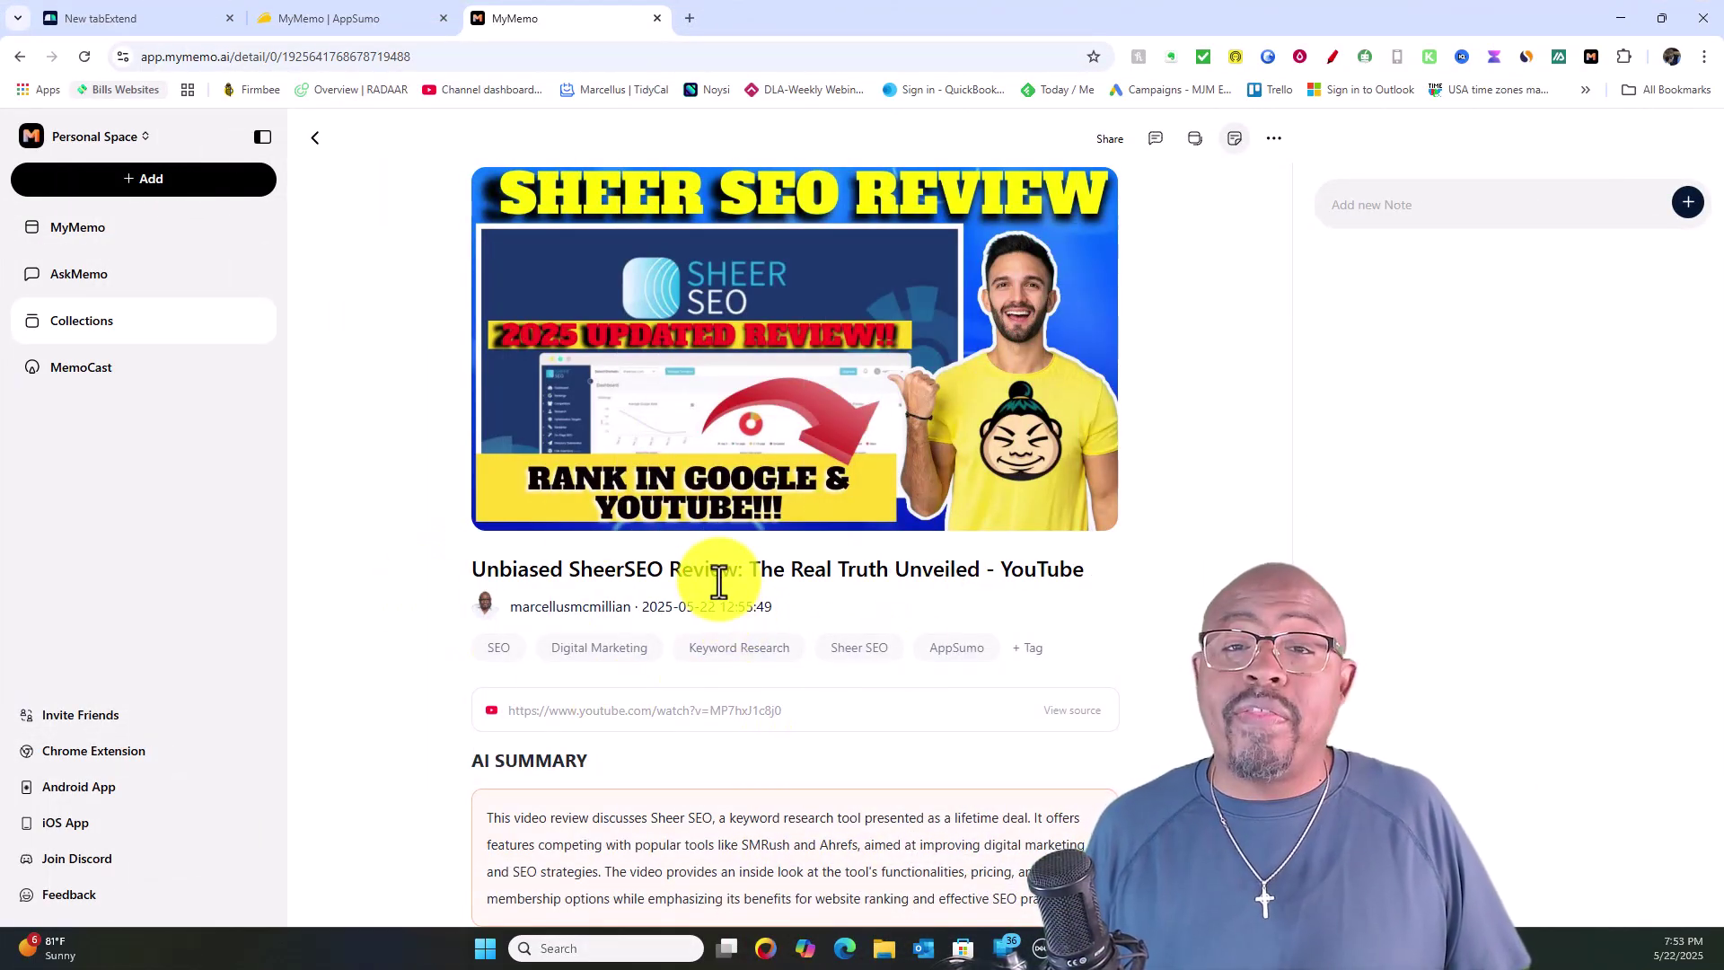
scroll(718, 581, "down", 5)
scroll(718, 581, "down", 7)
scroll(718, 582, "up", 12)
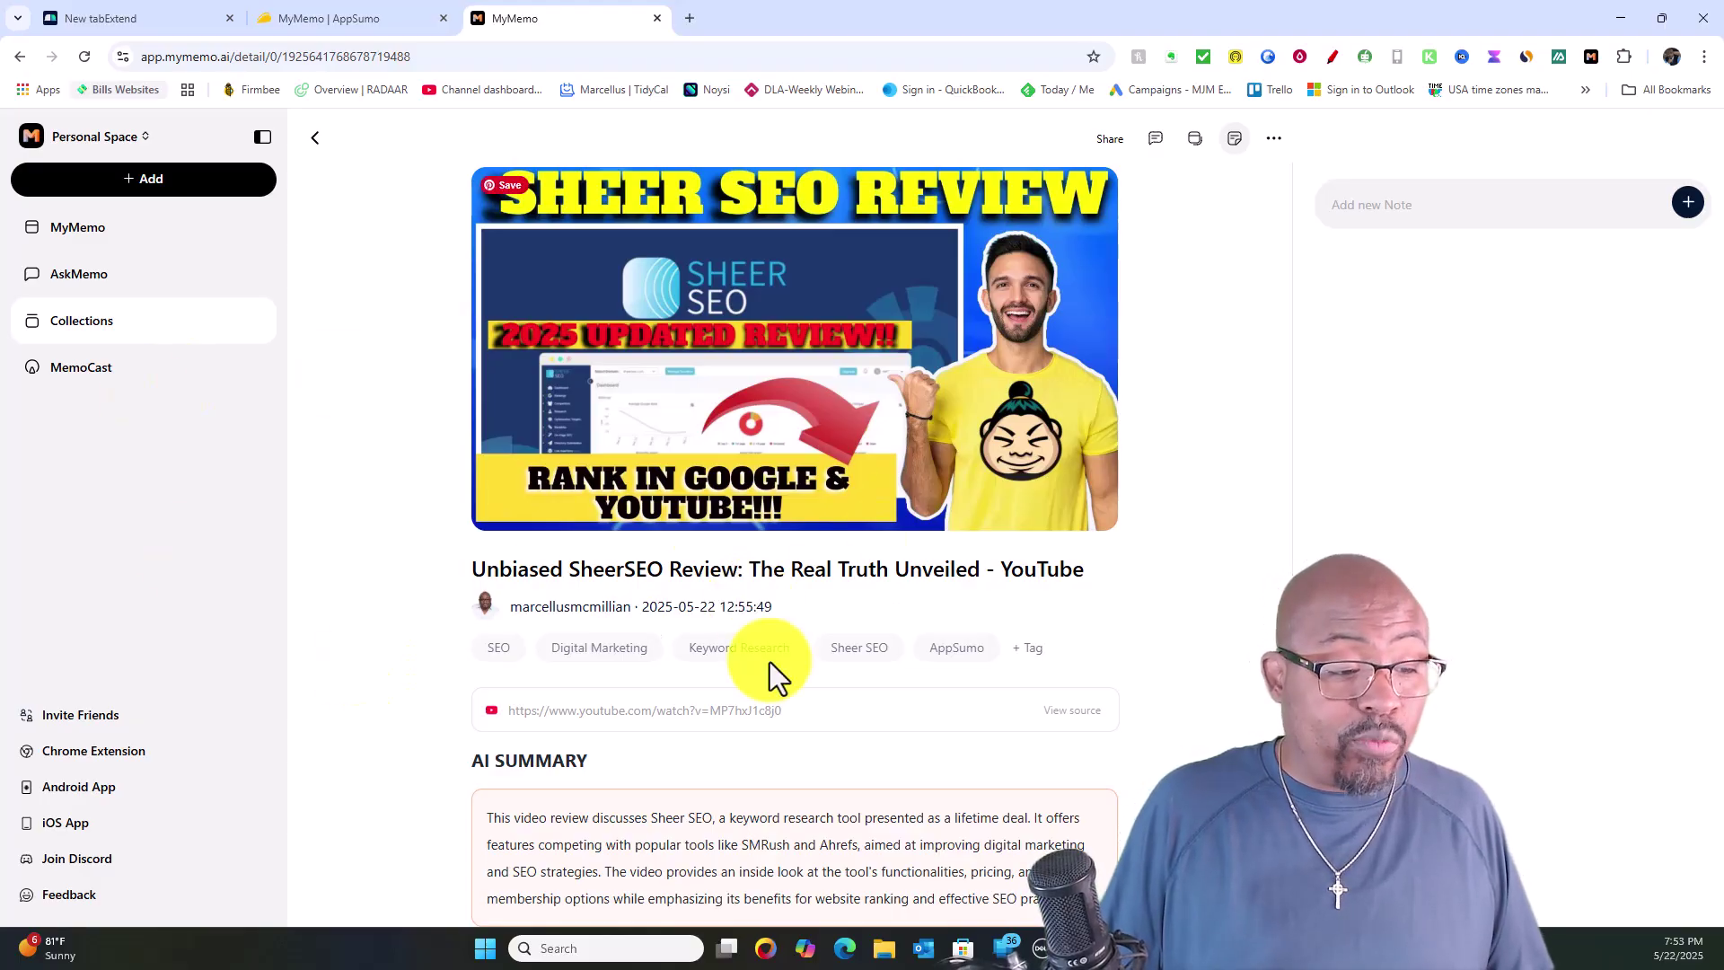
scroll(817, 681, "down", 2)
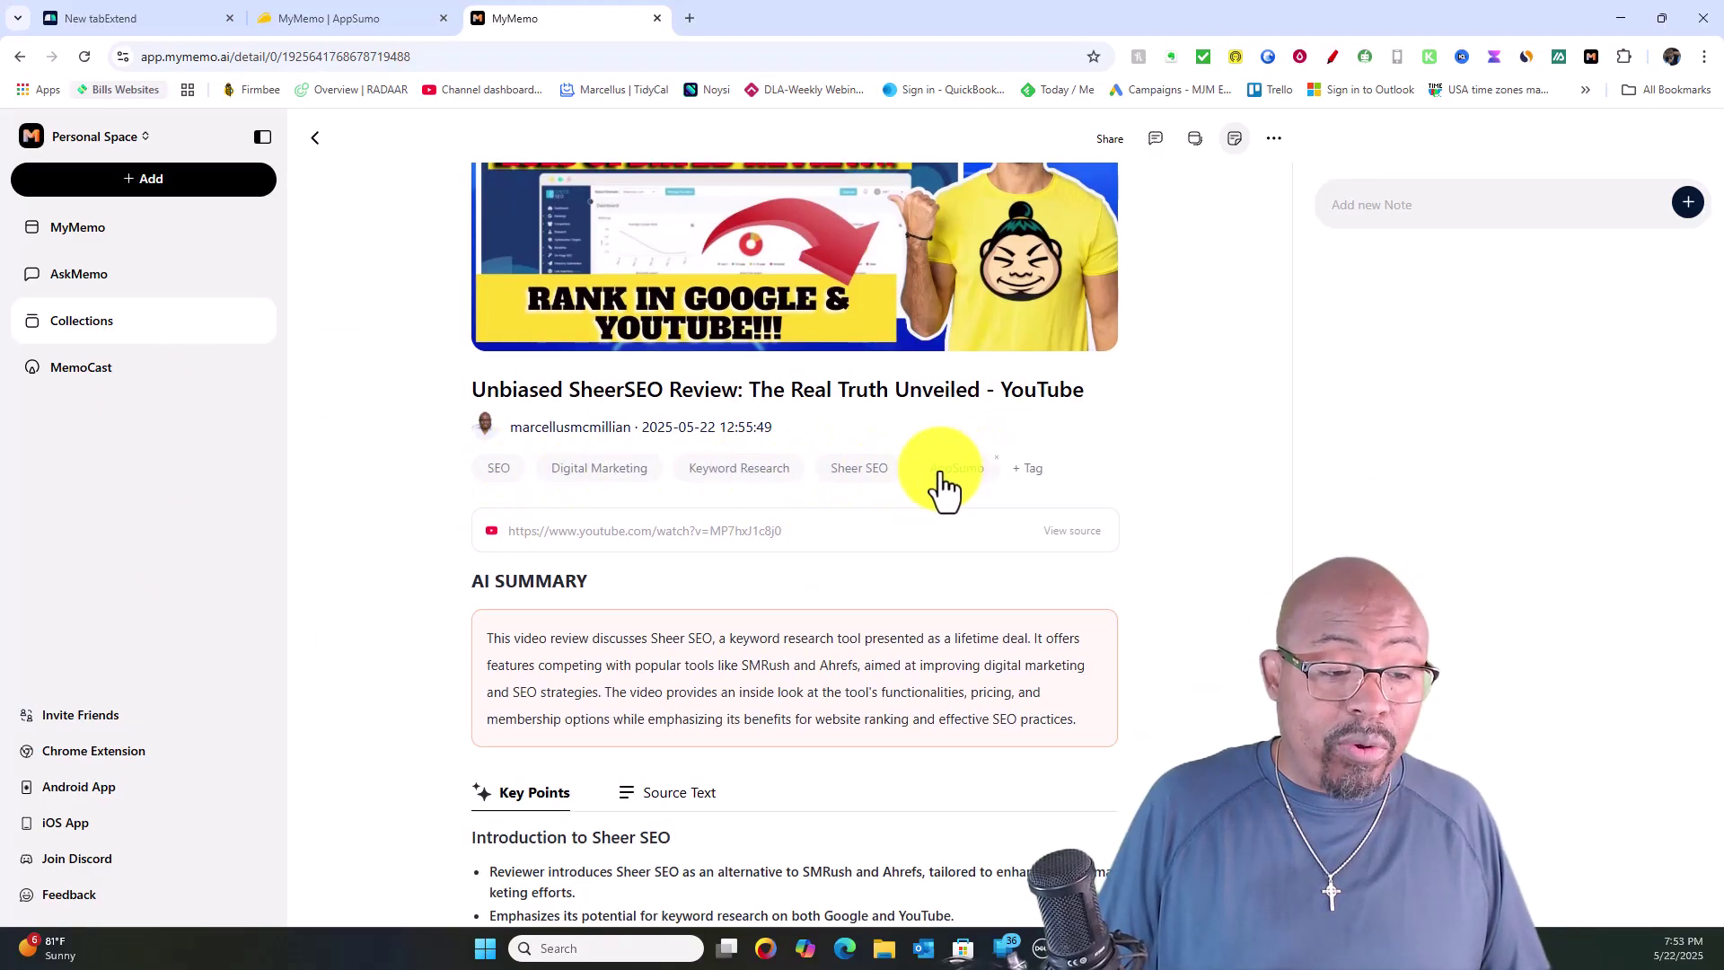
Start adding a new tag to the SheerSEO memo and scroll down its content.
left_click(1033, 470)
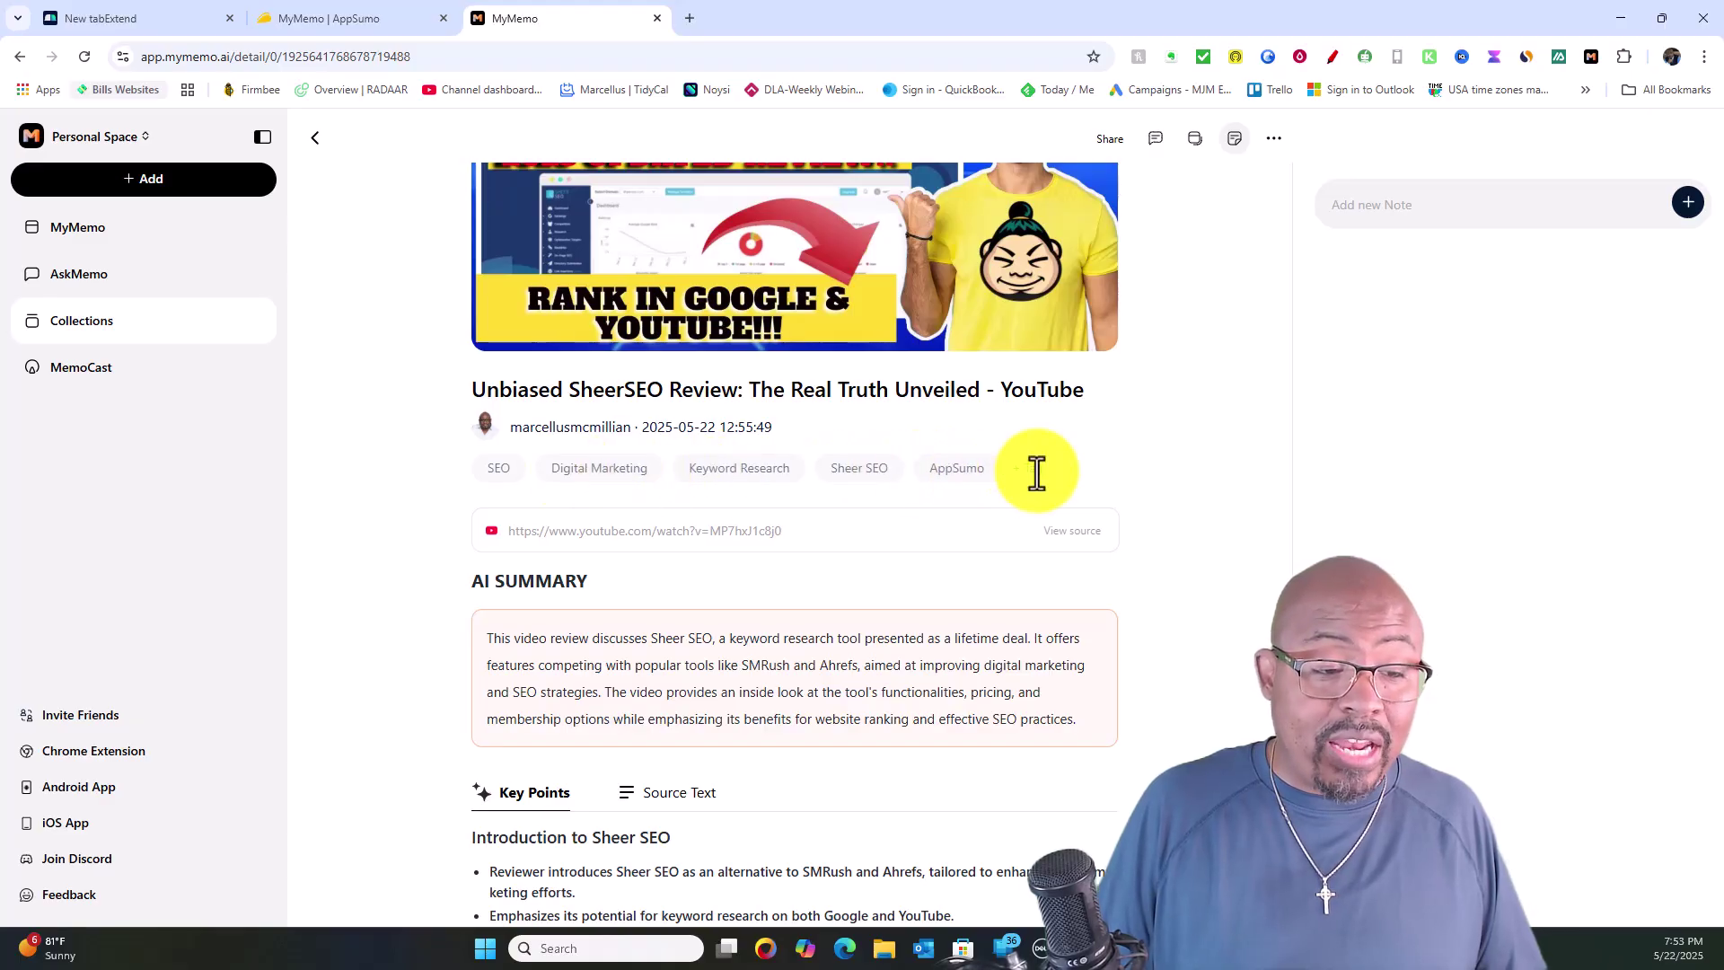
scroll(1066, 500, "down", 2)
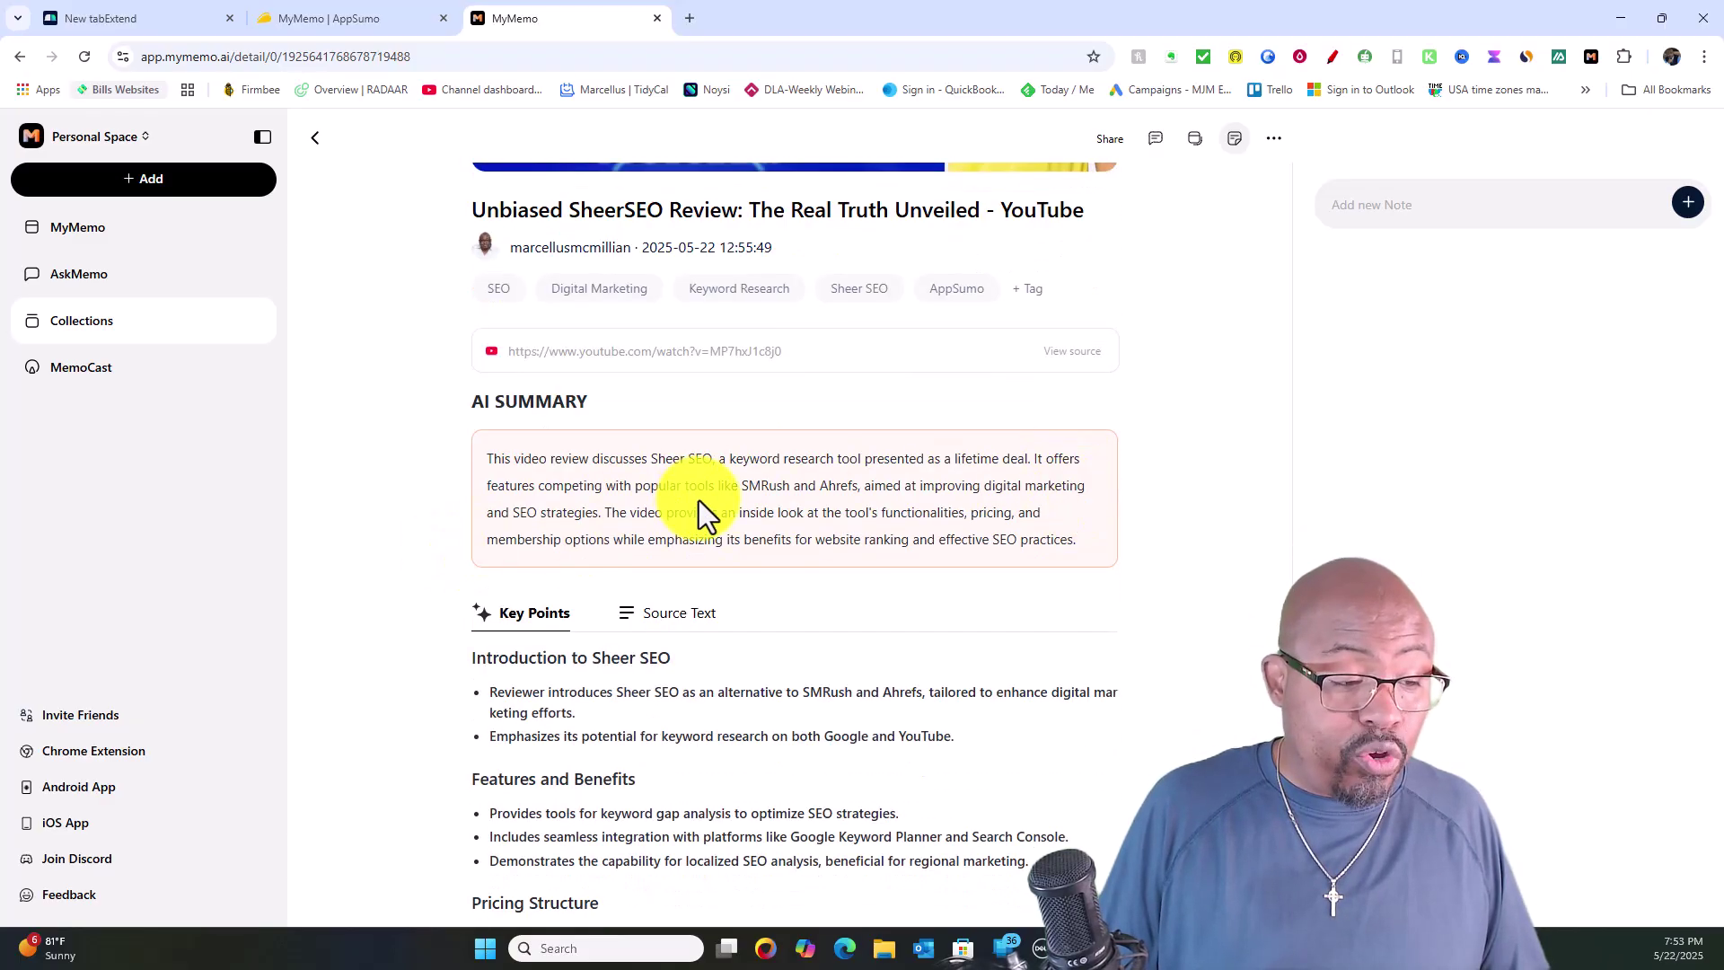
scroll(698, 499, "down", 2)
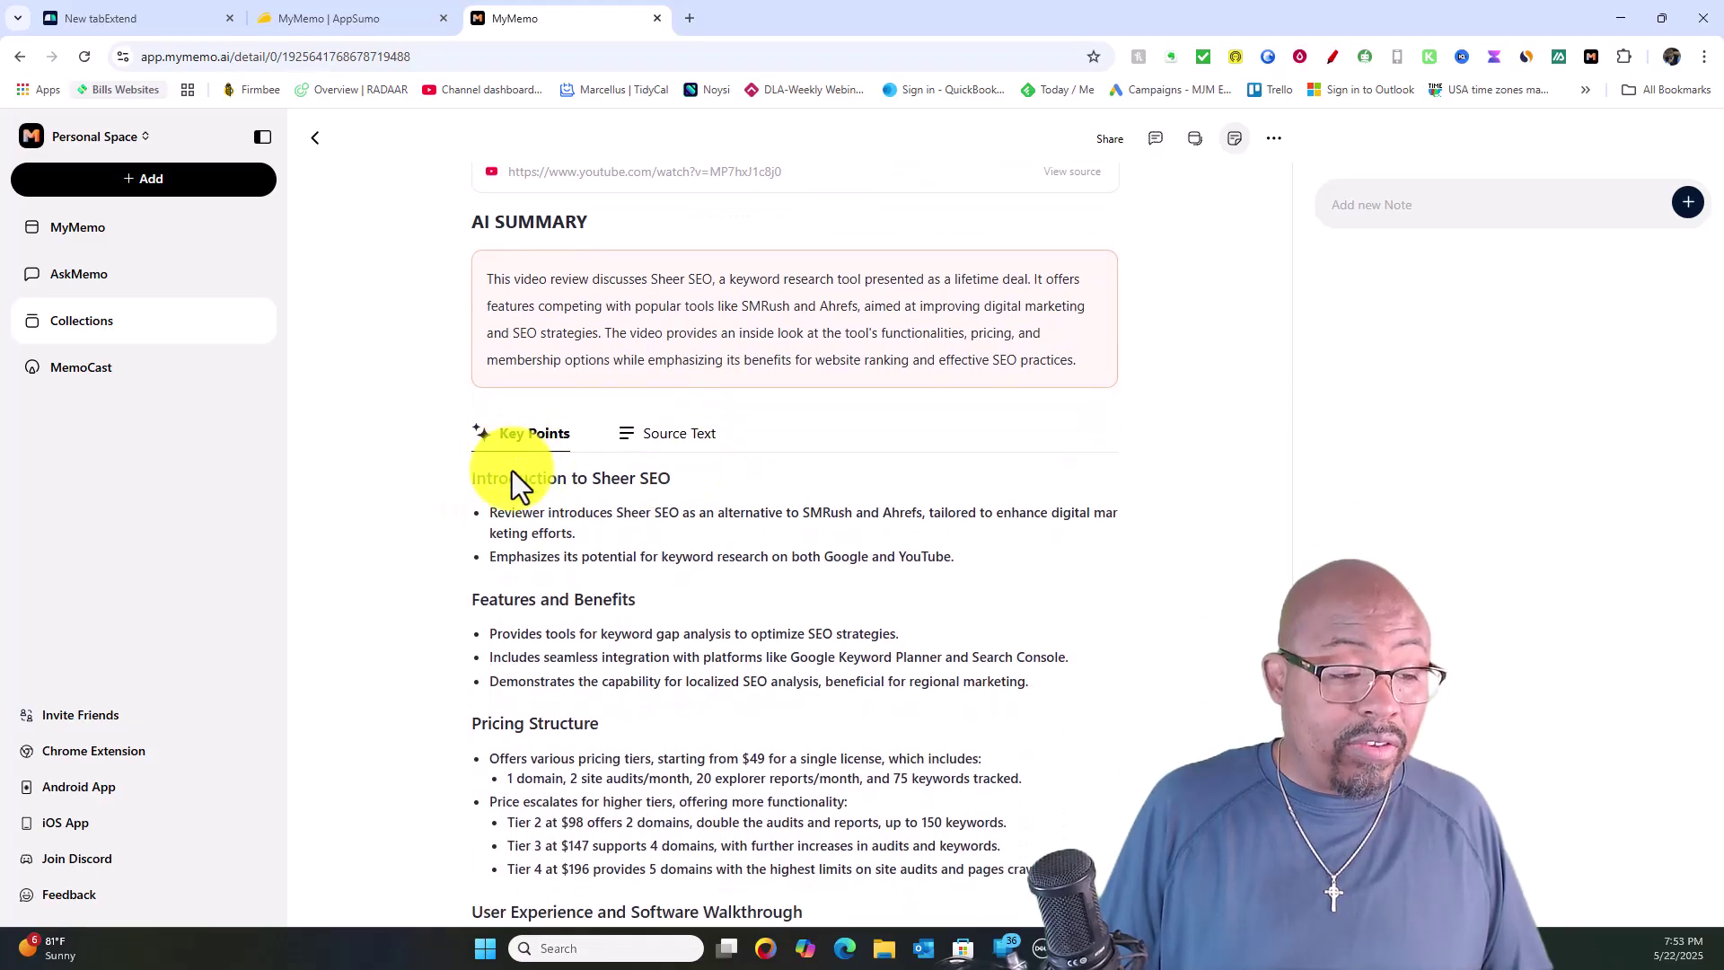
Show the Source Text tab and scroll through the video's full transcript.
left_click(680, 435)
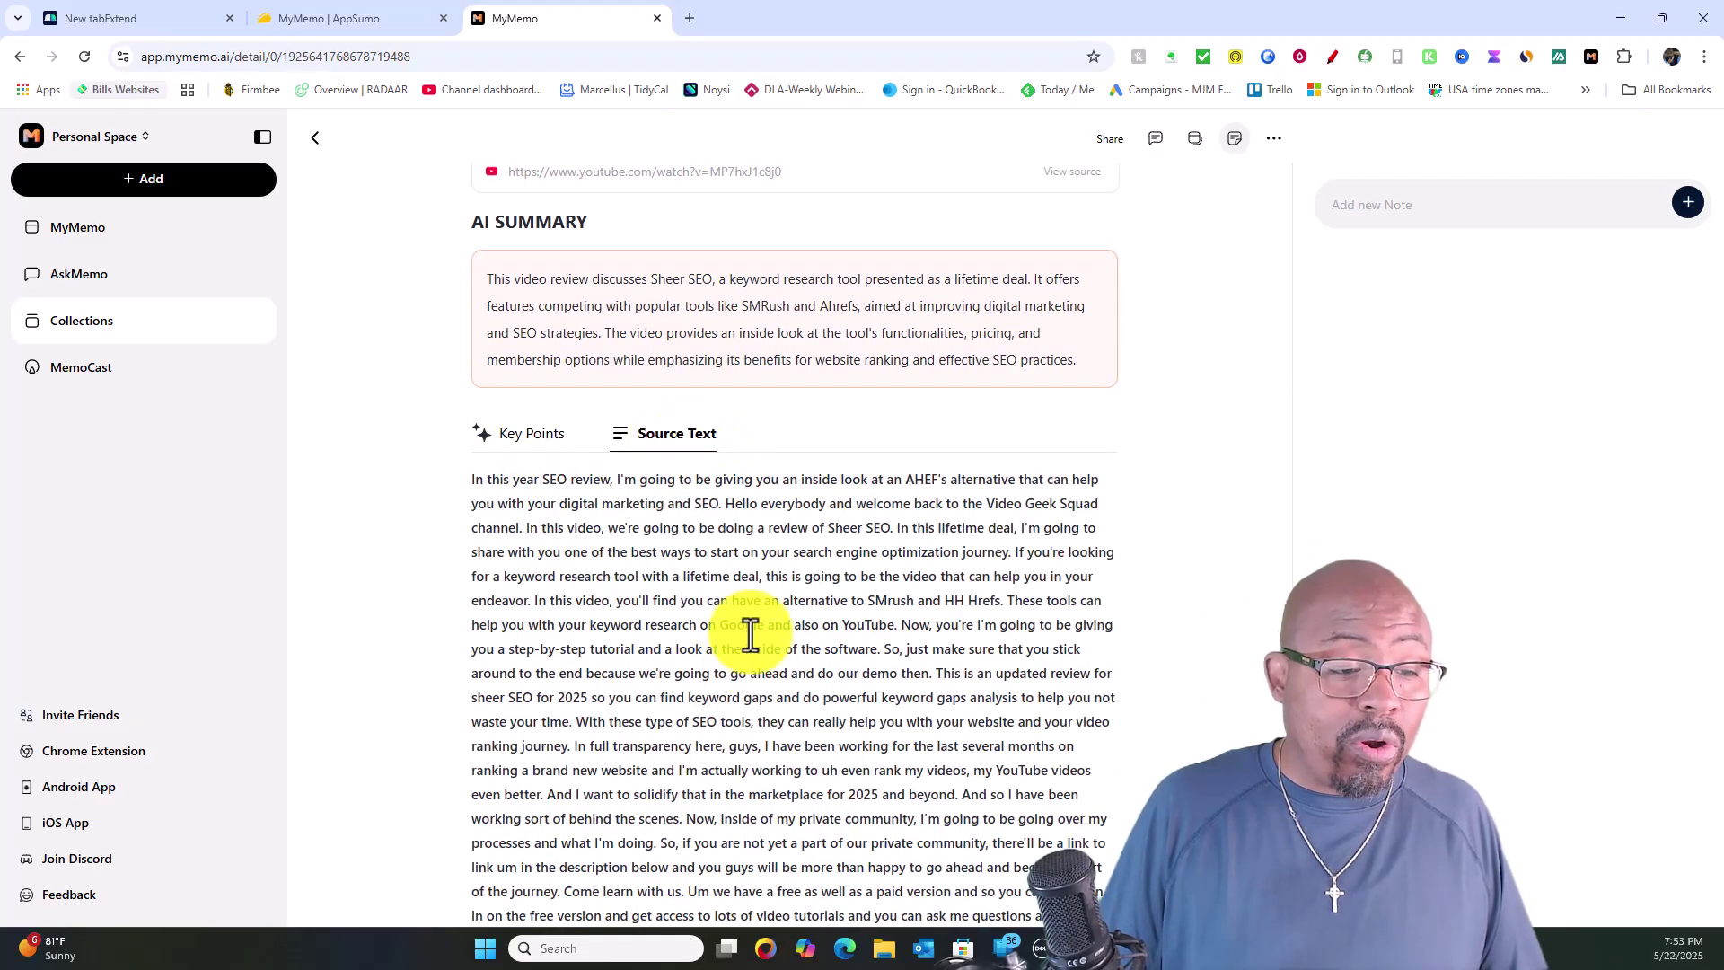
scroll(750, 627, "down", 3)
scroll(750, 627, "down", 5)
scroll(750, 629, "down", 4)
scroll(751, 629, "down", 4)
scroll(750, 630, "down", 4)
scroll(750, 629, "down", 4)
scroll(750, 629, "down", 4)
scroll(750, 630, "down", 2)
scroll(751, 629, "down", 4)
scroll(750, 629, "down", 4)
scroll(751, 628, "down", 4)
scroll(751, 628, "down", 4)
scroll(750, 627, "down", 4)
scroll(750, 627, "down", 4)
scroll(752, 629, "down", 4)
scroll(752, 629, "down", 4)
scroll(753, 628, "down", 3)
scroll(752, 628, "up", 4)
scroll(752, 628, "up", 4)
scroll(753, 629, "up", 4)
scroll(752, 629, "up", 4)
scroll(753, 628, "up", 4)
scroll(752, 628, "up", 4)
scroll(753, 628, "up", 4)
scroll(753, 629, "up", 4)
scroll(752, 635, "up", 6)
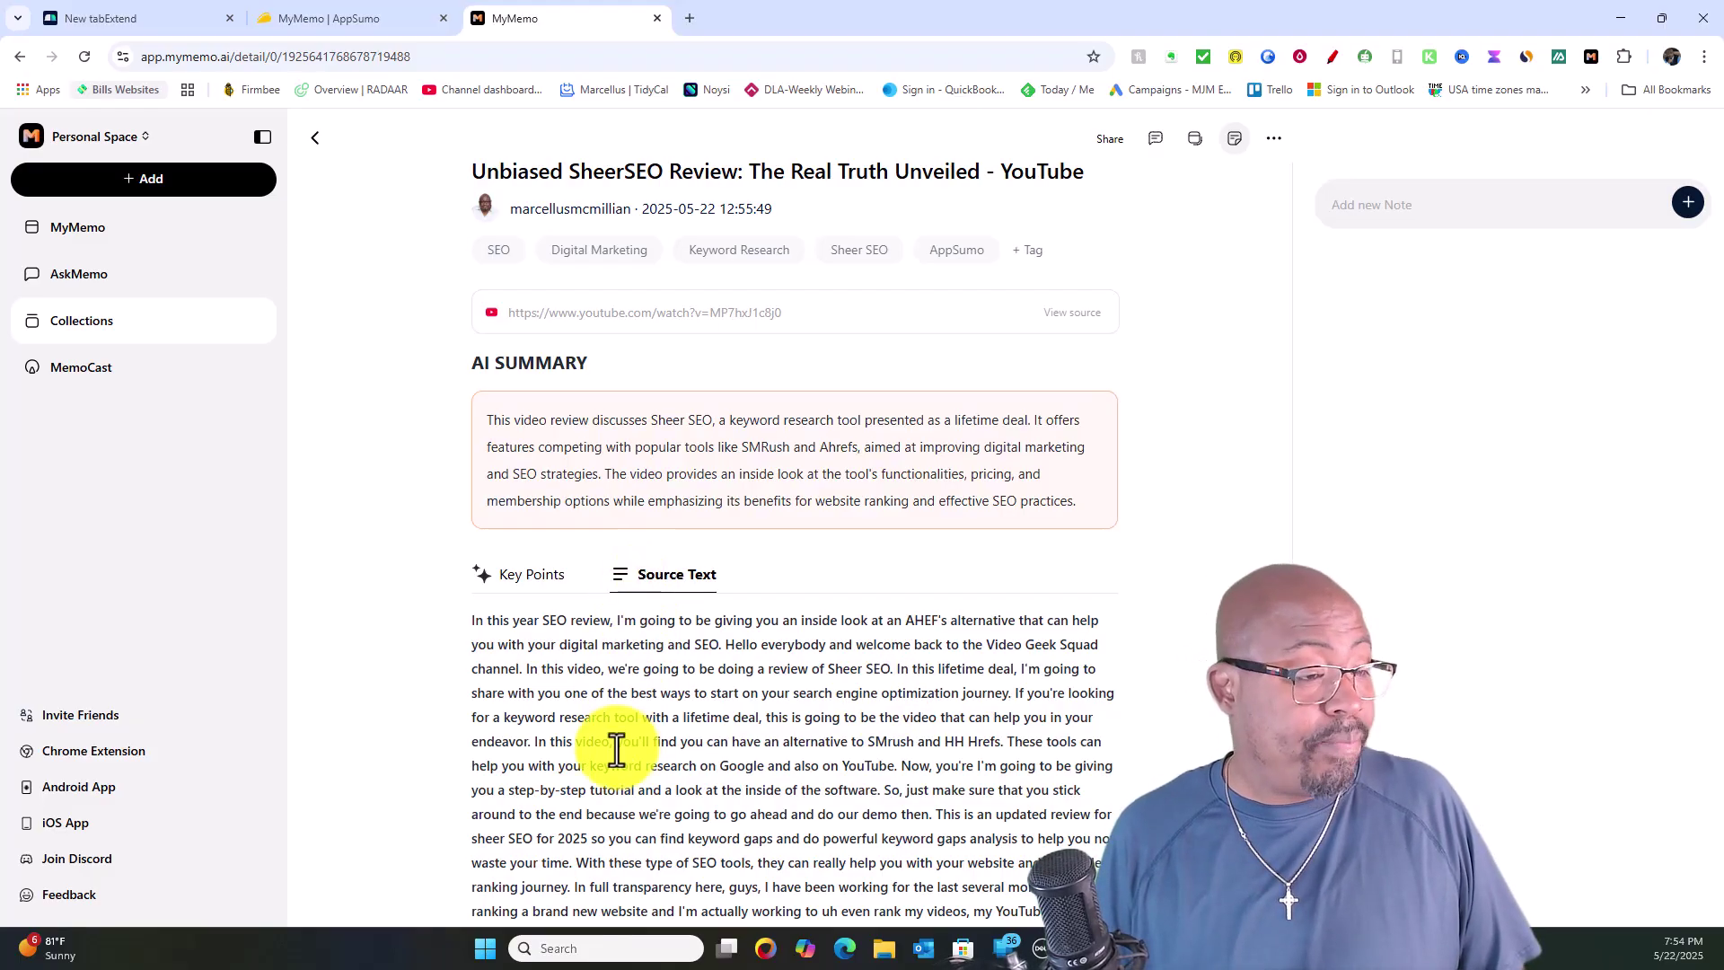
Return to the memo grid, then switch to the MyMemo | AppSumo tab and scroll through Plans & features.
left_click(86, 233)
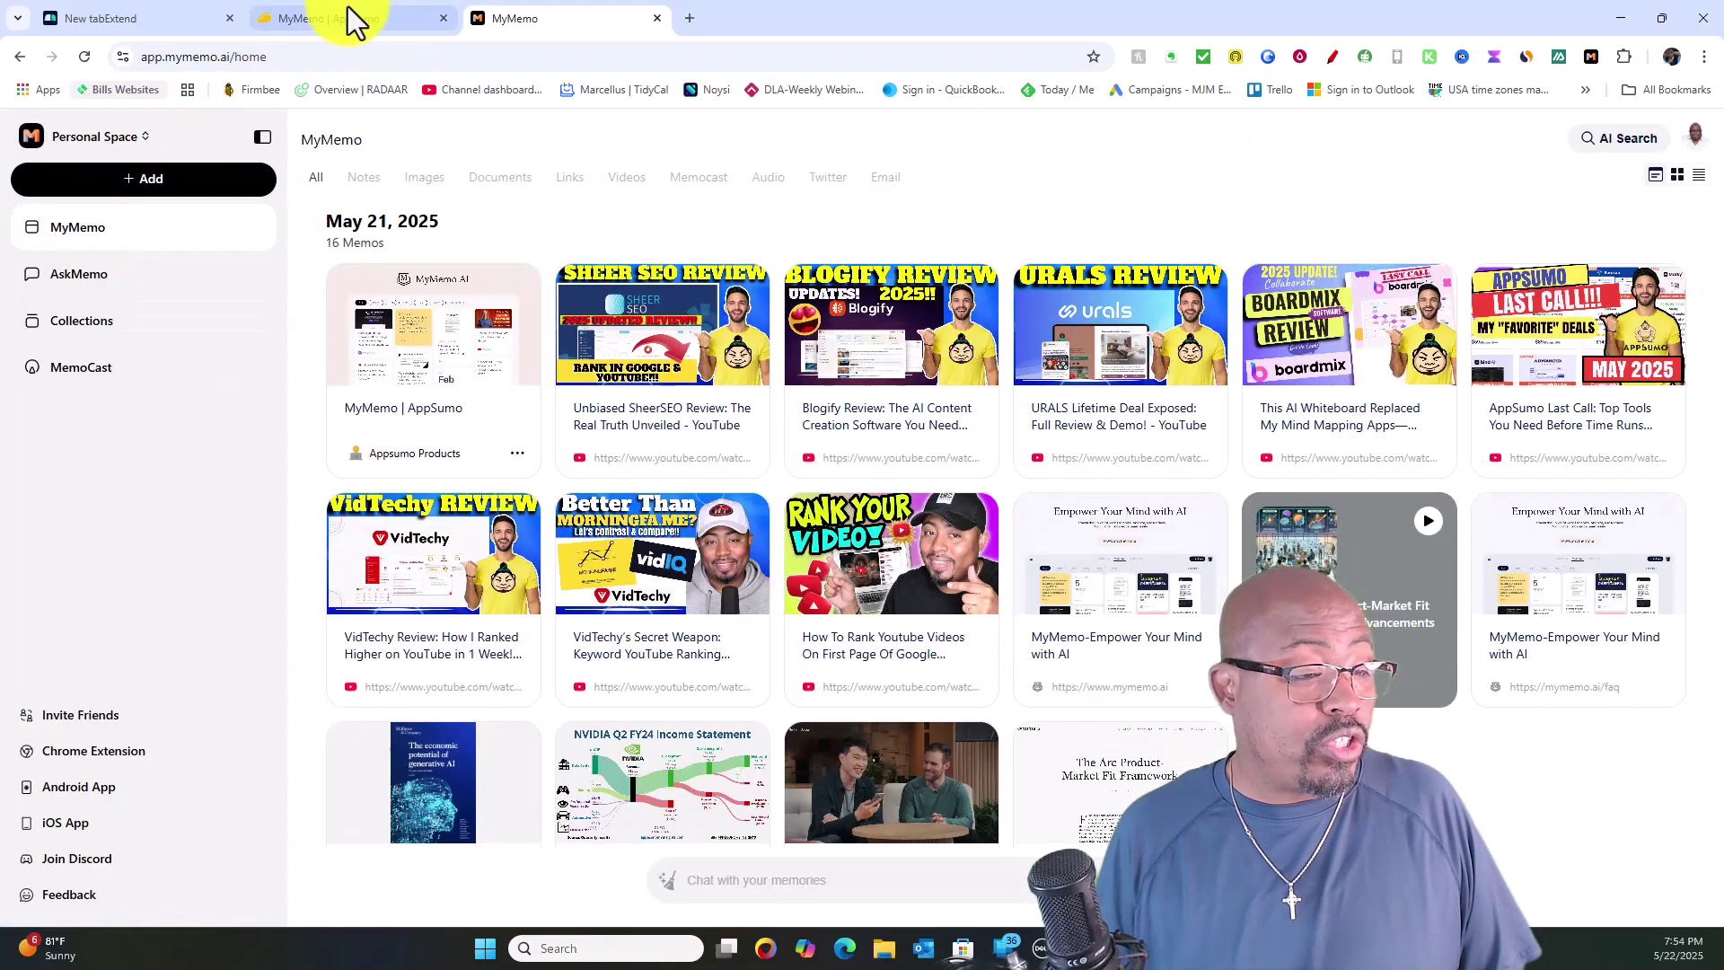
left_click(348, 17)
scroll(746, 586, "up", 5)
scroll(746, 585, "down", 4)
scroll(746, 585, "down", 10)
scroll(748, 579, "down", 5)
scroll(749, 579, "down", 5)
scroll(749, 579, "down", 5)
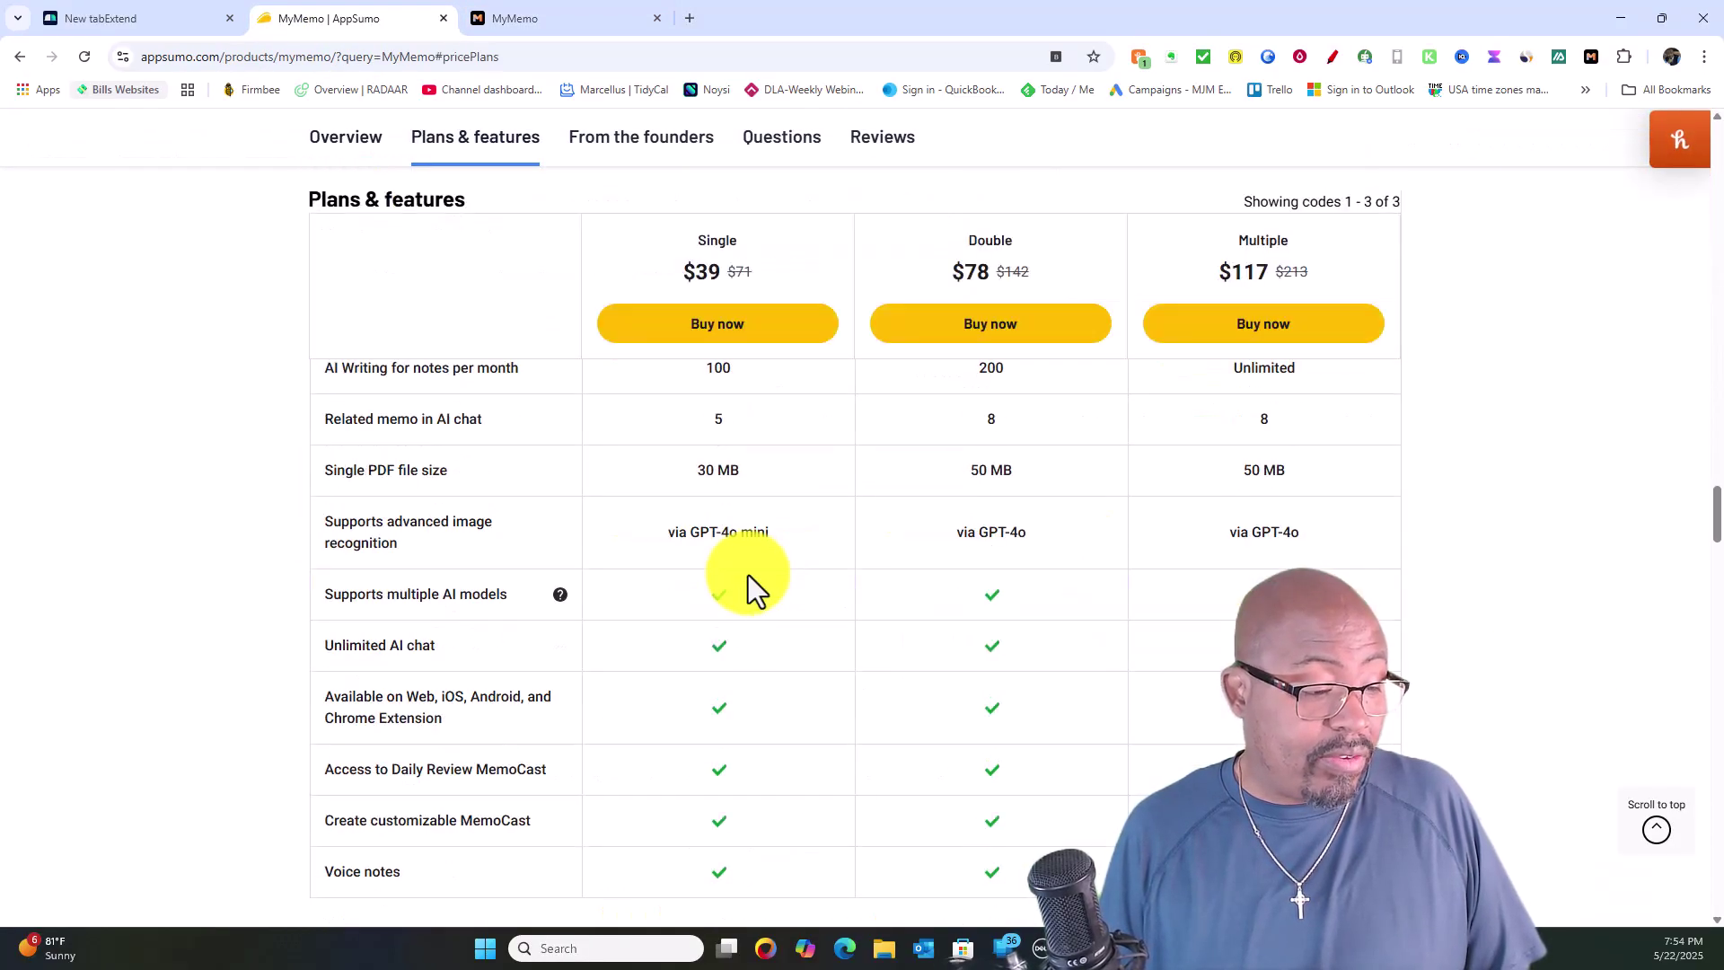
scroll(747, 575, "up", 2)
scroll(747, 575, "up", 2)
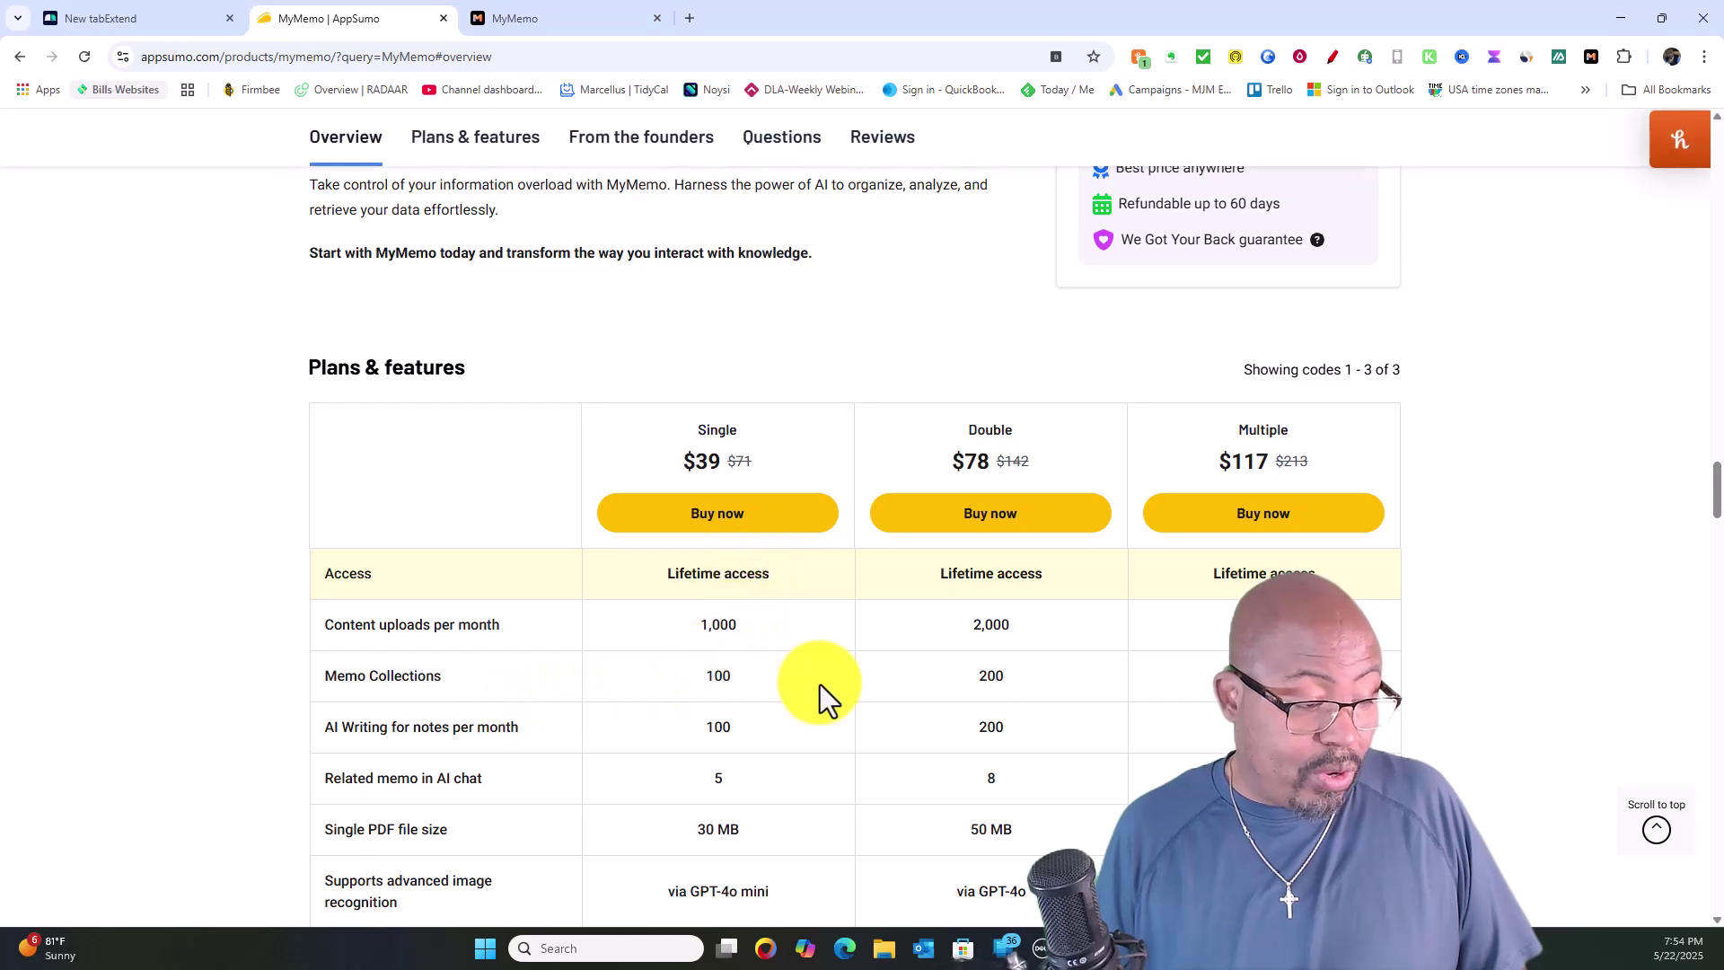
Scroll to the Overview's Diverse Content Compatibility section listing notes, images, links, articles, PDFs and videos.
scroll(821, 684, "down", 1)
scroll(820, 685, "down", 3)
scroll(820, 684, "down", 1)
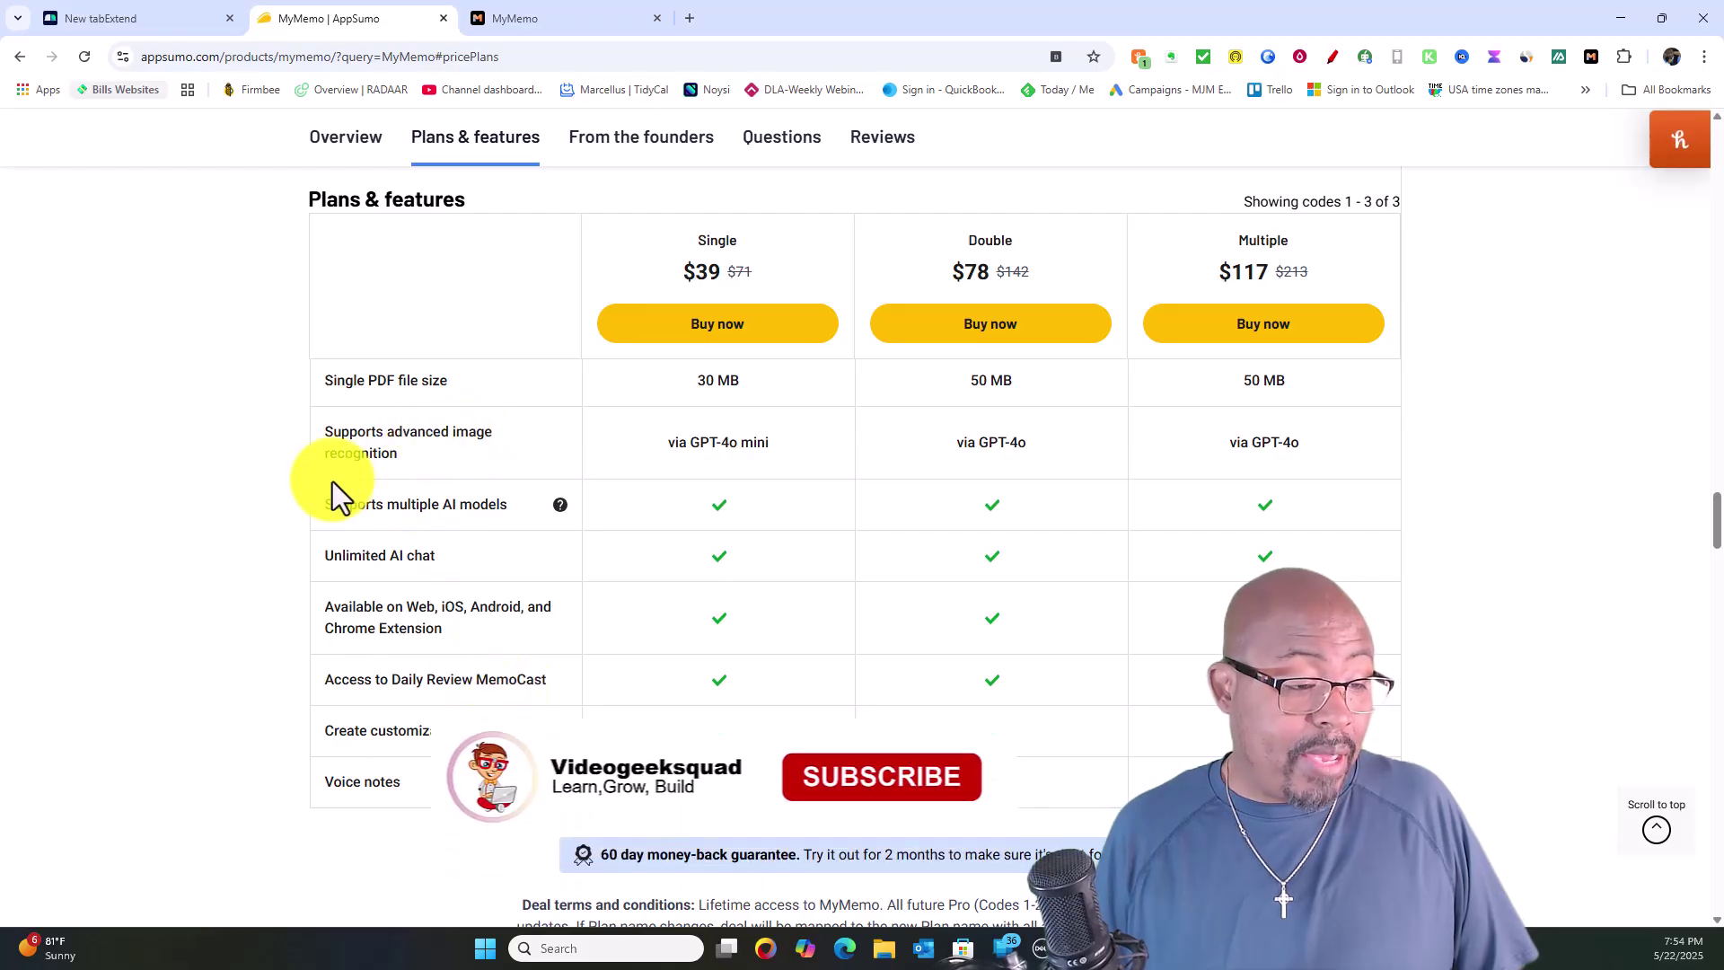
scroll(673, 539, "up", 2)
scroll(673, 539, "up", 5)
scroll(673, 539, "up", 3)
scroll(673, 538, "up", 3)
scroll(785, 772, "down", 10)
scroll(786, 772, "up", 3)
mouse_move(668, 754)
scroll(785, 772, "down", 2)
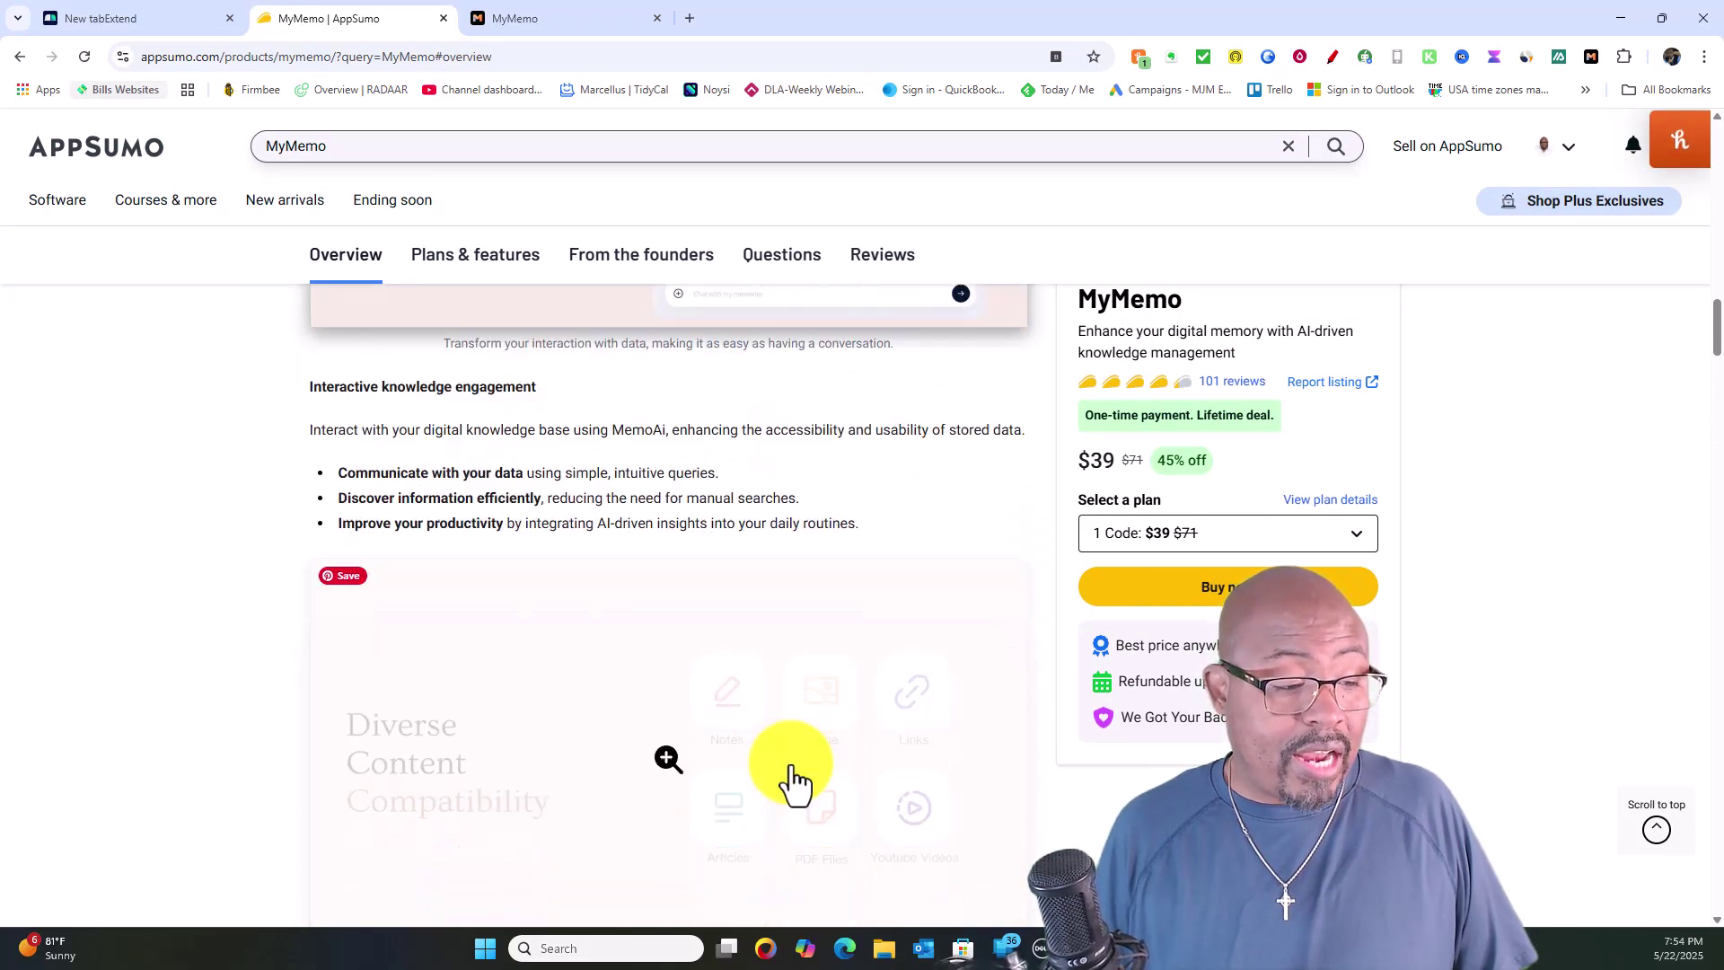
scroll(786, 781, "down", 2)
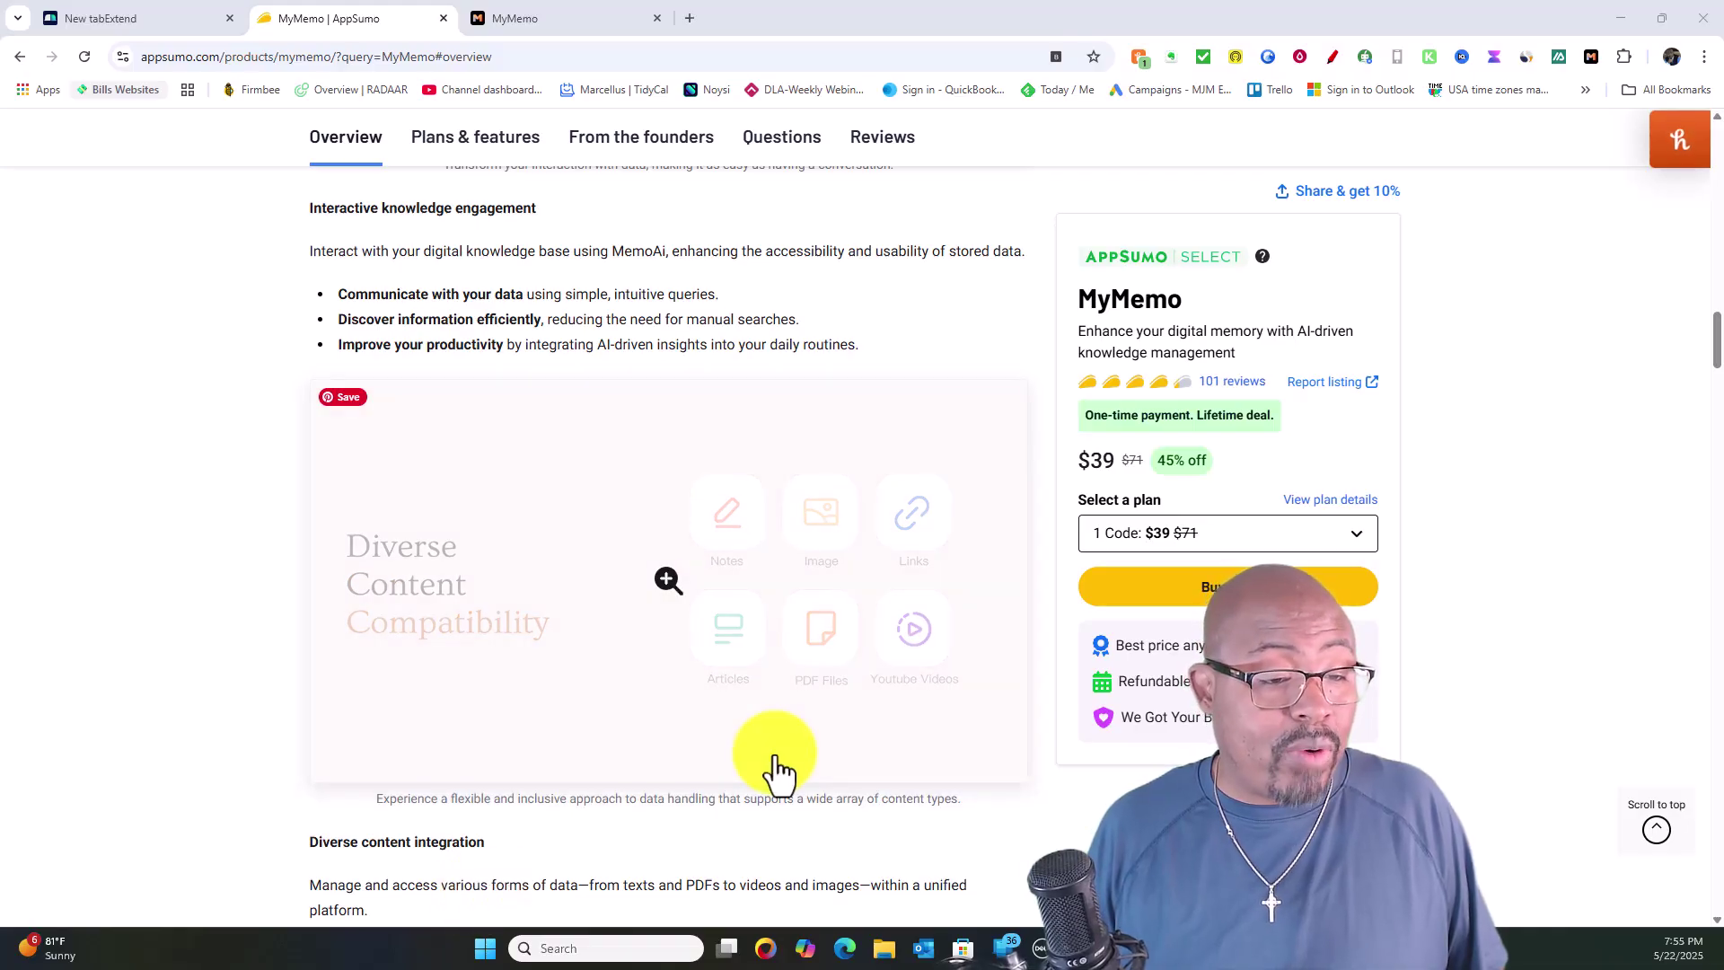
scroll(777, 773, "up", 10)
scroll(777, 772, "up", 5)
scroll(778, 772, "up", 5)
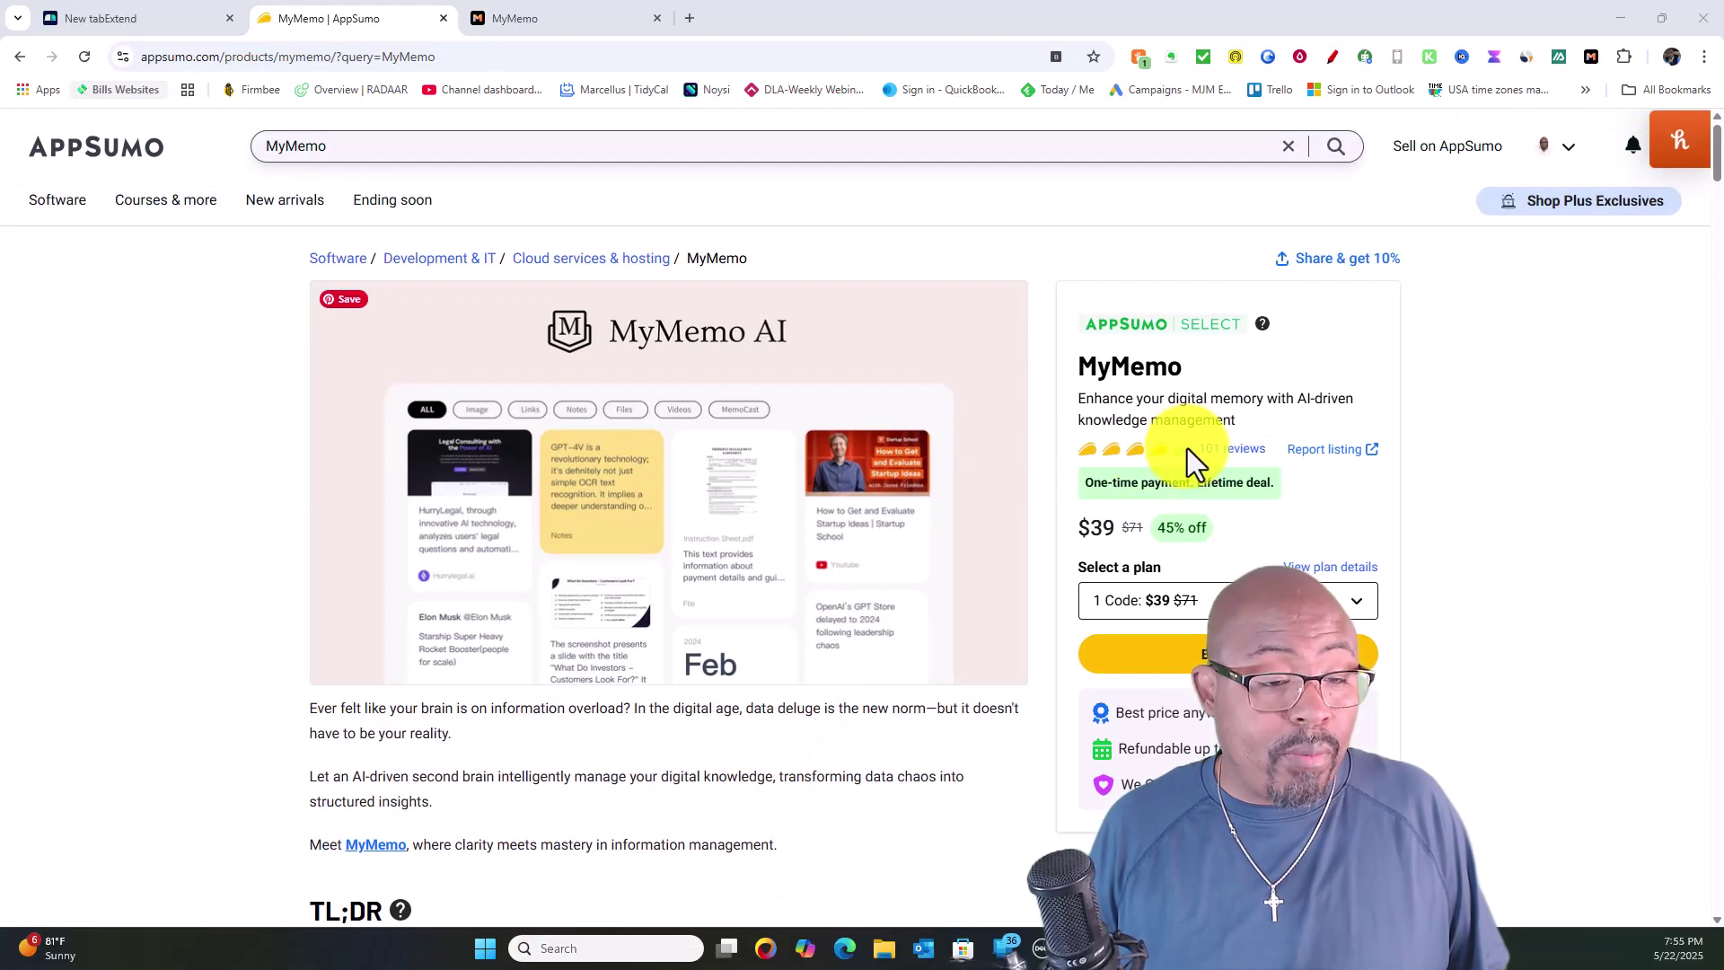